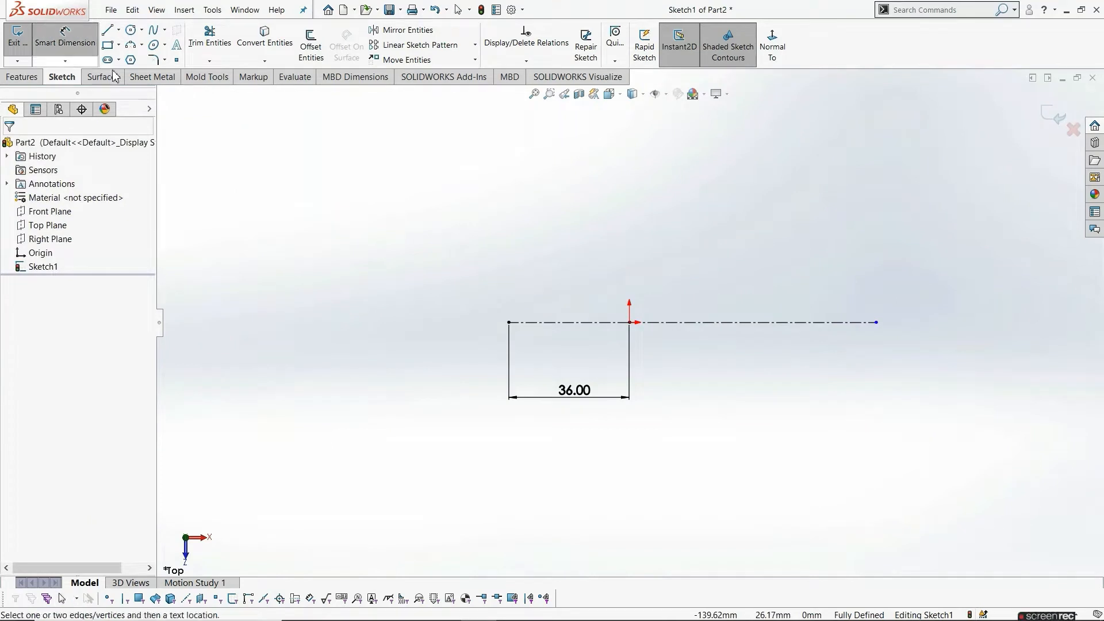
Dimension the centerline segment from the origin to its right endpoint as 61.6+57.4 mm
{"action": "left_click", "coordinate": [767, 327]}
{"action": "left_click", "coordinate": [782, 401]}
{"action": "type", "text": "6"}
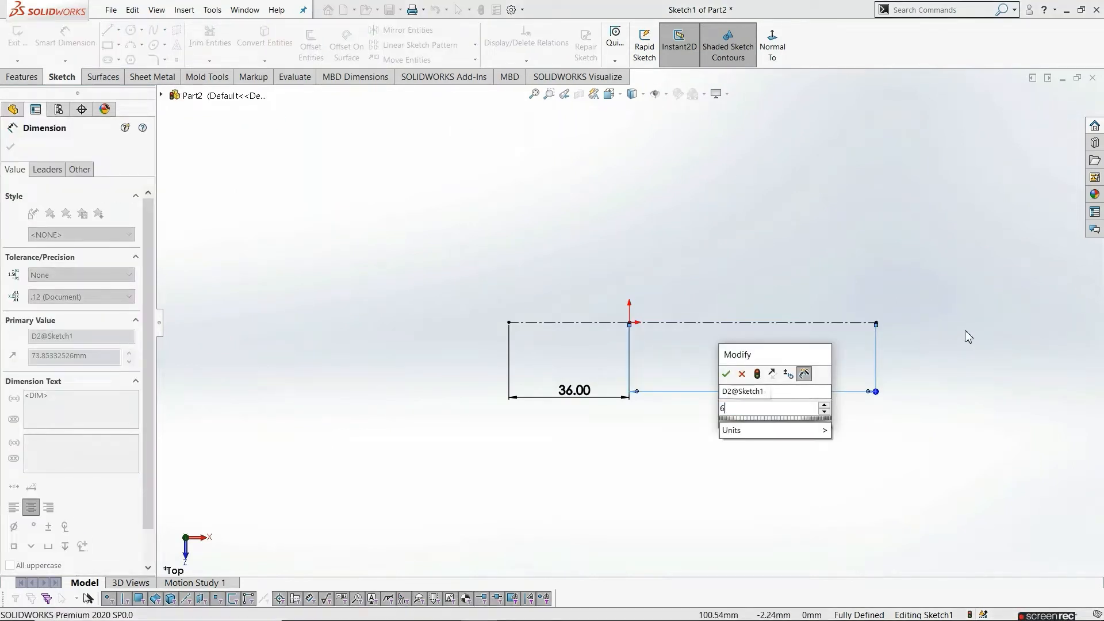
{"action": "type", "text": "1.6+"}
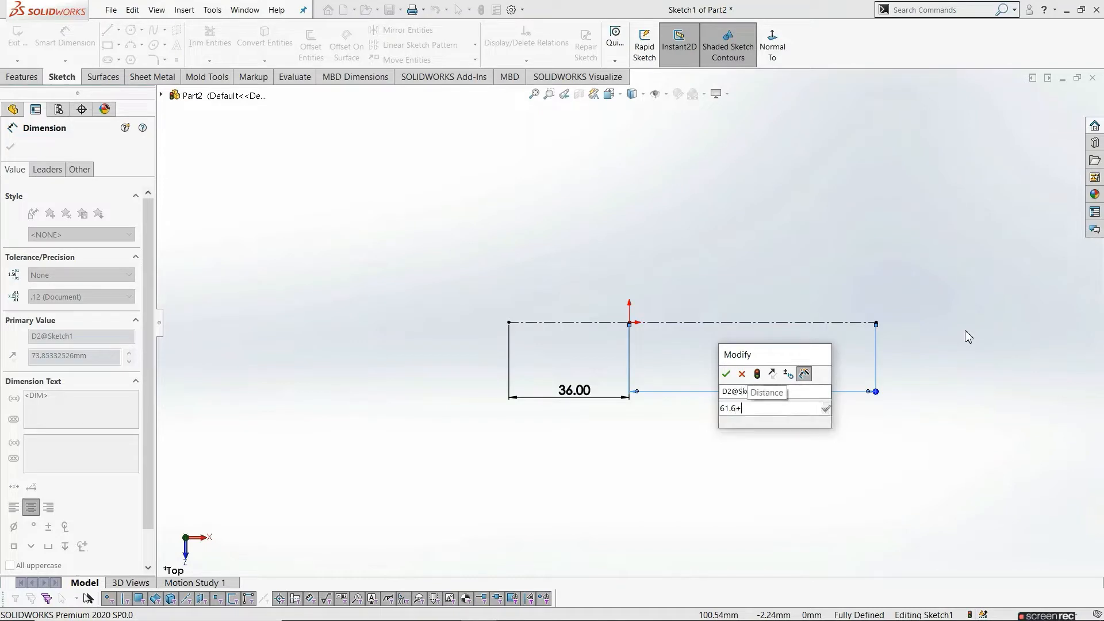
{"action": "type", "text": "57.4"}
{"action": "key", "text": "Return"}
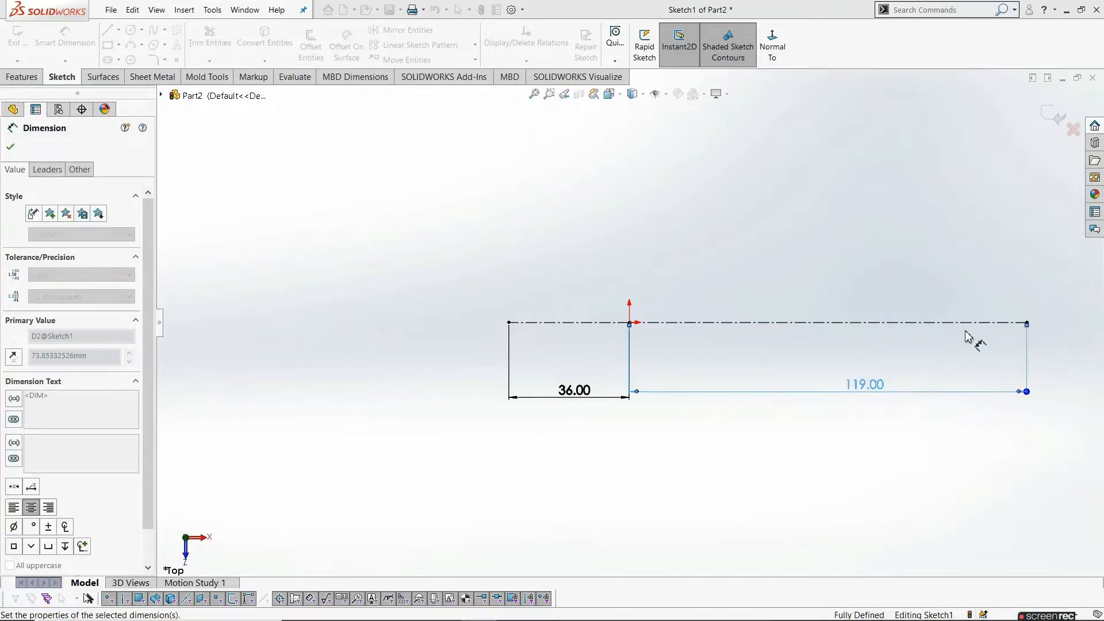
{"action": "left_click", "coordinate": [809, 252]}
{"action": "scroll", "coordinate": [787, 274], "scroll_direction": "down", "scroll_amount": 2}
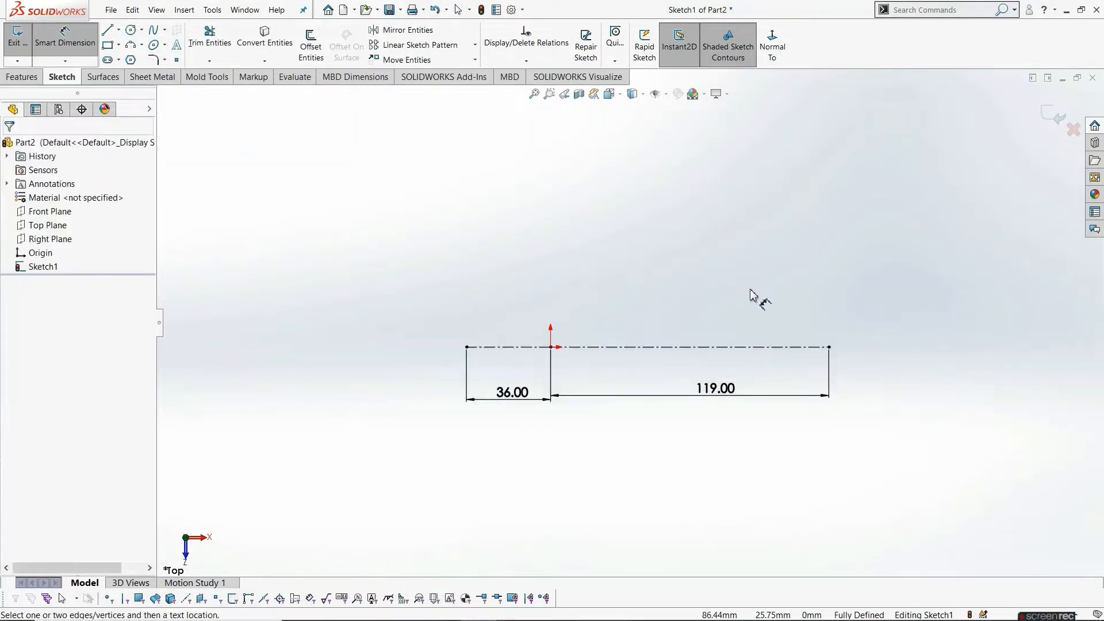
{"action": "key", "text": "Escape"}
Sketch a circle of about 13 mm radius at the centerline's left endpoint and one of about 37 mm radius at its right endpoint
{"action": "left_click", "coordinate": [131, 30]}
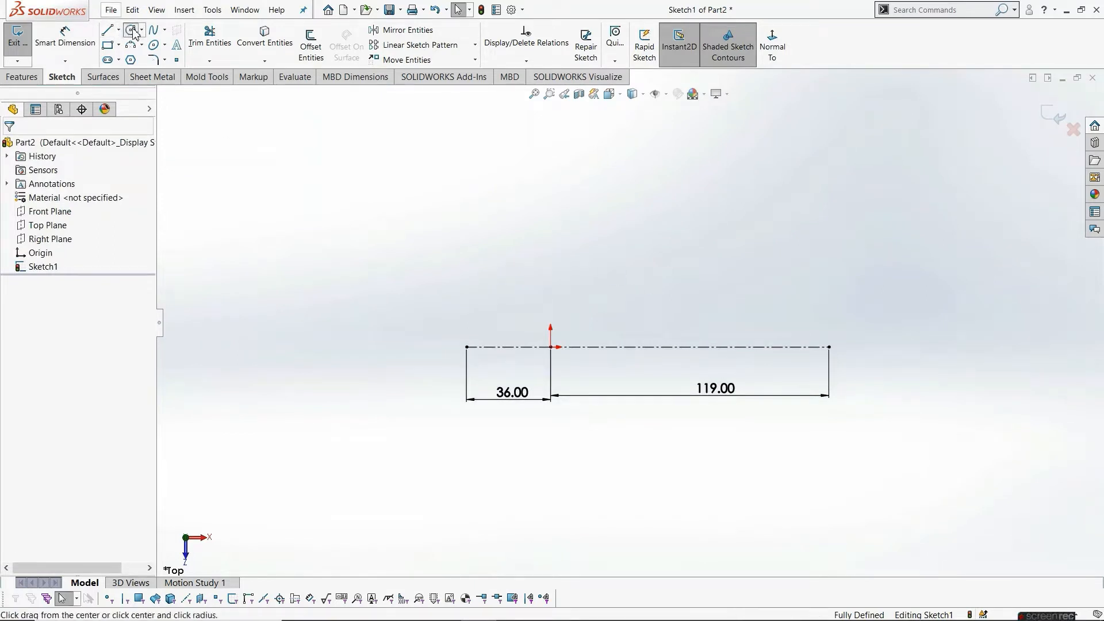
{"action": "left_click", "coordinate": [467, 346]}
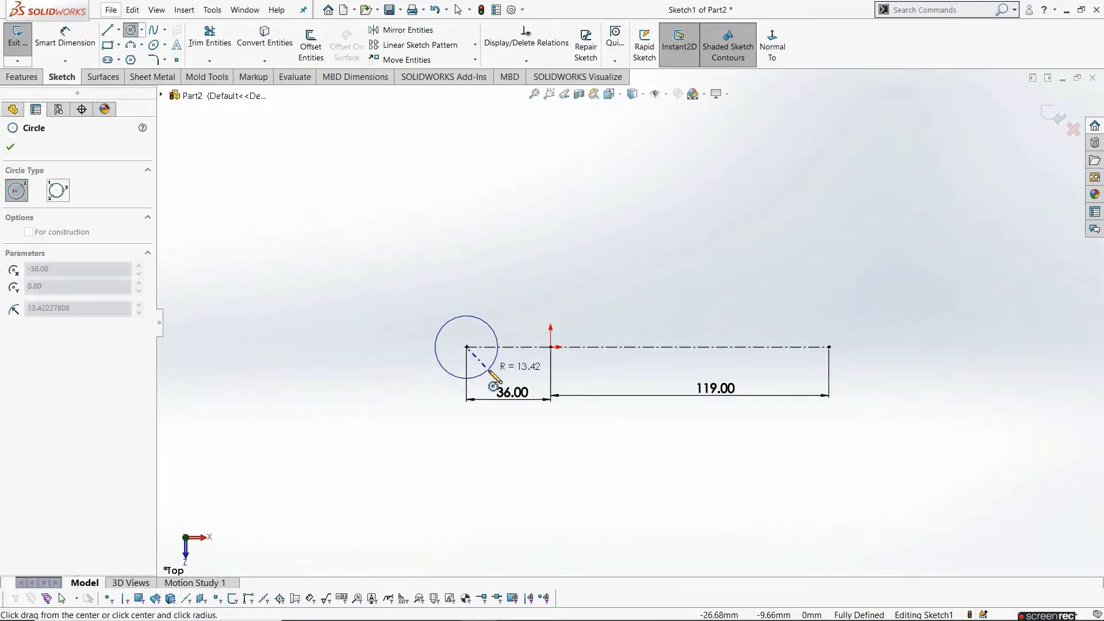
{"action": "left_click", "coordinate": [492, 366]}
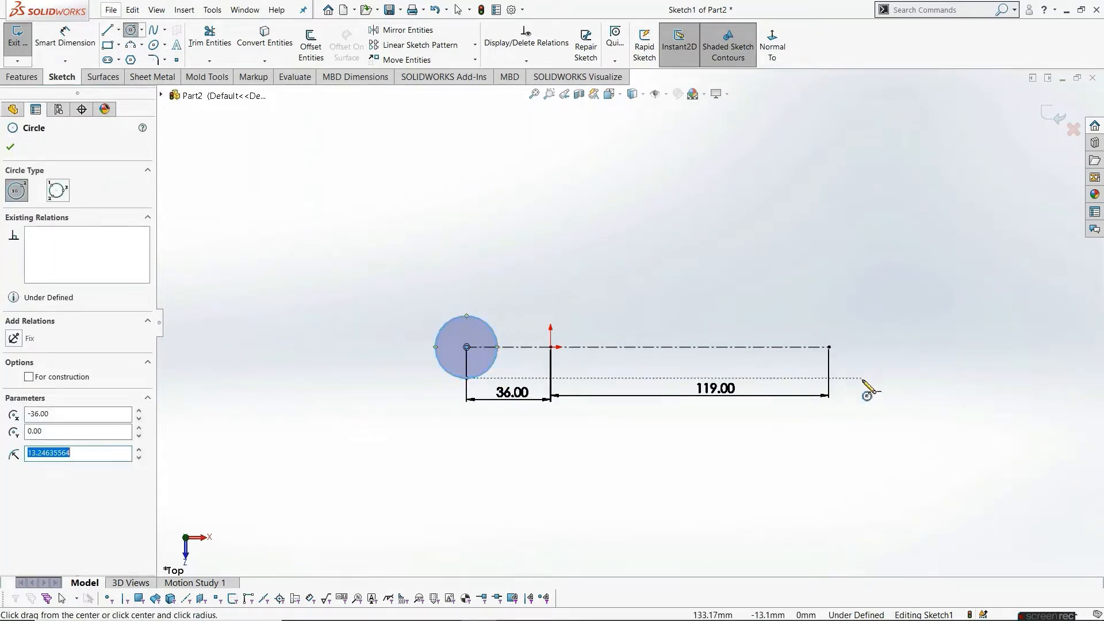
{"action": "left_click", "coordinate": [829, 346]}
{"action": "left_click", "coordinate": [890, 410]}
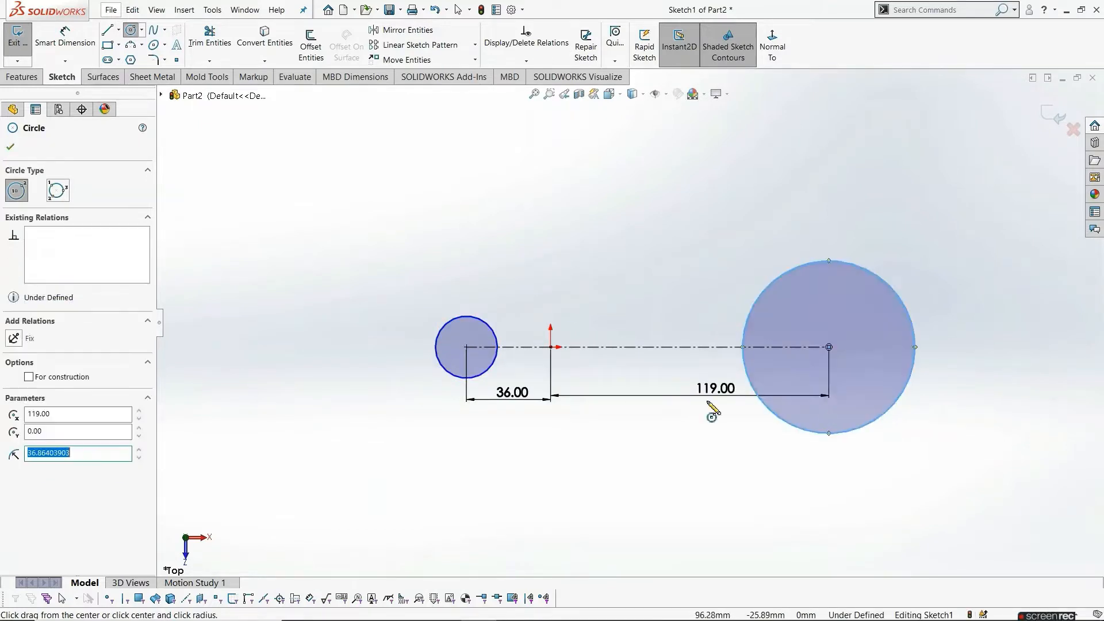
{"action": "key", "text": "Escape"}
Dimension the small circle's diameter as 16.5*2 mm
{"action": "left_click", "coordinate": [79, 43]}
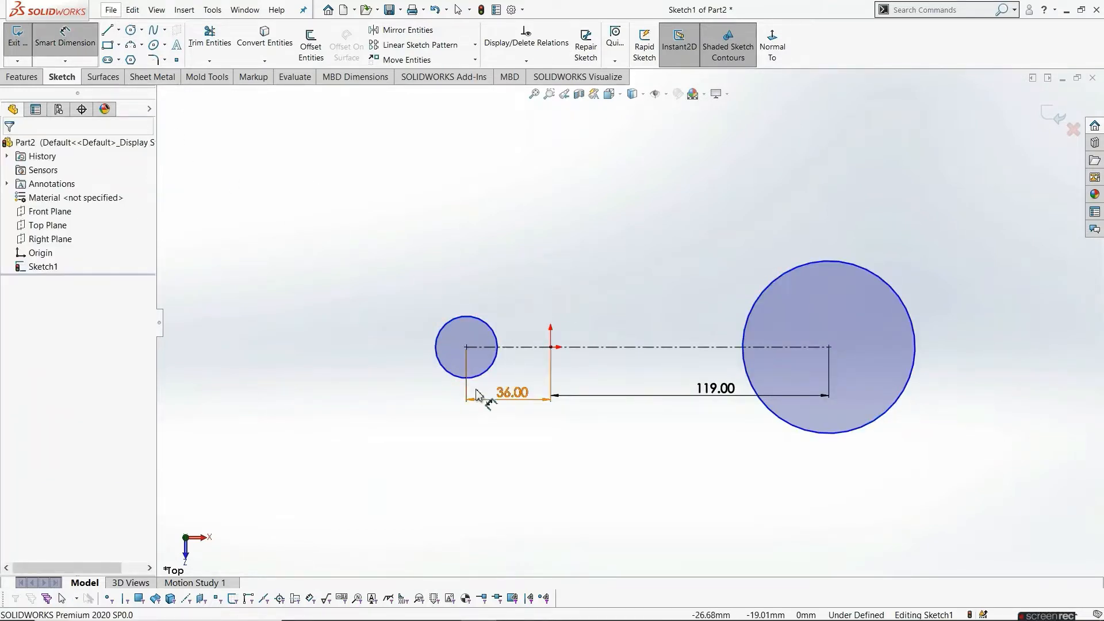
{"action": "left_click", "coordinate": [444, 333]}
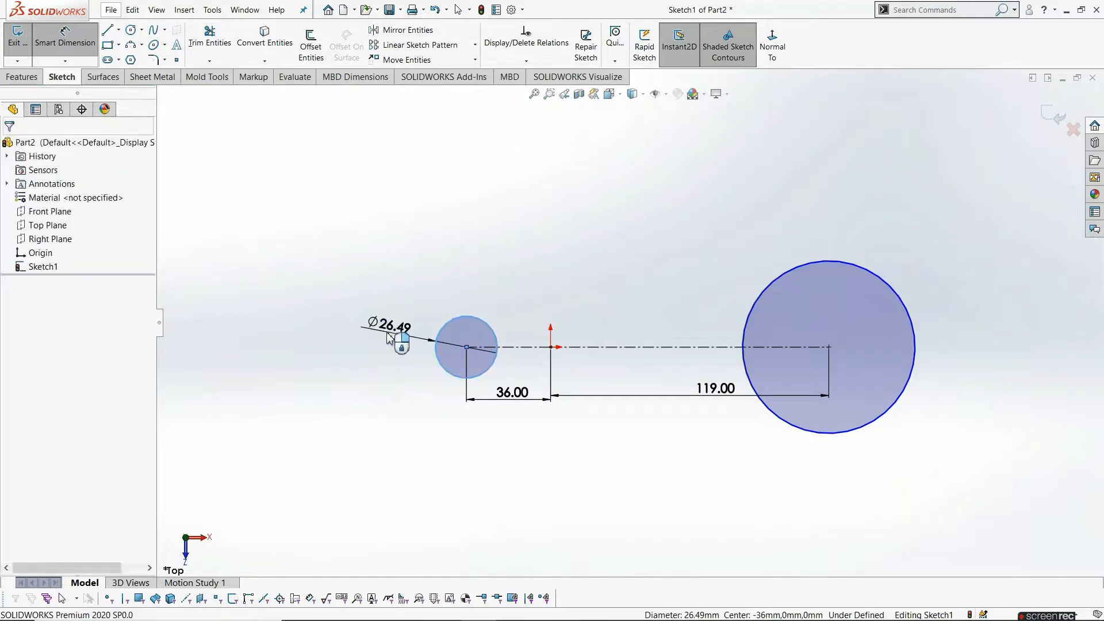
{"action": "left_click", "coordinate": [396, 335]}
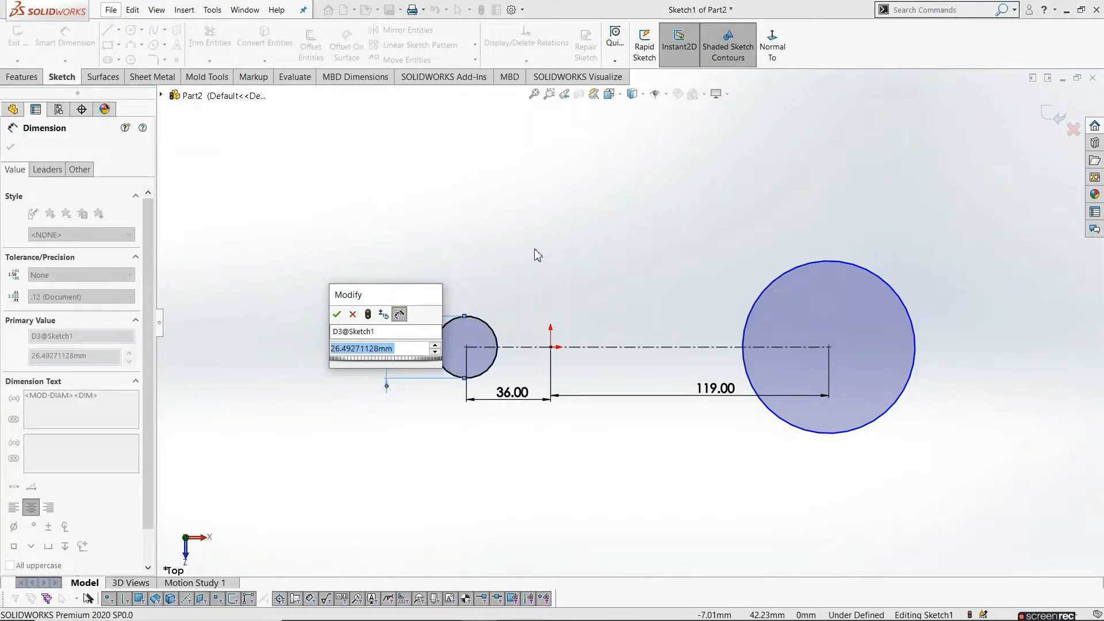
{"action": "type", "text": "16.5*2"}
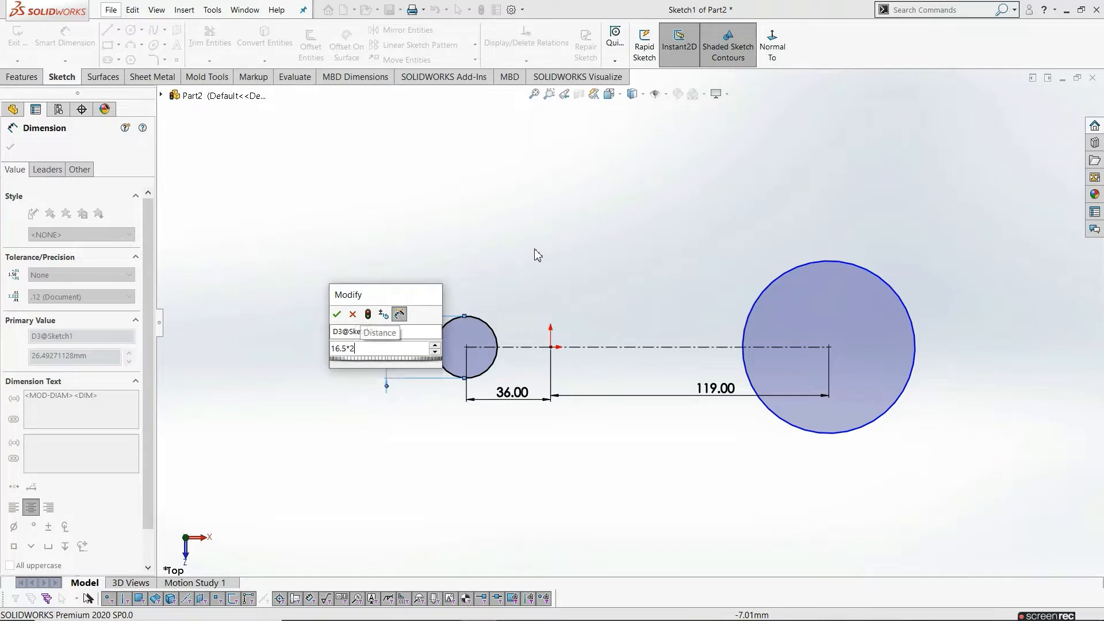
{"action": "key", "text": "Return"}
{"action": "key", "text": "Escape"}
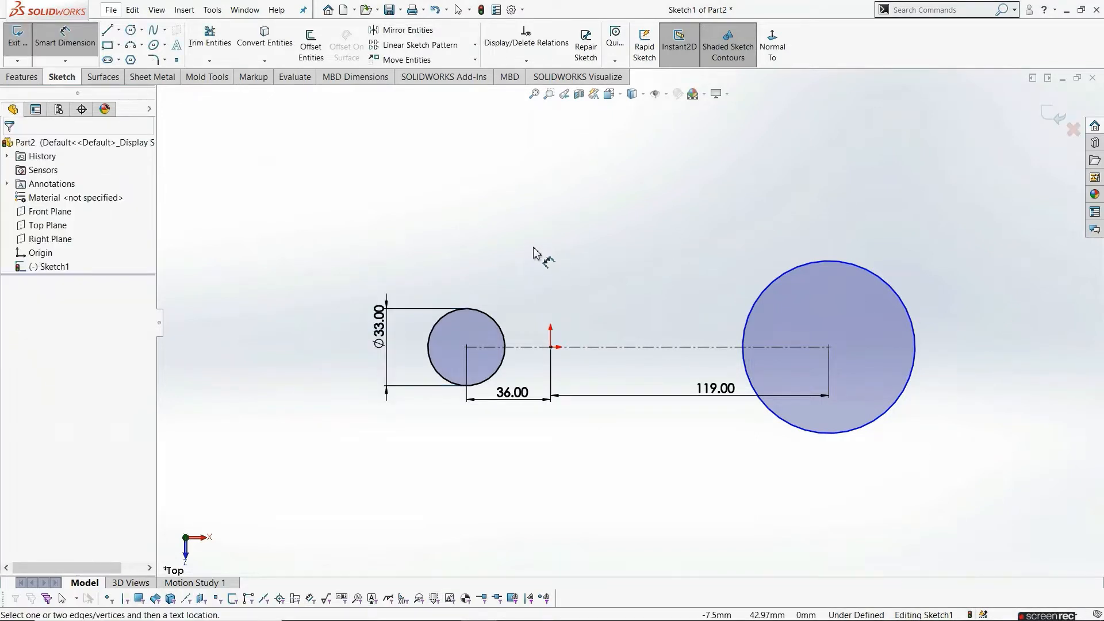
Sketch a horizontal line about 29 mm long, running right from the uppermost point of the large circle
{"action": "left_click", "coordinate": [107, 30]}
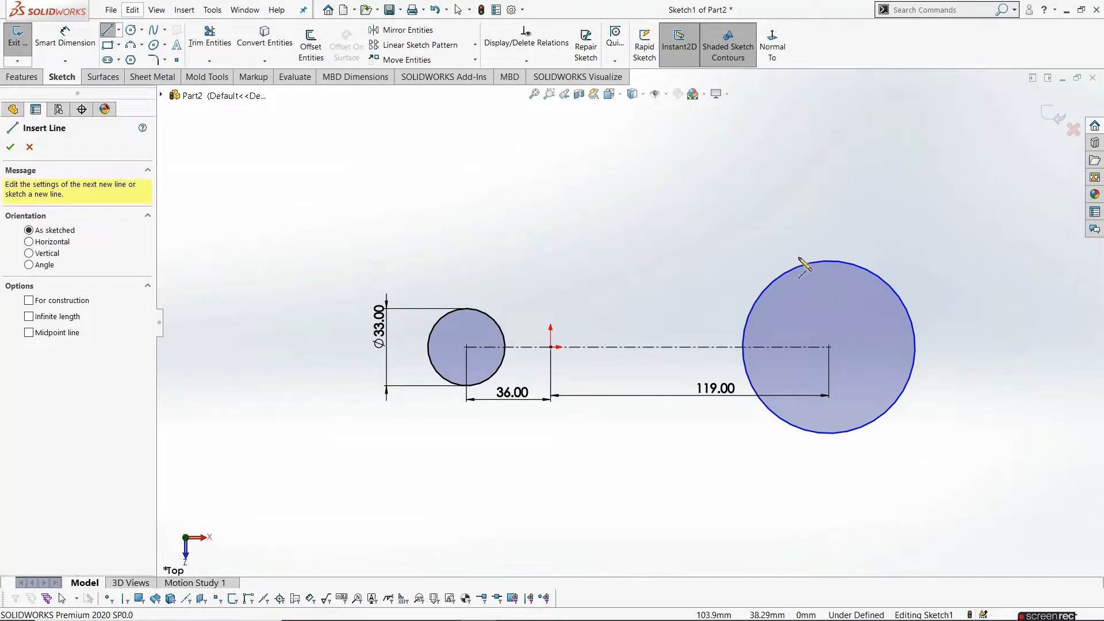
{"action": "left_click", "coordinate": [829, 261]}
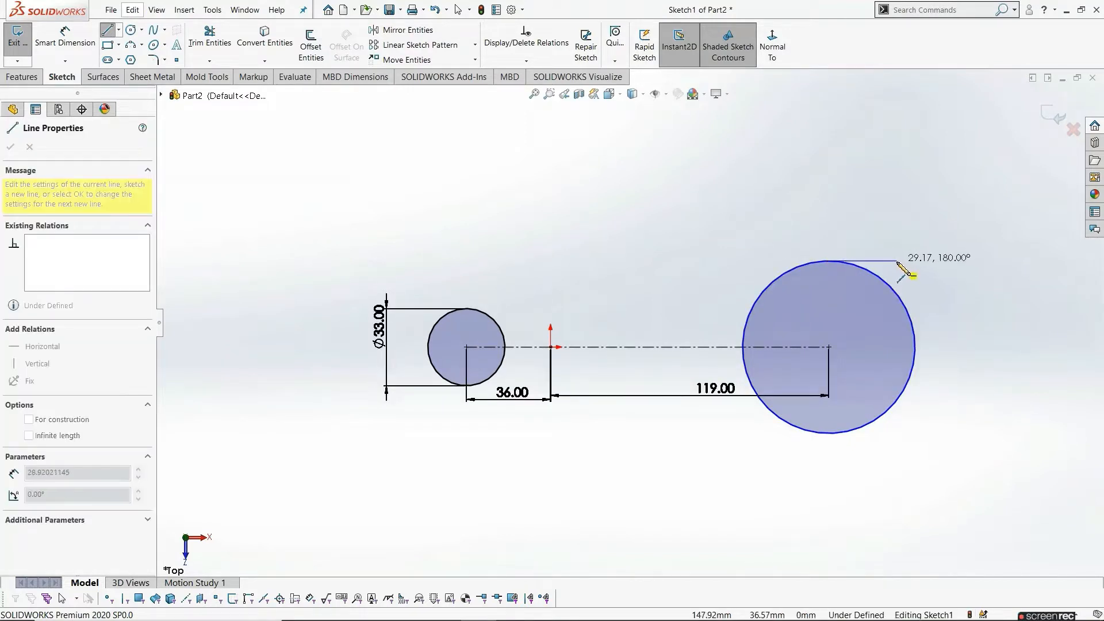
{"action": "left_click", "coordinate": [898, 261]}
{"action": "key", "text": "Escape"}
{"action": "scroll", "coordinate": [890, 209], "scroll_direction": "down", "scroll_amount": 1}
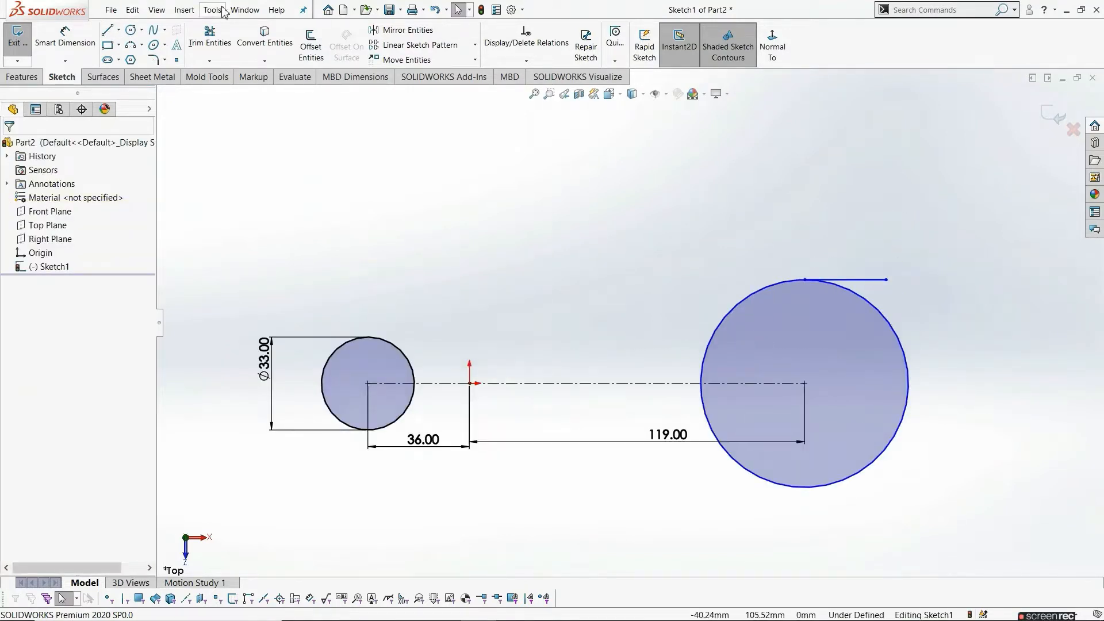
Dimension the vertical distance between the short horizontal line above the large circle and the centerline as 77/2 mm
{"action": "left_click", "coordinate": [65, 41]}
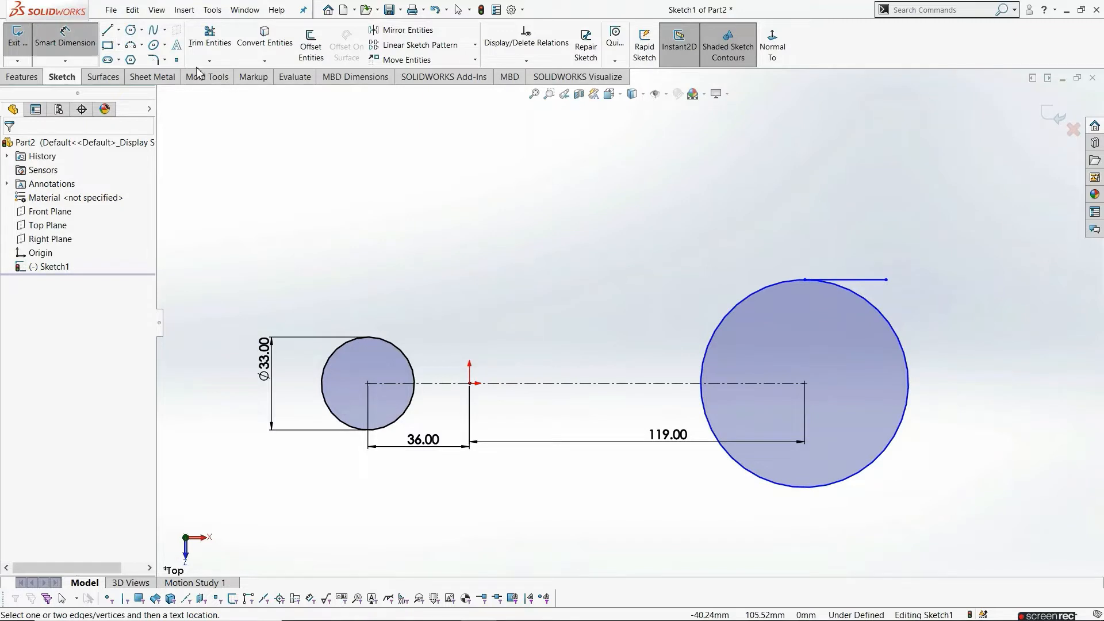
{"action": "left_click", "coordinate": [869, 281]}
{"action": "left_click", "coordinate": [786, 383]}
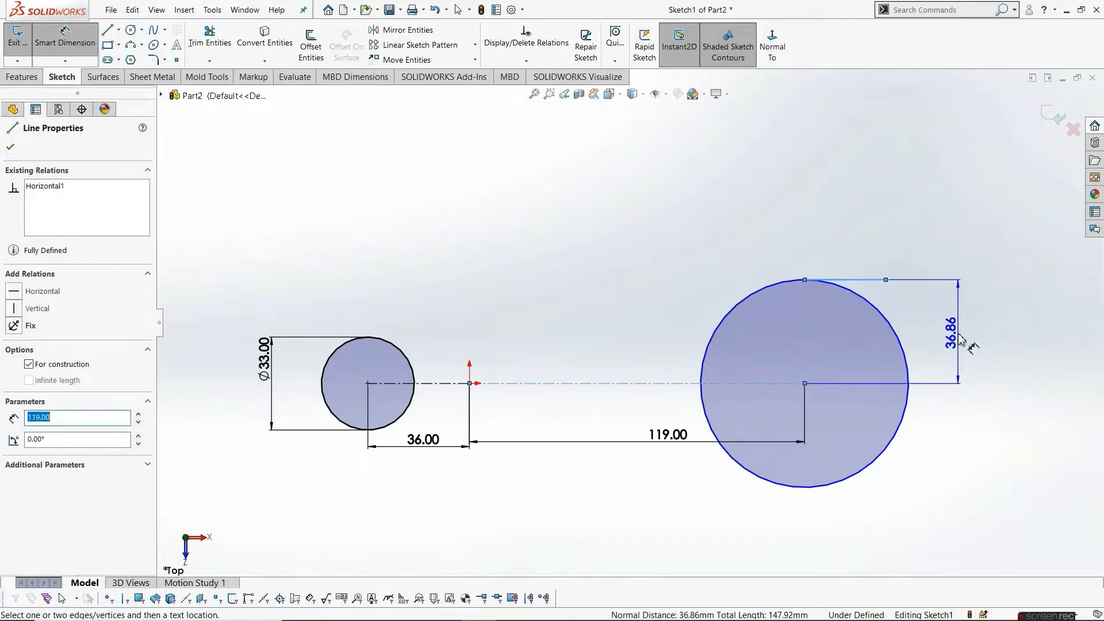
{"action": "left_click", "coordinate": [960, 340]}
{"action": "type", "text": "77"}
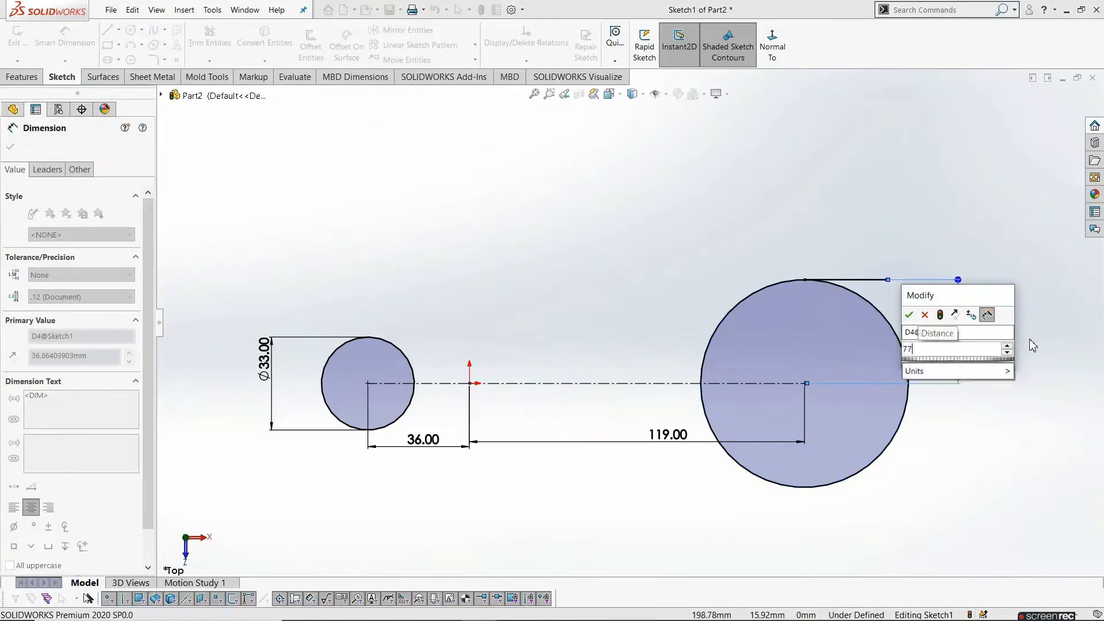
{"action": "type", "text": "/1"}
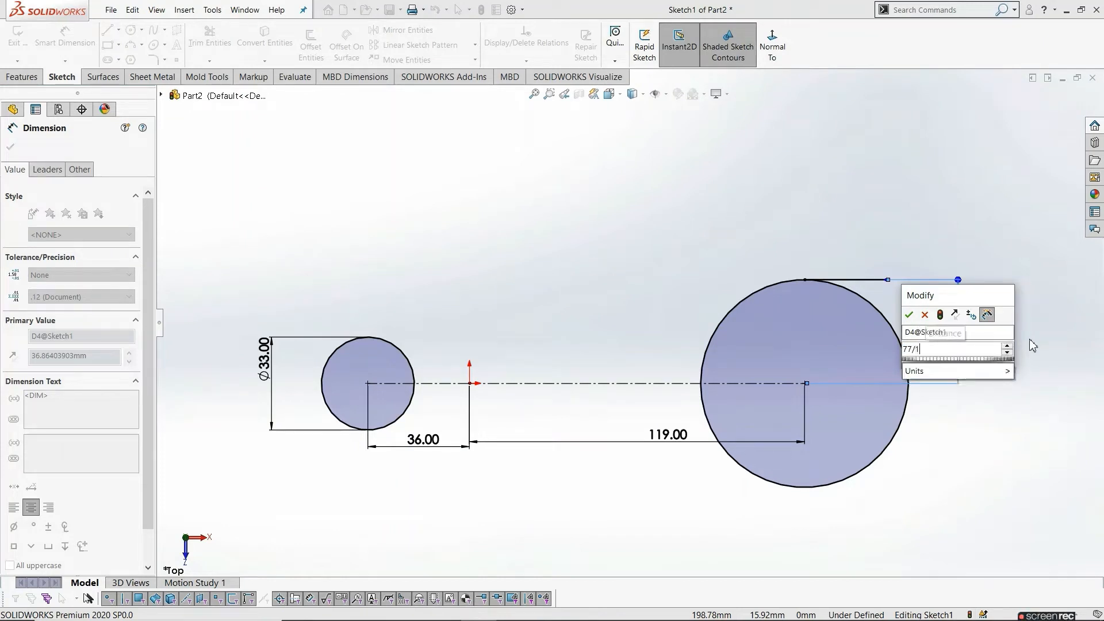
{"action": "key", "text": "BackSpace"}
{"action": "type", "text": "2"}
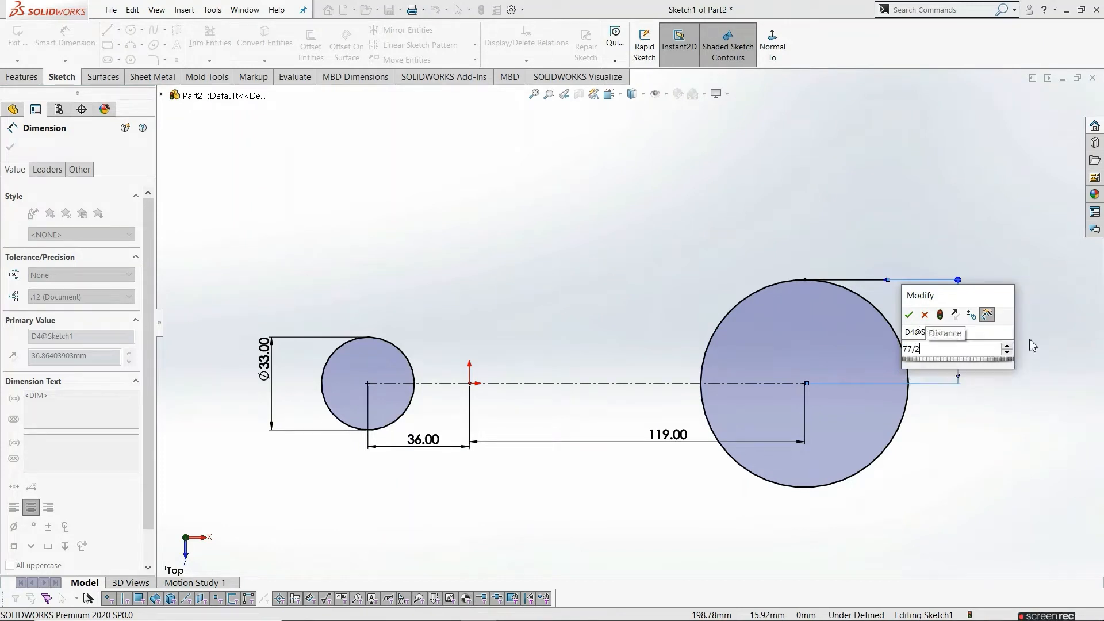
{"action": "key", "text": "Return"}
{"action": "left_click", "coordinate": [1036, 389]}
{"action": "scroll", "coordinate": [897, 433], "scroll_direction": "up", "scroll_amount": 2}
{"action": "scroll", "coordinate": [462, 191], "scroll_direction": "down", "scroll_amount": 1}
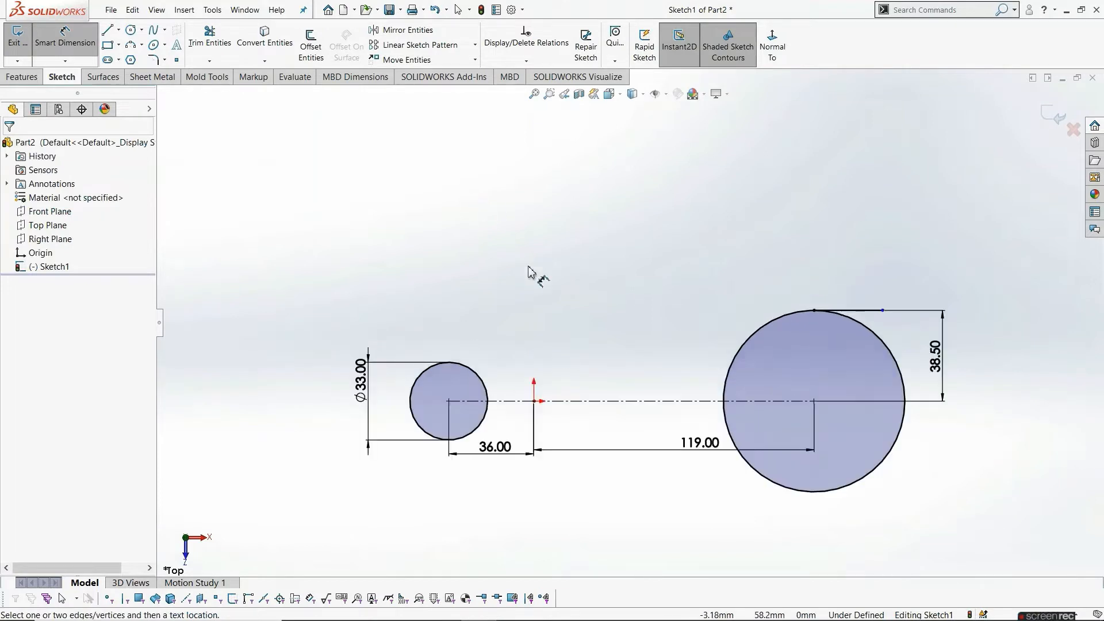
Sketch a horizontal line from the small circle's uppermost point, continued by an arc of about 64 mm radius ending on the large circle
{"action": "left_click", "coordinate": [65, 37]}
{"action": "left_click", "coordinate": [107, 31]}
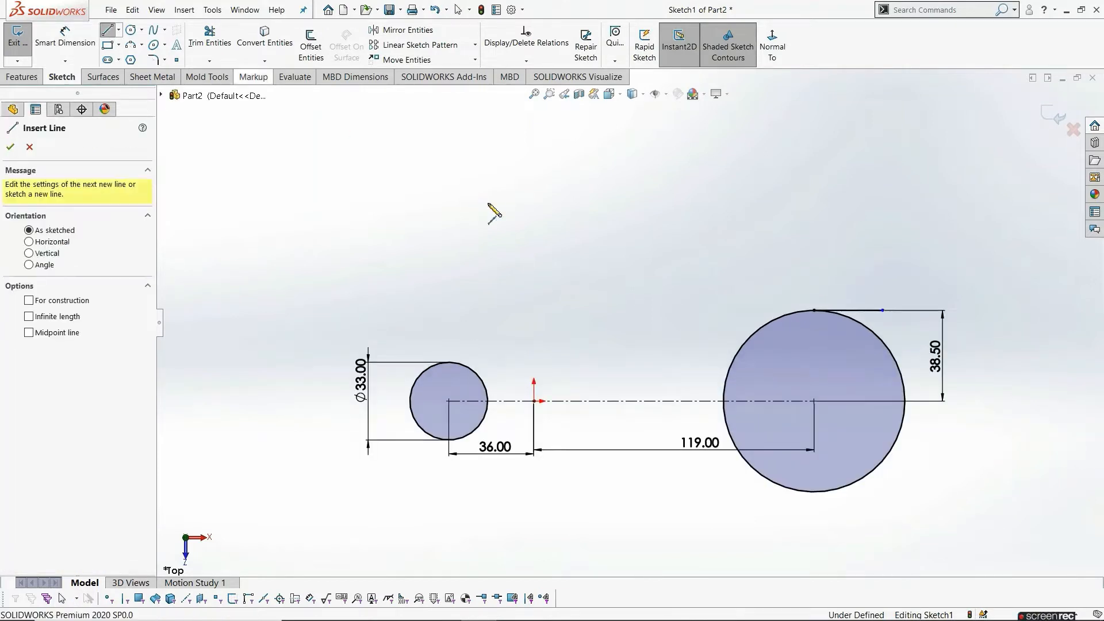
{"action": "left_click", "coordinate": [449, 362]}
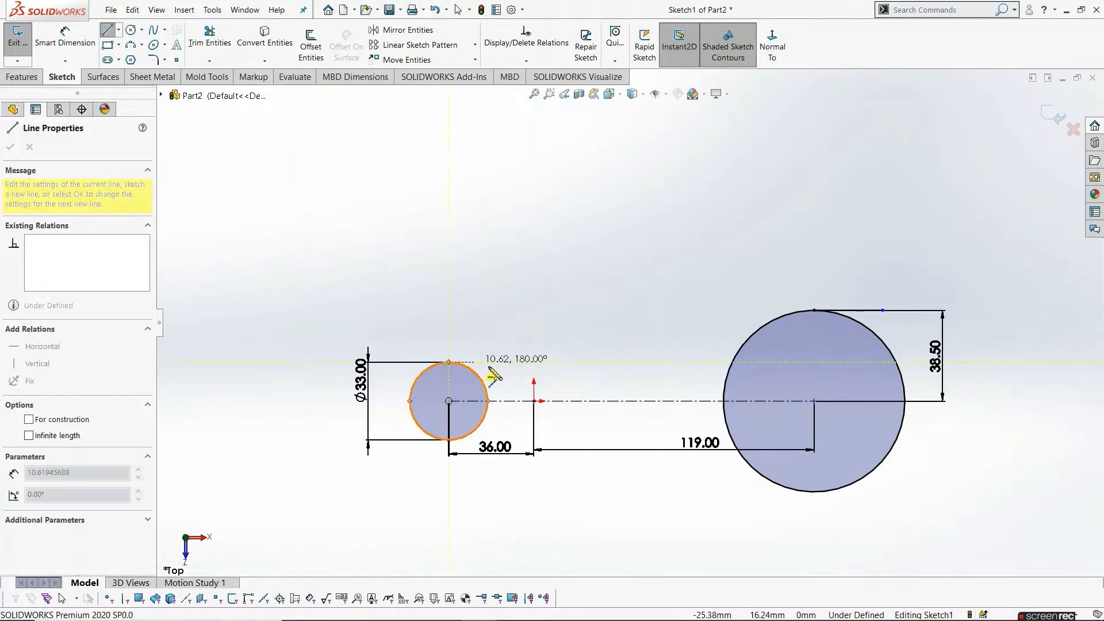
{"action": "left_click", "coordinate": [665, 362]}
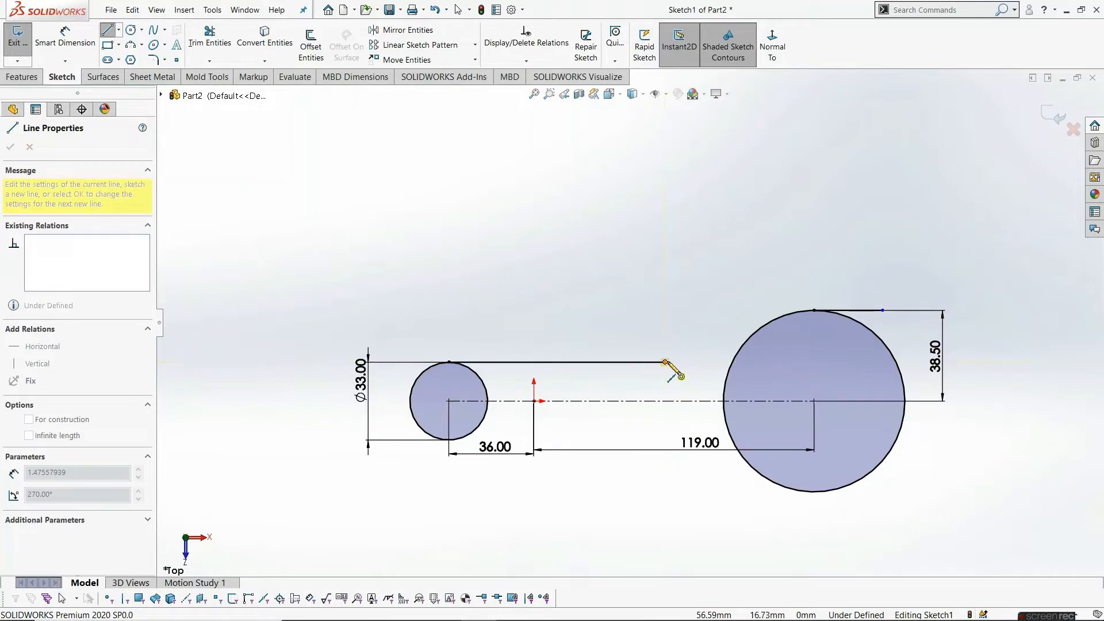
{"action": "left_click", "coordinate": [759, 329]}
{"action": "key", "text": "Escape"}
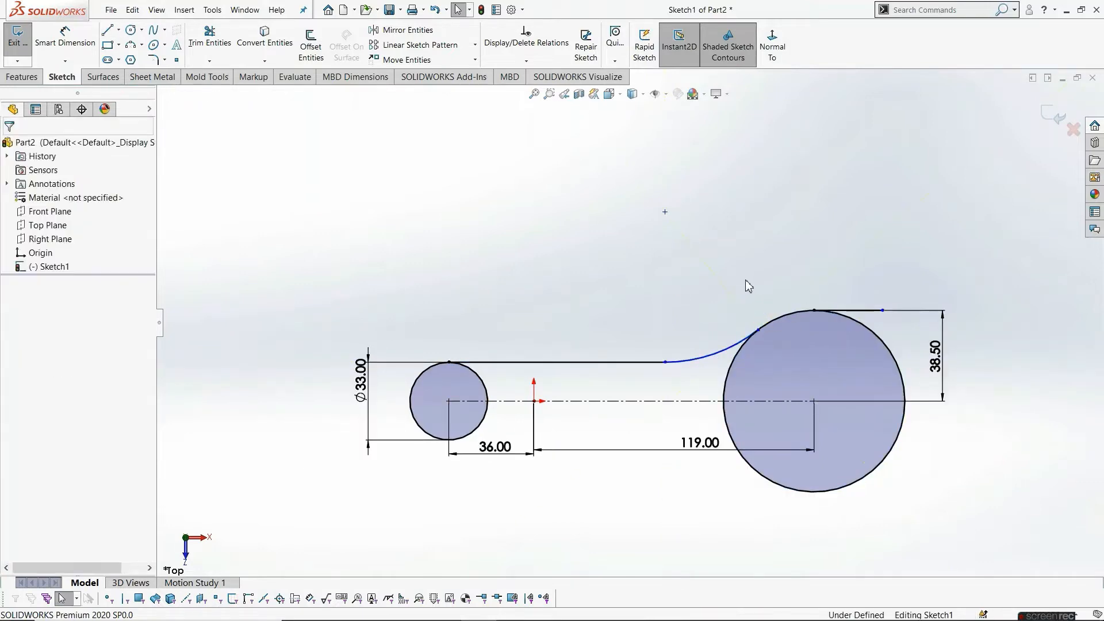
Add a Tangent relation between the connecting arc and the large circle
{"action": "left_click", "coordinate": [727, 355]}
{"action": "left_click", "coordinate": [728, 371], "text": "ctrl"}
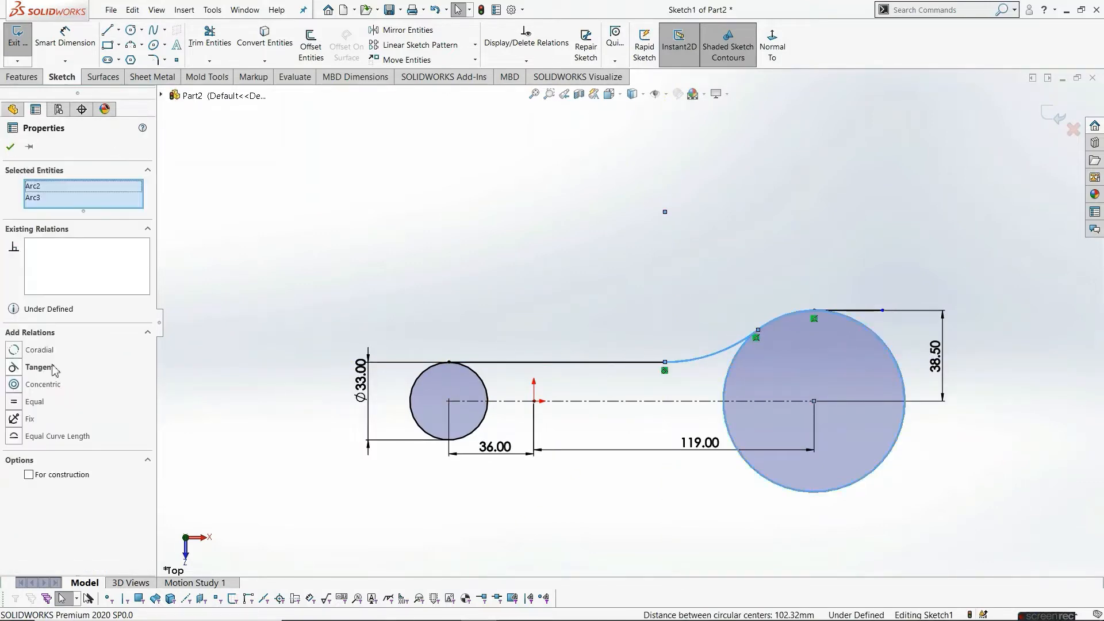
{"action": "left_click", "coordinate": [16, 368]}
{"action": "left_click", "coordinate": [483, 272]}
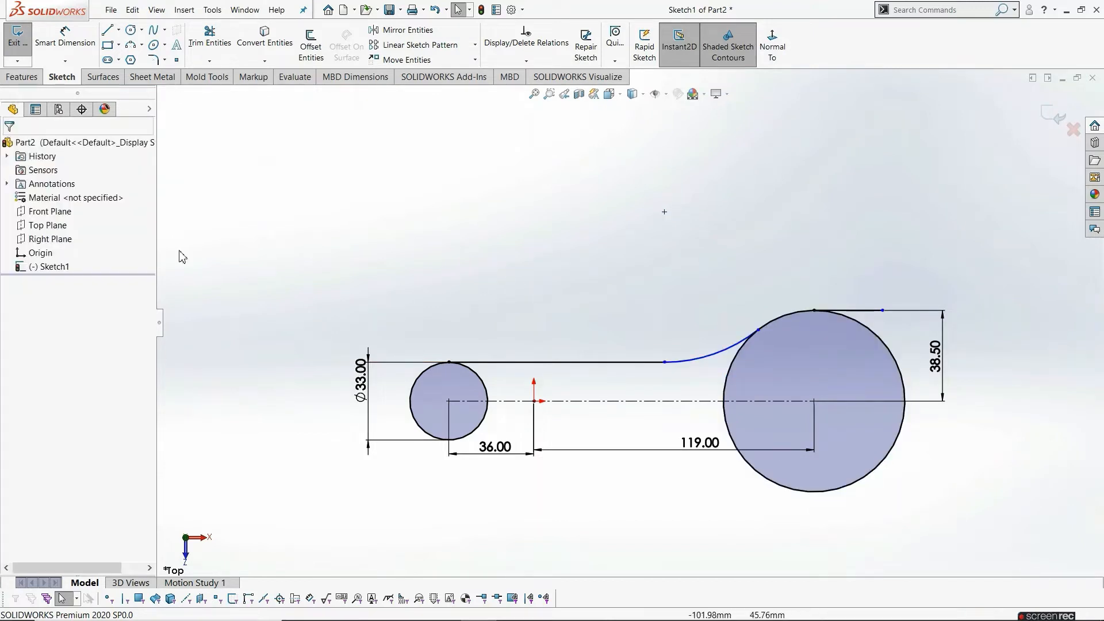
Dimension the connecting arc's radius as 30 mm
{"action": "left_click", "coordinate": [65, 37]}
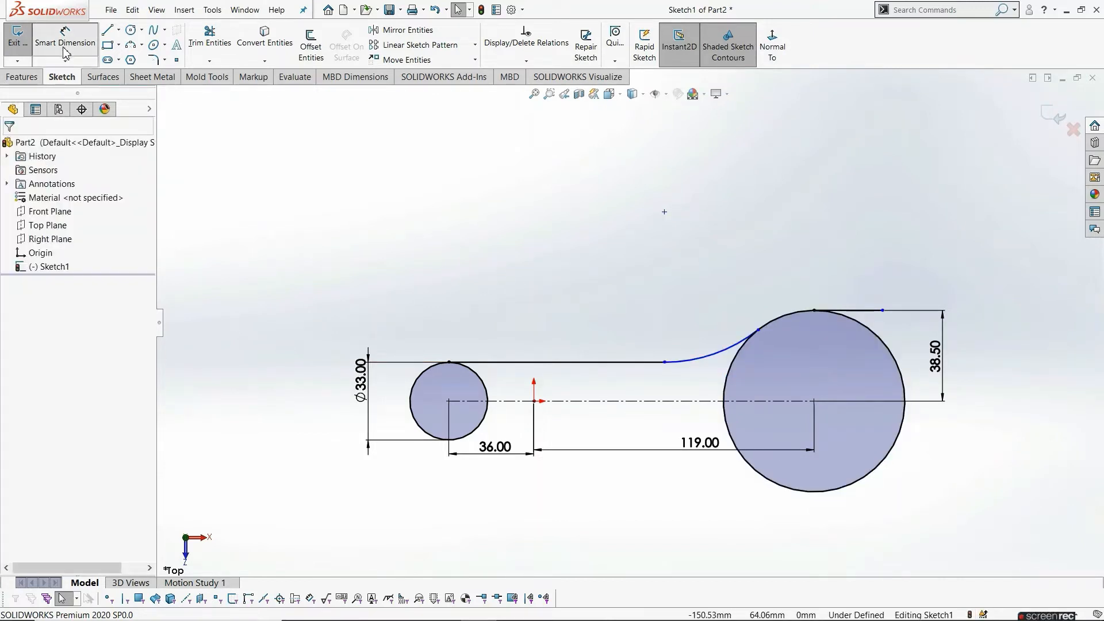
{"action": "left_click", "coordinate": [713, 355]}
{"action": "left_click", "coordinate": [725, 306]}
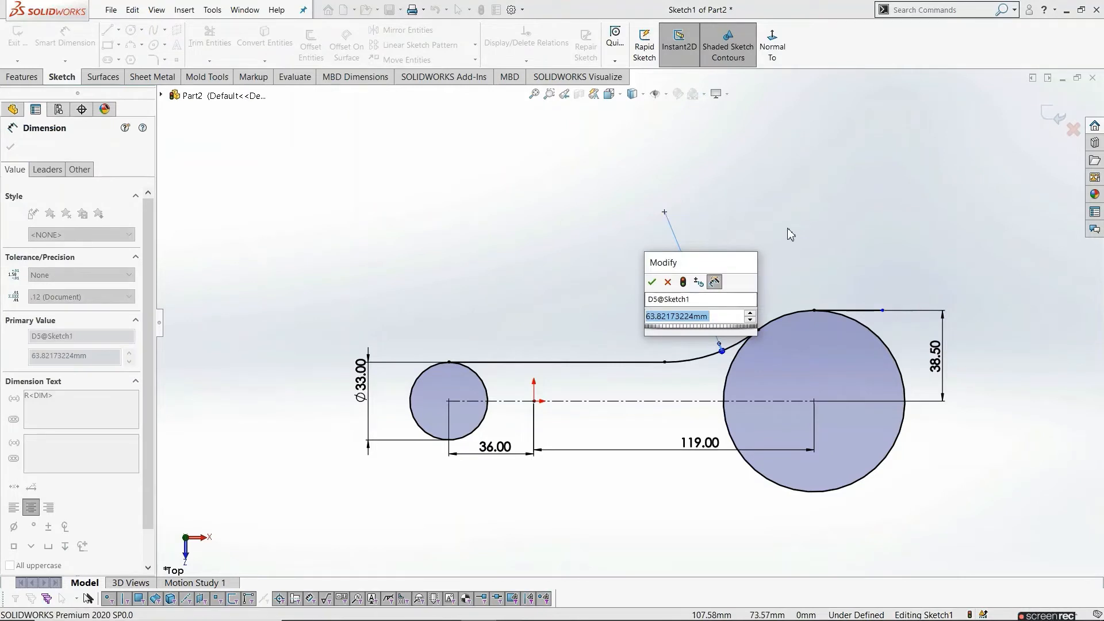
{"action": "type", "text": "30"}
{"action": "key", "text": "Return"}
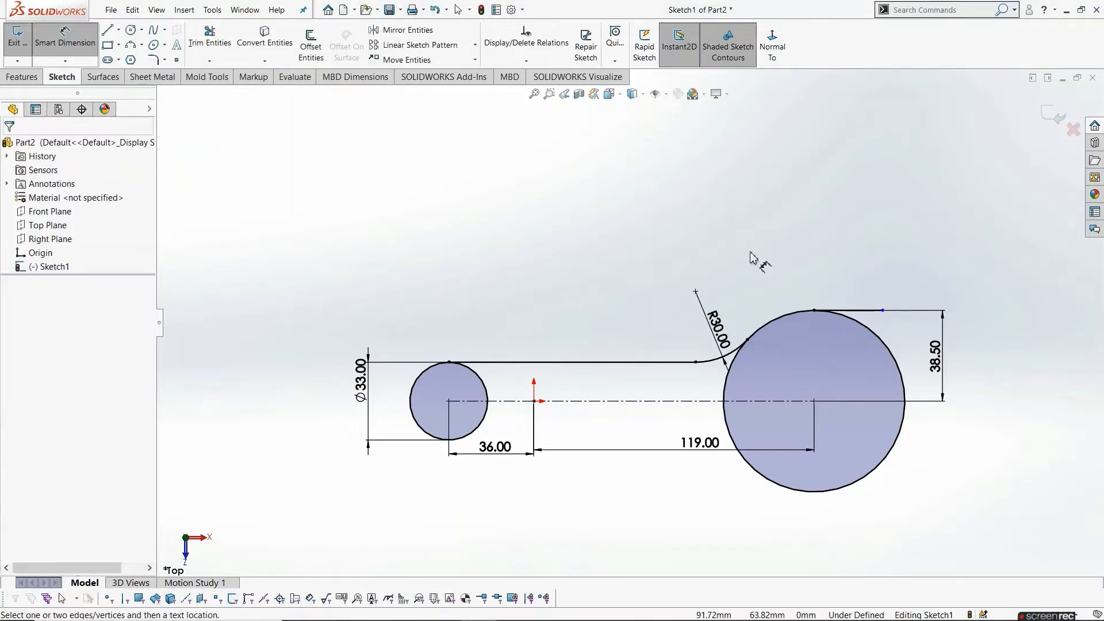
{"action": "scroll", "coordinate": [739, 346], "scroll_direction": "up", "scroll_amount": 2}
{"action": "scroll", "coordinate": [740, 362], "scroll_direction": "down", "scroll_amount": 2}
{"action": "scroll", "coordinate": [839, 322], "scroll_direction": "down", "scroll_amount": 1}
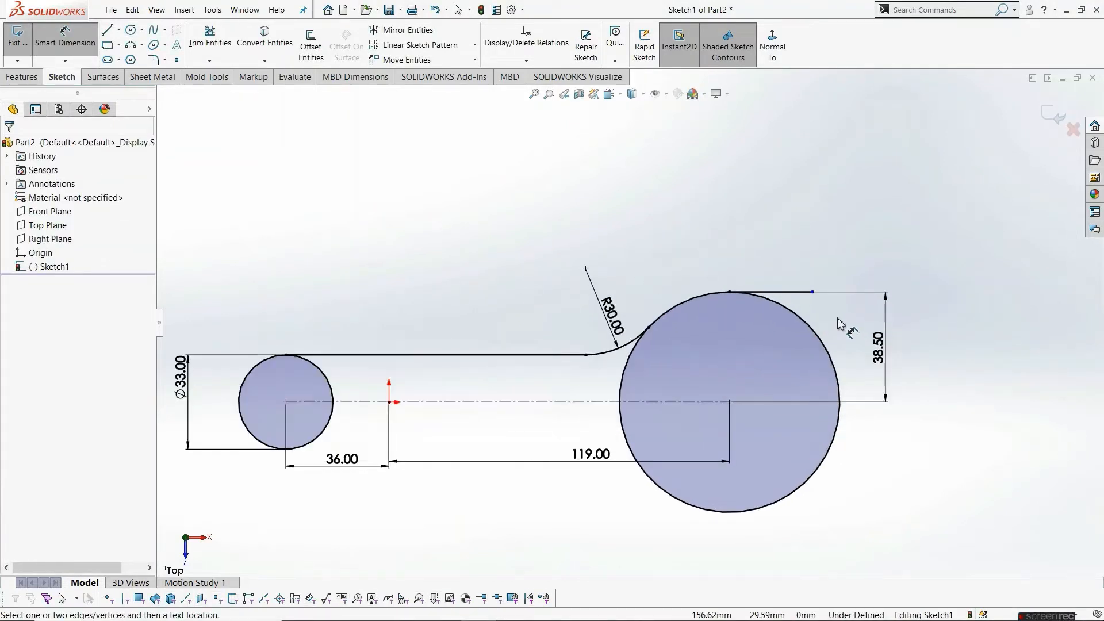
{"action": "key", "text": "Escape"}
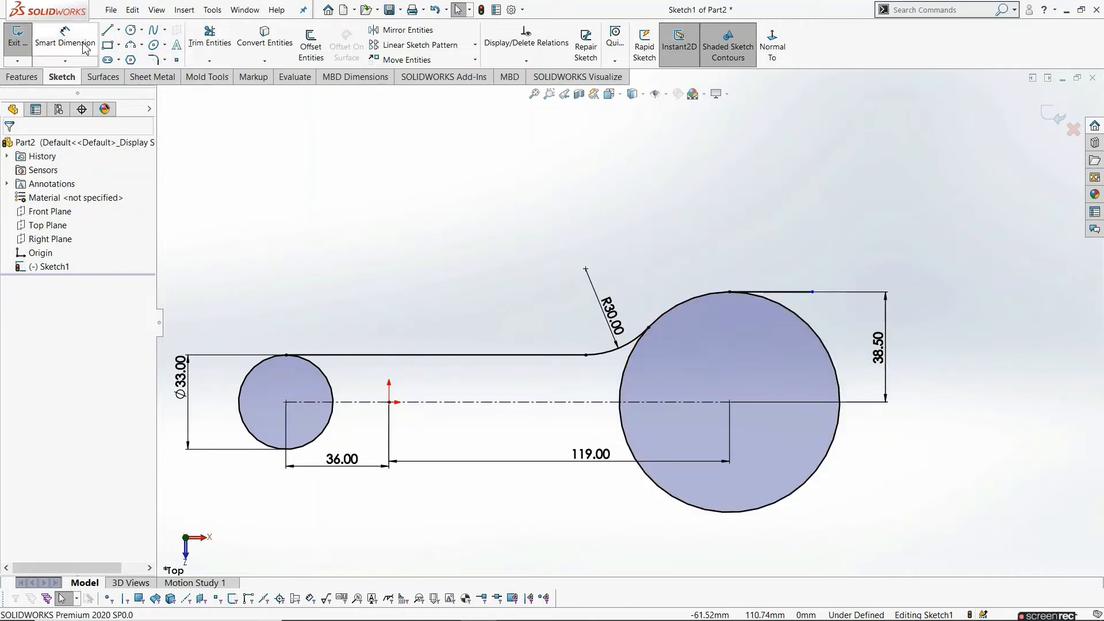
Dimension the length of the short horizontal line above the large circle as 38.5 mm
{"action": "left_click", "coordinate": [85, 48]}
{"action": "left_click", "coordinate": [796, 297]}
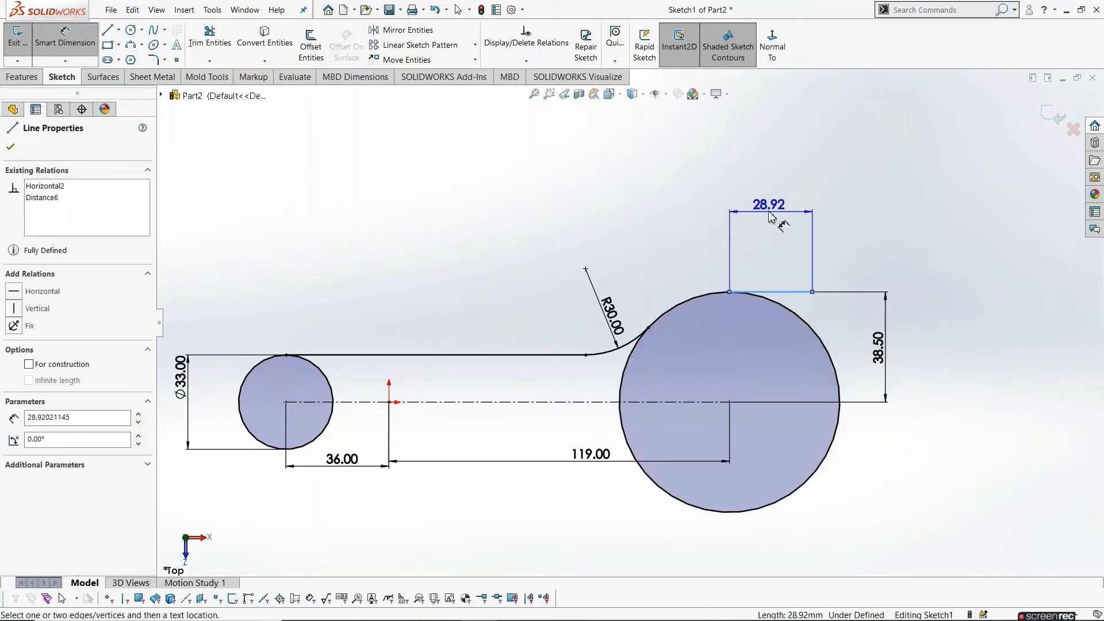
{"action": "left_click", "coordinate": [784, 222]}
{"action": "type", "text": "38.5"}
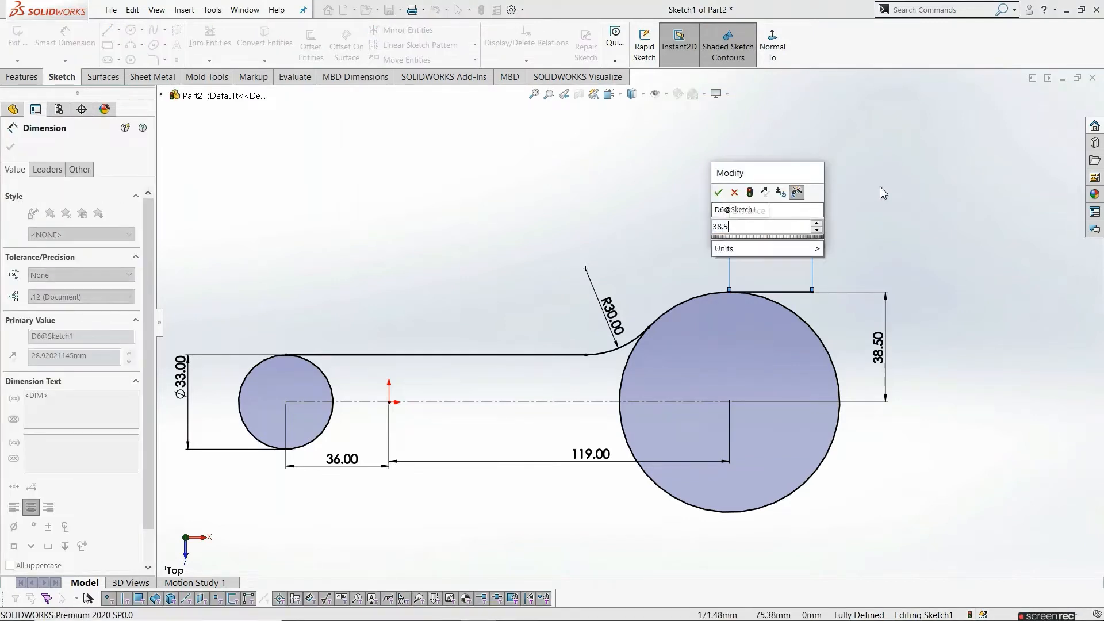
{"action": "key", "text": "Return"}
{"action": "left_click", "coordinate": [866, 241]}
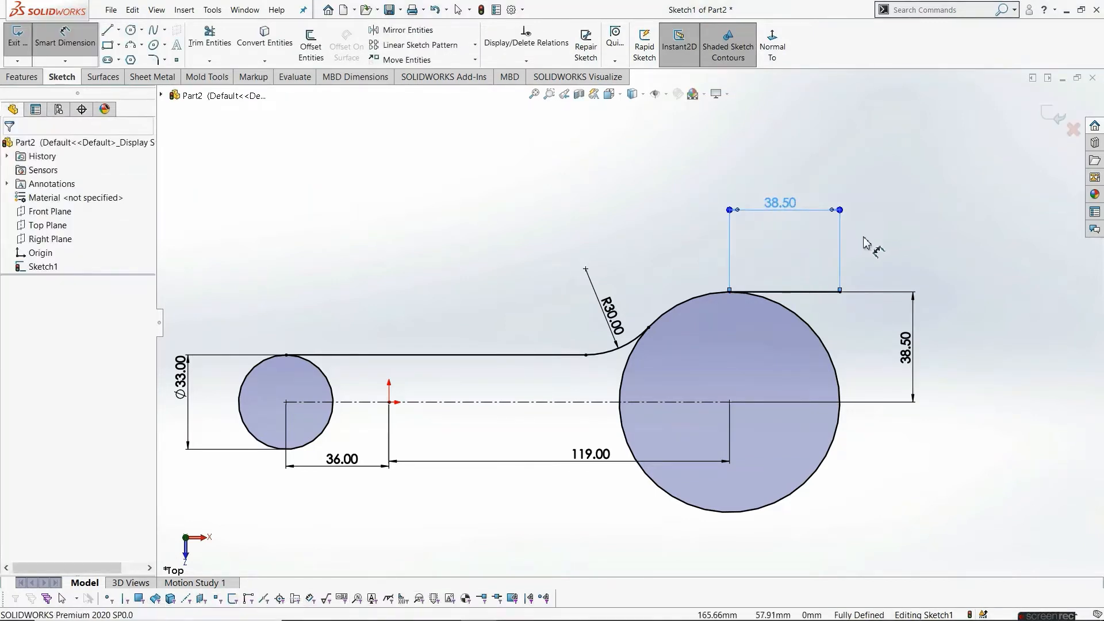
{"action": "scroll", "coordinate": [793, 414], "scroll_direction": "up", "scroll_amount": 1}
{"action": "scroll", "coordinate": [774, 370], "scroll_direction": "down", "scroll_amount": 1}
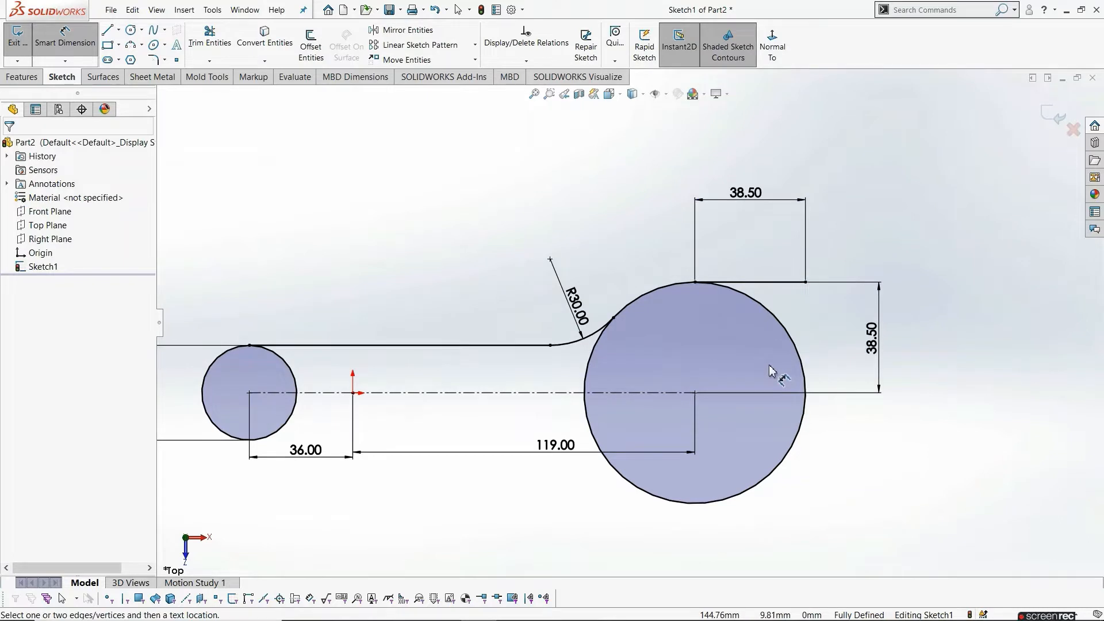
{"action": "key", "text": "Escape"}
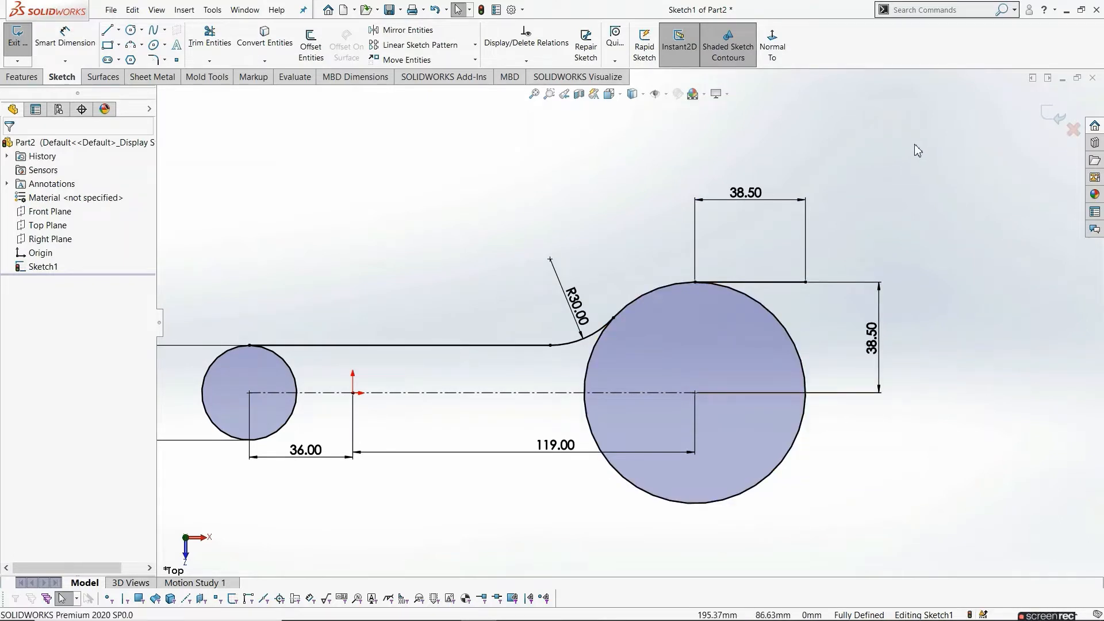
Trim the large circle to closest, leaving only the arc between the R30 connecting arc and the short horizontal line
{"action": "left_click", "coordinate": [219, 51]}
{"action": "left_click", "coordinate": [81, 333]}
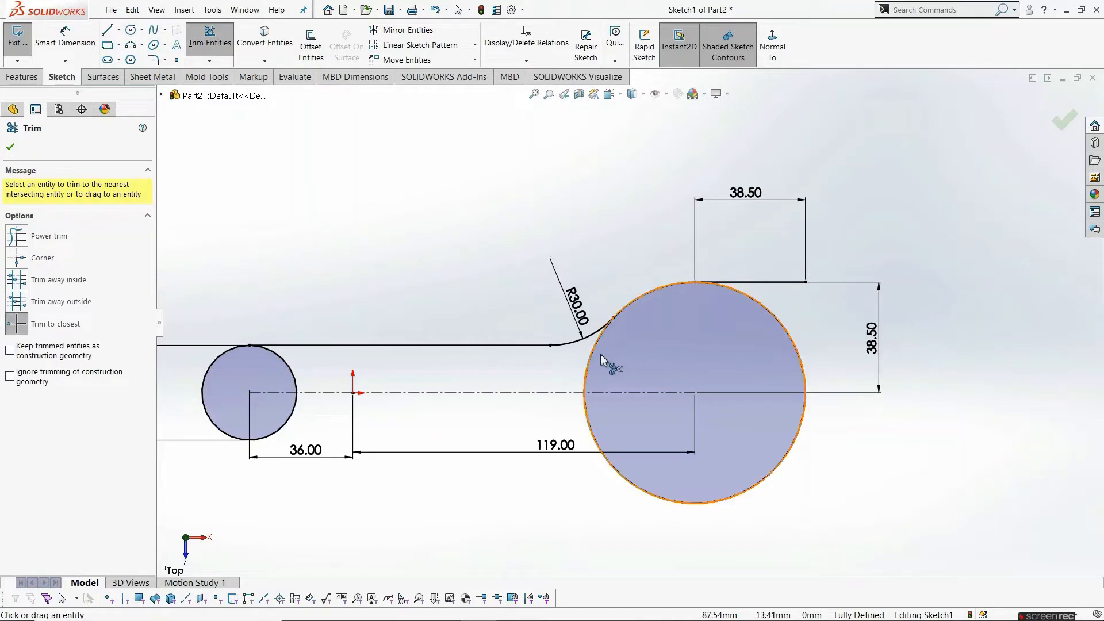
{"action": "left_click", "coordinate": [590, 363]}
{"action": "left_click", "coordinate": [586, 428]}
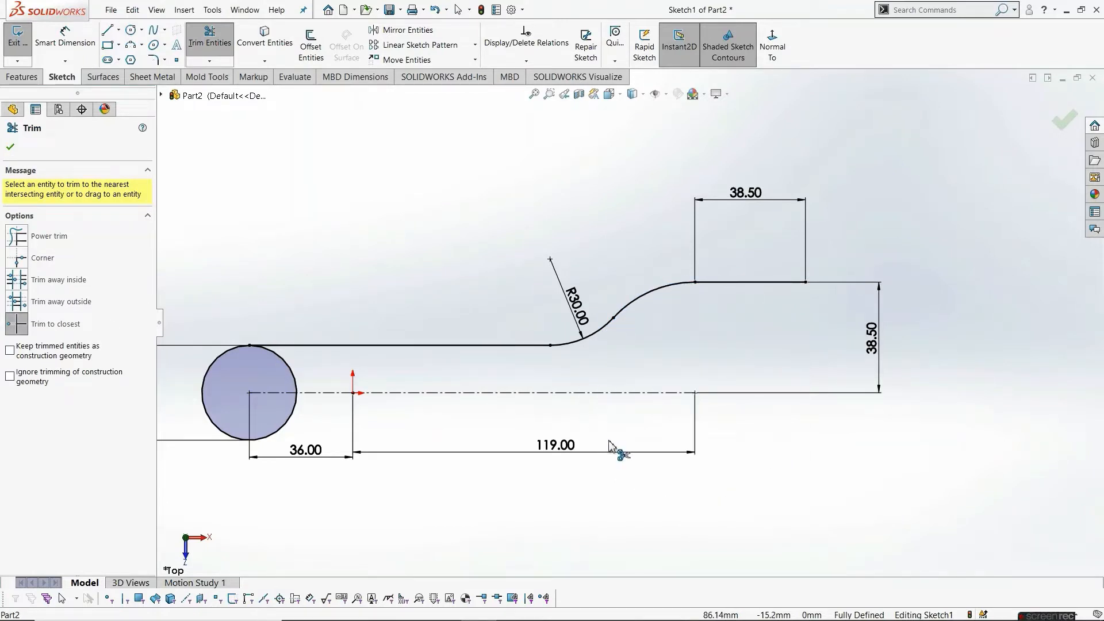
{"action": "key", "text": "z"}
{"action": "key", "text": "Escape"}
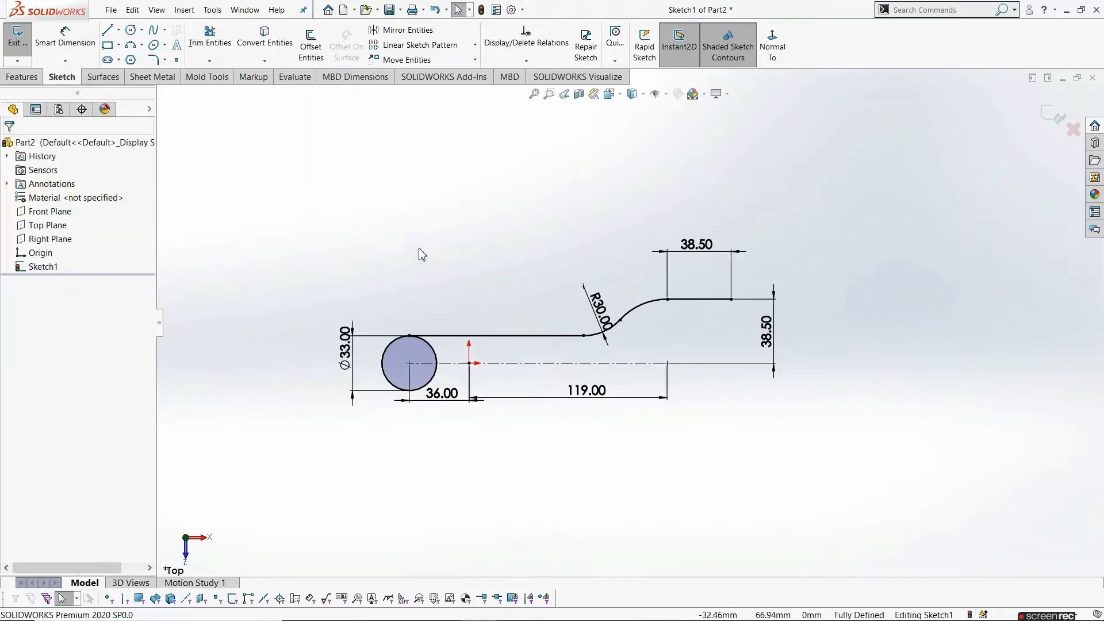
Mirror the two horizontal lines and the two arcs of the upper profile about the horizontal centerline, keeping the originals
{"action": "left_click", "coordinate": [406, 31]}
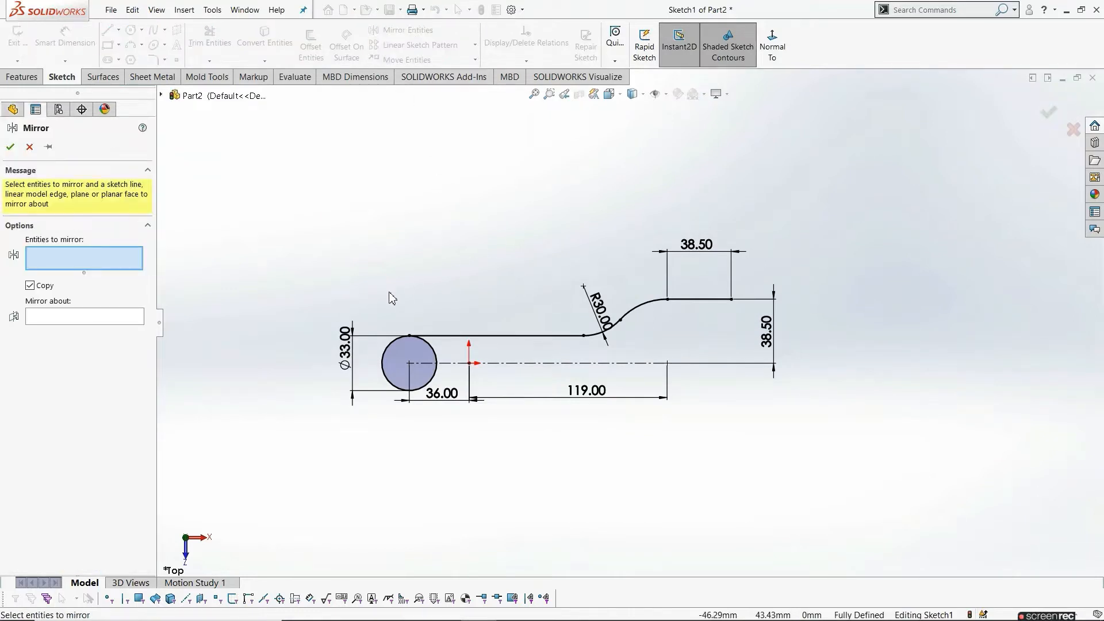
{"action": "left_click_drag", "start_coordinate": [482, 342], "coordinate": [757, 351]}
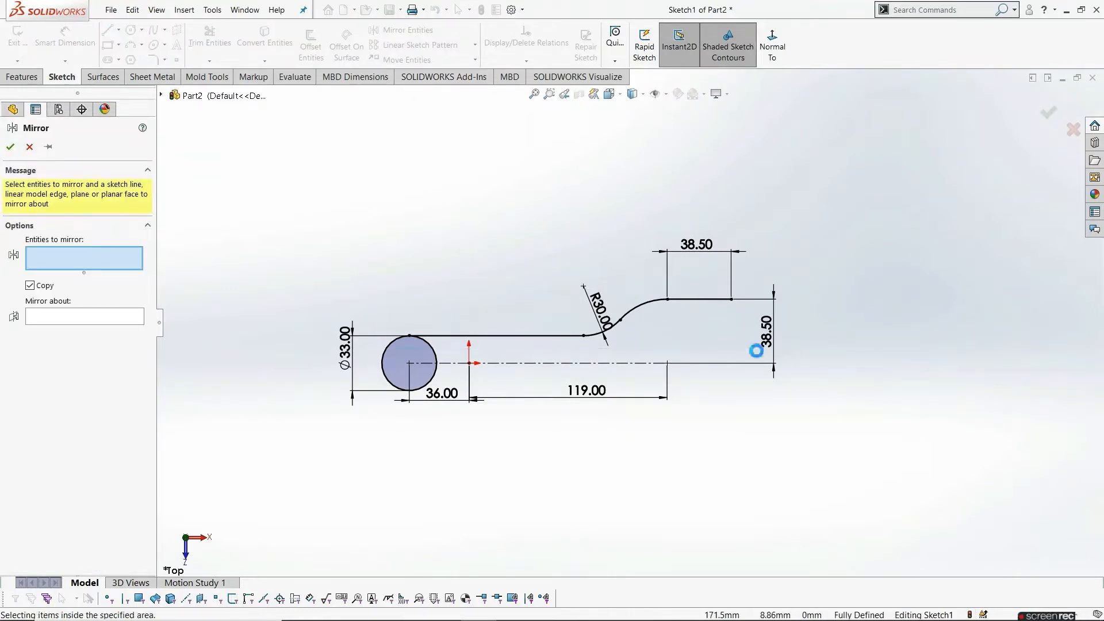
{"action": "left_click", "coordinate": [50, 356]}
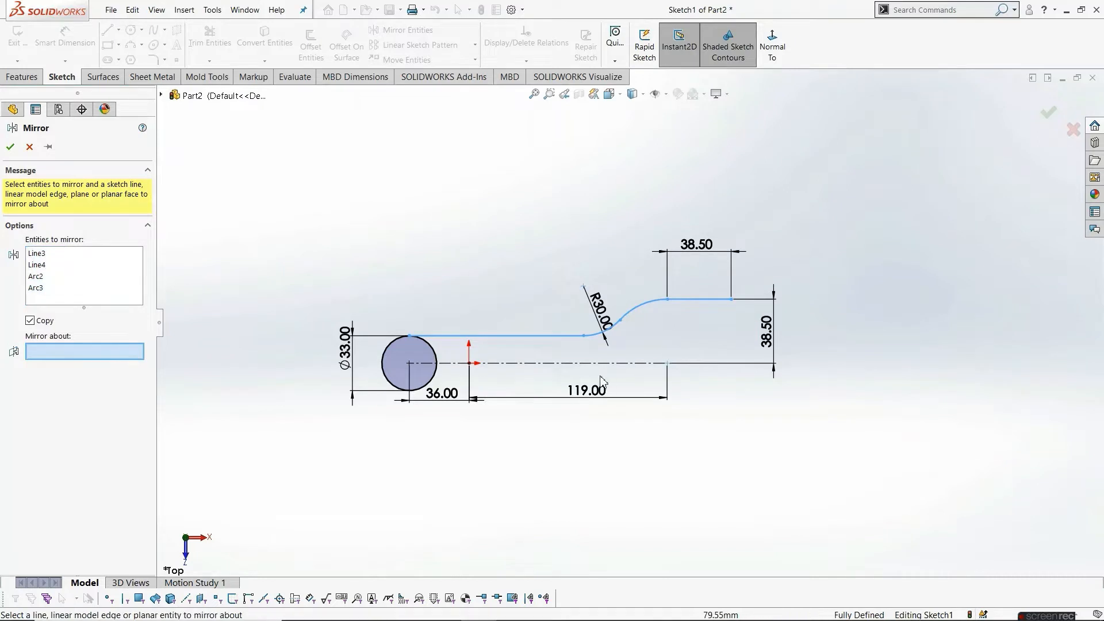
{"action": "left_click", "coordinate": [580, 365]}
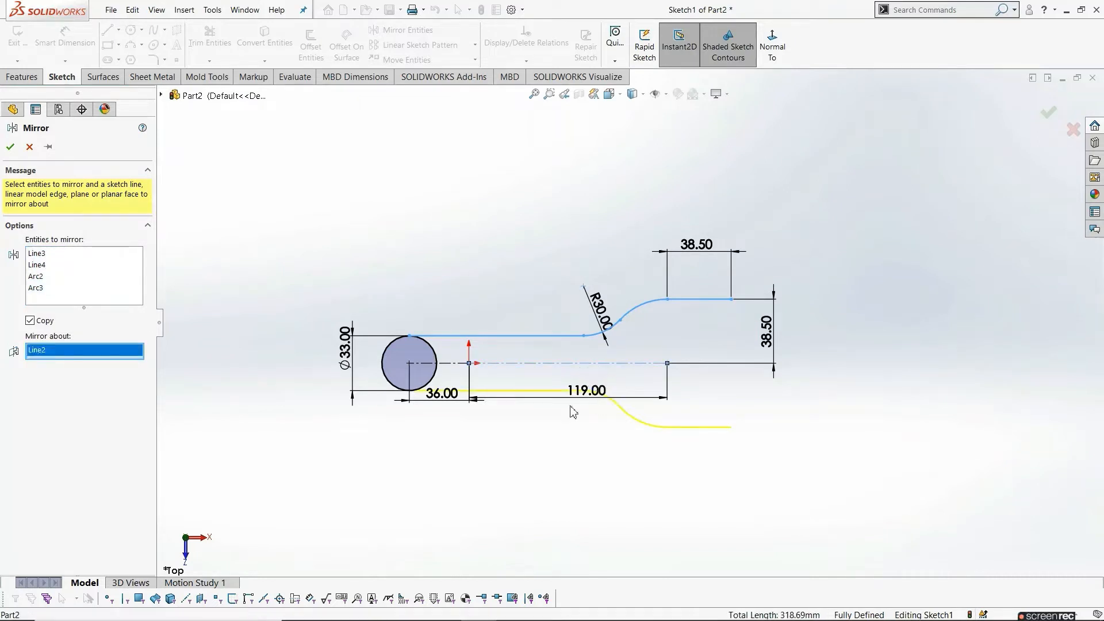
{"action": "left_click", "coordinate": [11, 147]}
{"action": "scroll", "coordinate": [697, 423], "scroll_direction": "down", "scroll_amount": 2}
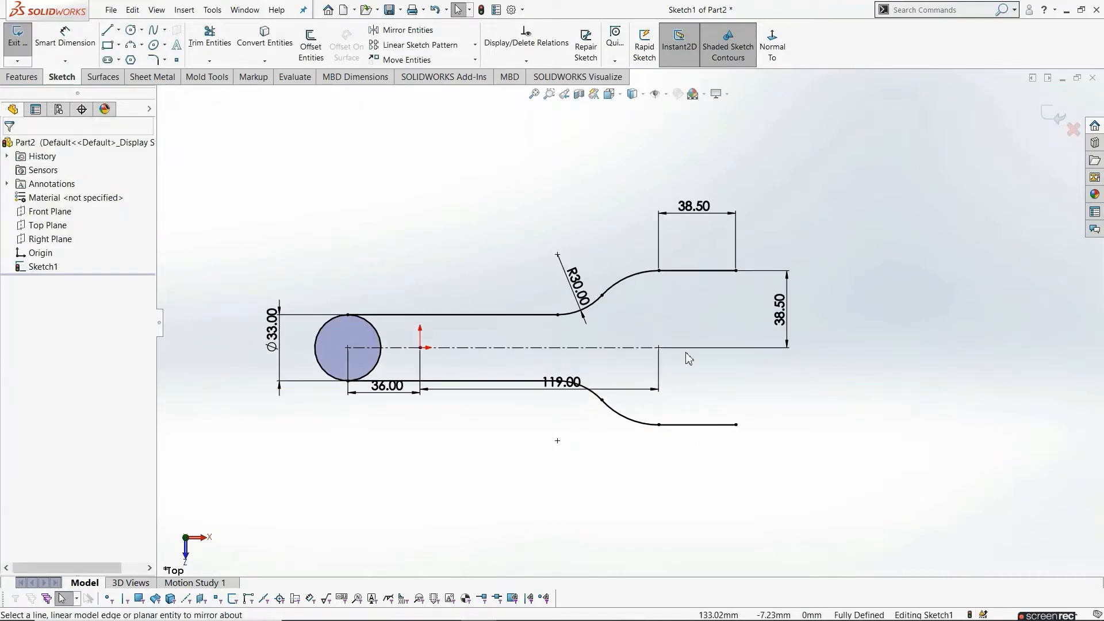
Sketch an outward-bulging three-point arc of about 92 mm radius joining the free ends of the two short horizontal lines
{"action": "left_click", "coordinate": [131, 48]}
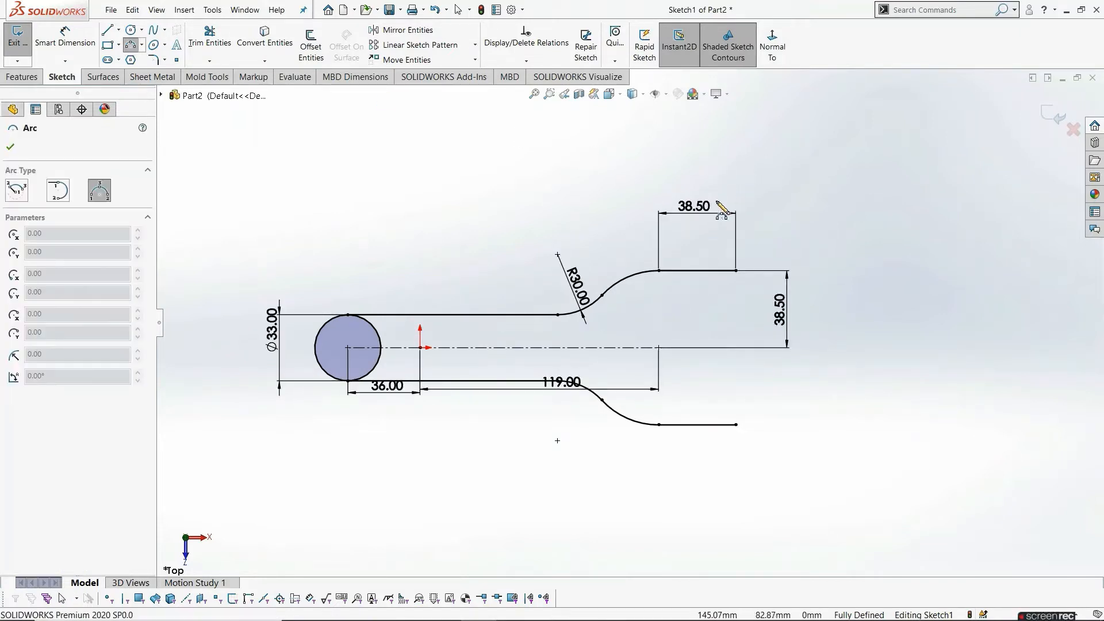
{"action": "left_click", "coordinate": [736, 270]}
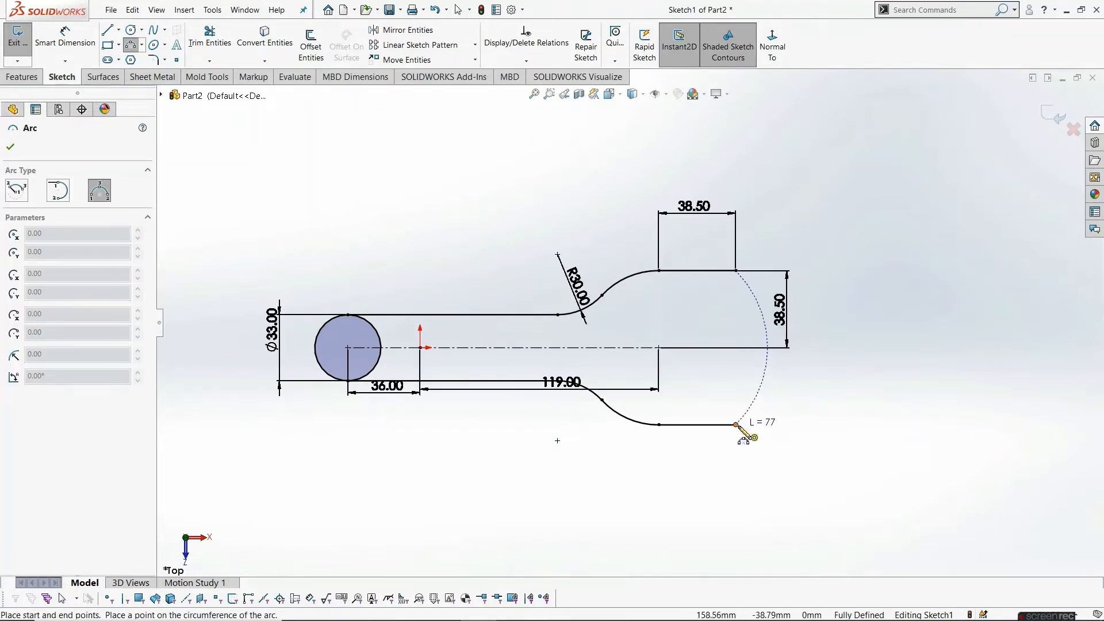
{"action": "left_click", "coordinate": [736, 425]}
{"action": "left_click", "coordinate": [754, 364]}
{"action": "key", "text": "Escape"}
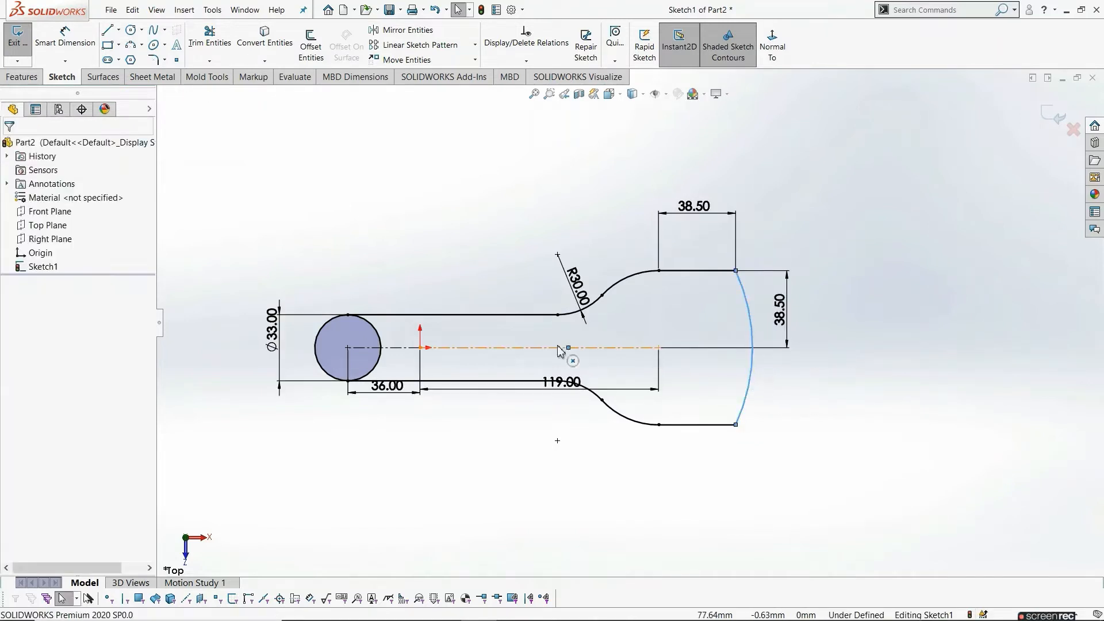
Dimension the radius of the arc closing the wide end as 77 mm
{"action": "left_click", "coordinate": [68, 51]}
{"action": "left_click", "coordinate": [757, 375]}
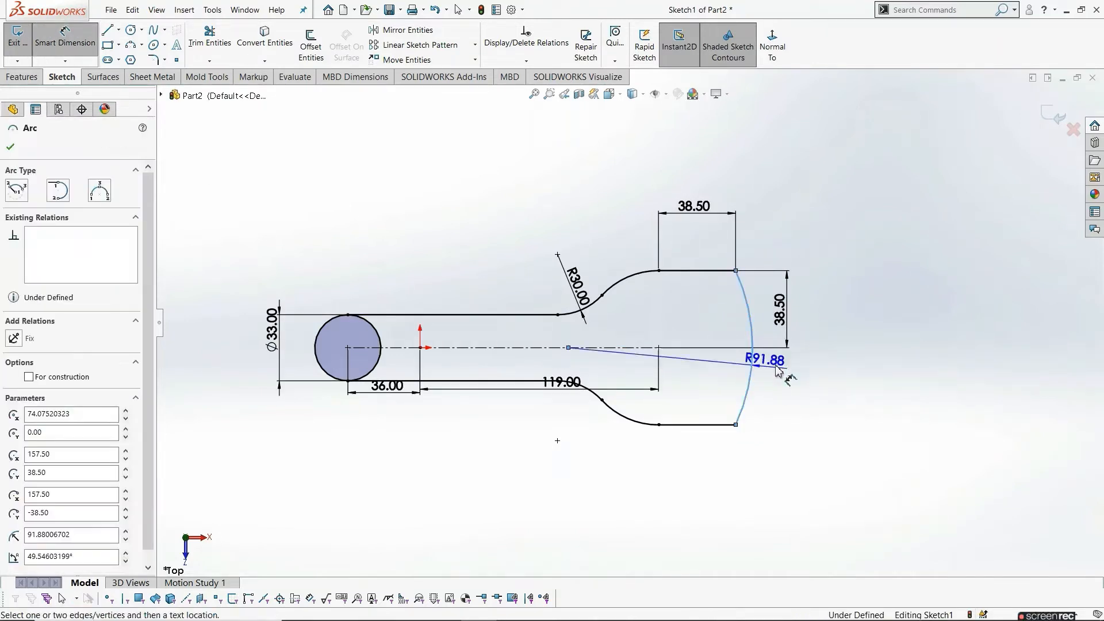
{"action": "left_click", "coordinate": [831, 384]}
{"action": "type", "text": "77"}
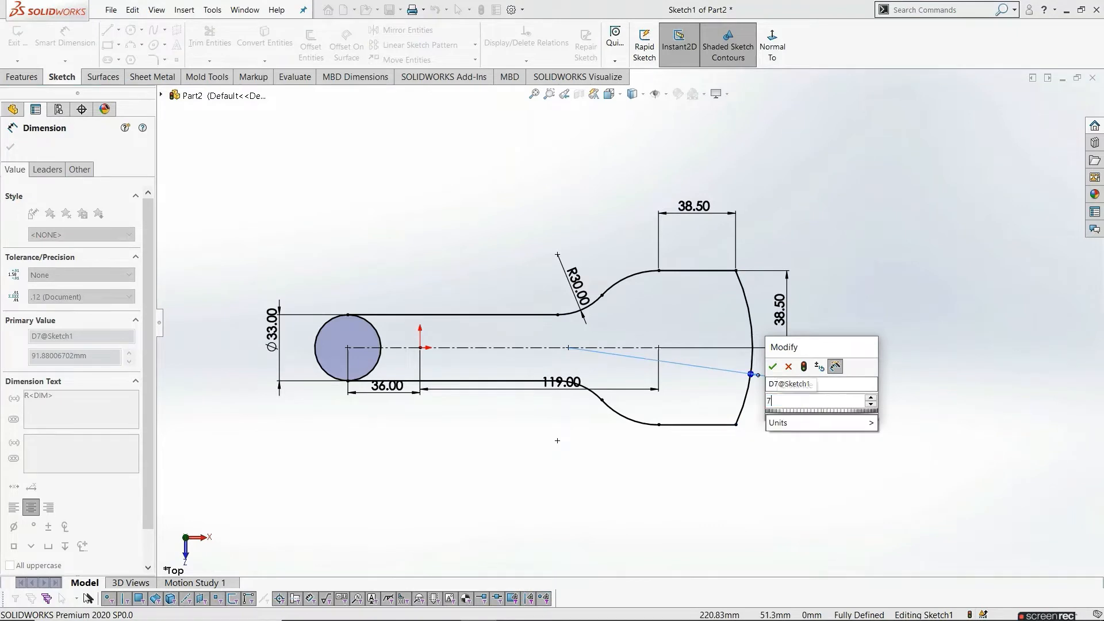
{"action": "key", "text": "Return"}
{"action": "key", "text": "Escape"}
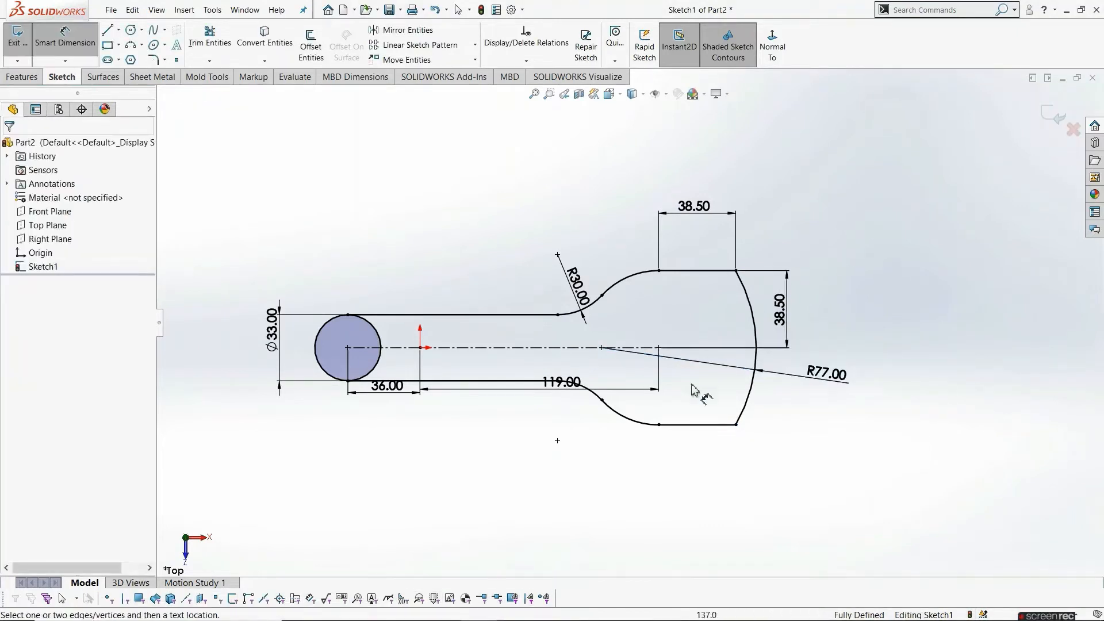
{"action": "scroll", "coordinate": [646, 375], "scroll_direction": "down", "scroll_amount": 2}
{"action": "key", "text": "Escape"}
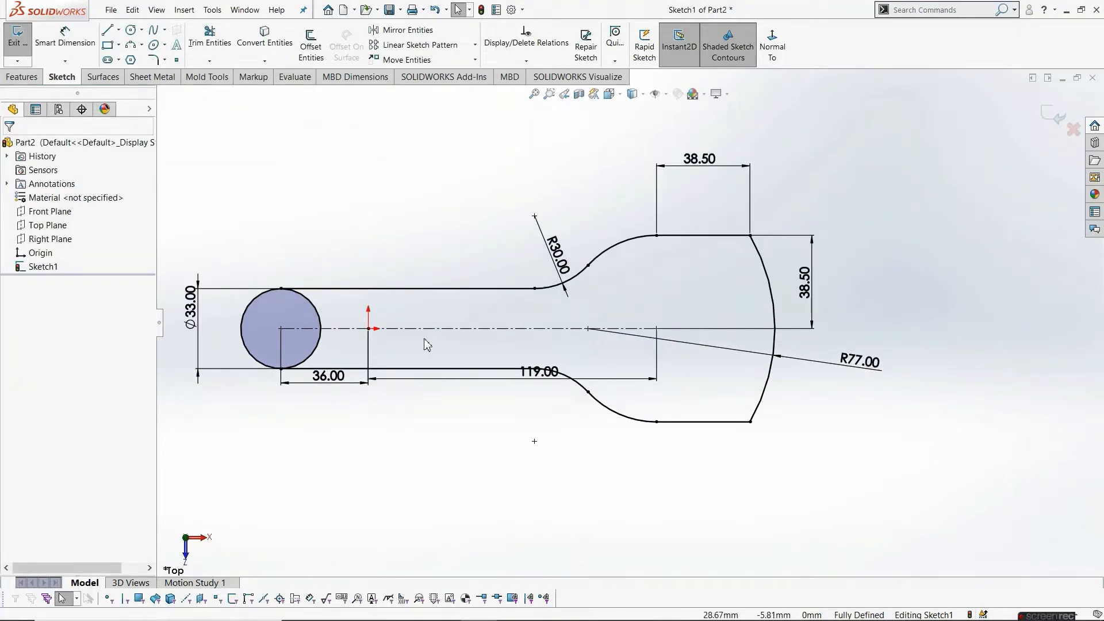
Trim away the inner half of the small circle so that its outer half rounds off the narrow end
{"action": "key", "text": "t"}
{"action": "left_click", "coordinate": [315, 357]}
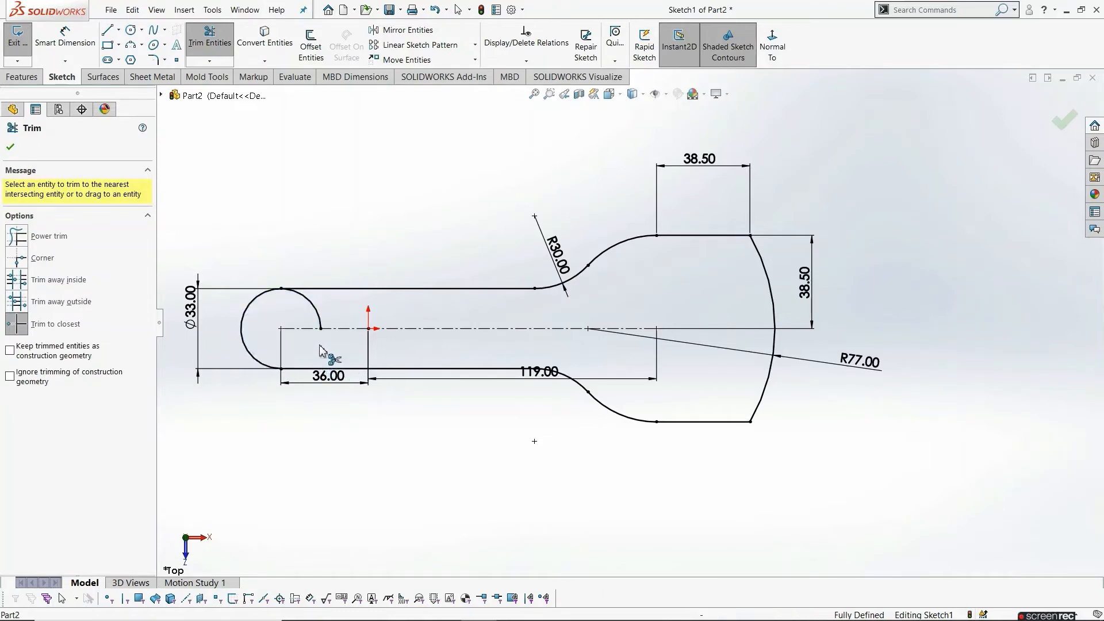
{"action": "left_click", "coordinate": [319, 320]}
{"action": "scroll", "coordinate": [345, 304], "scroll_direction": "up", "scroll_amount": 1}
{"action": "scroll", "coordinate": [429, 281], "scroll_direction": "down", "scroll_amount": 1}
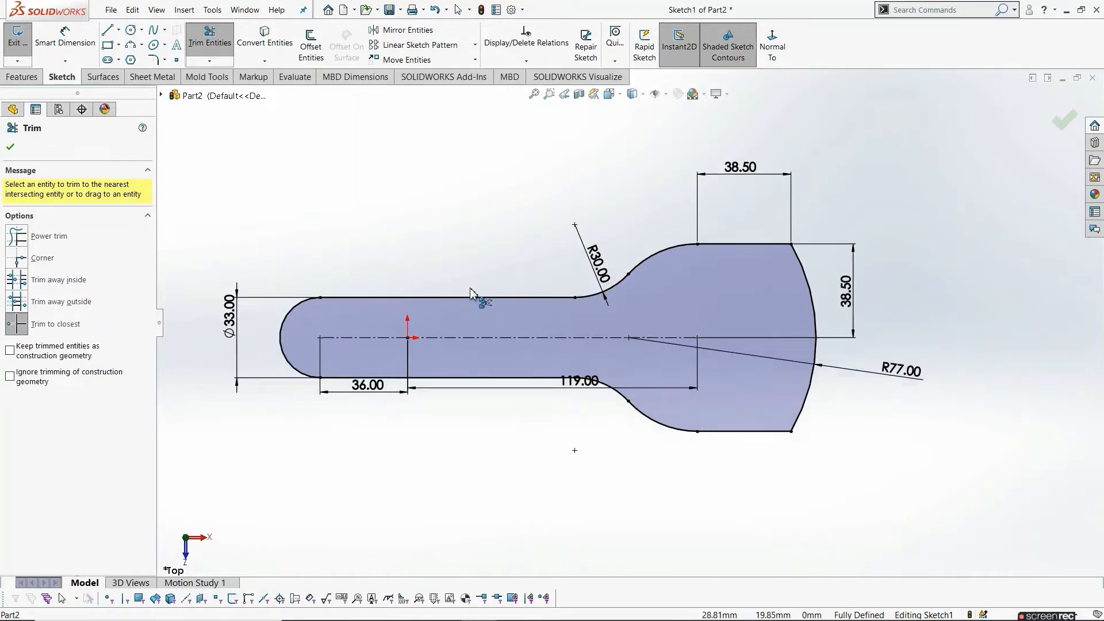
{"action": "key", "text": "Escape"}
{"action": "scroll", "coordinate": [530, 356], "scroll_direction": "up", "scroll_amount": 2}
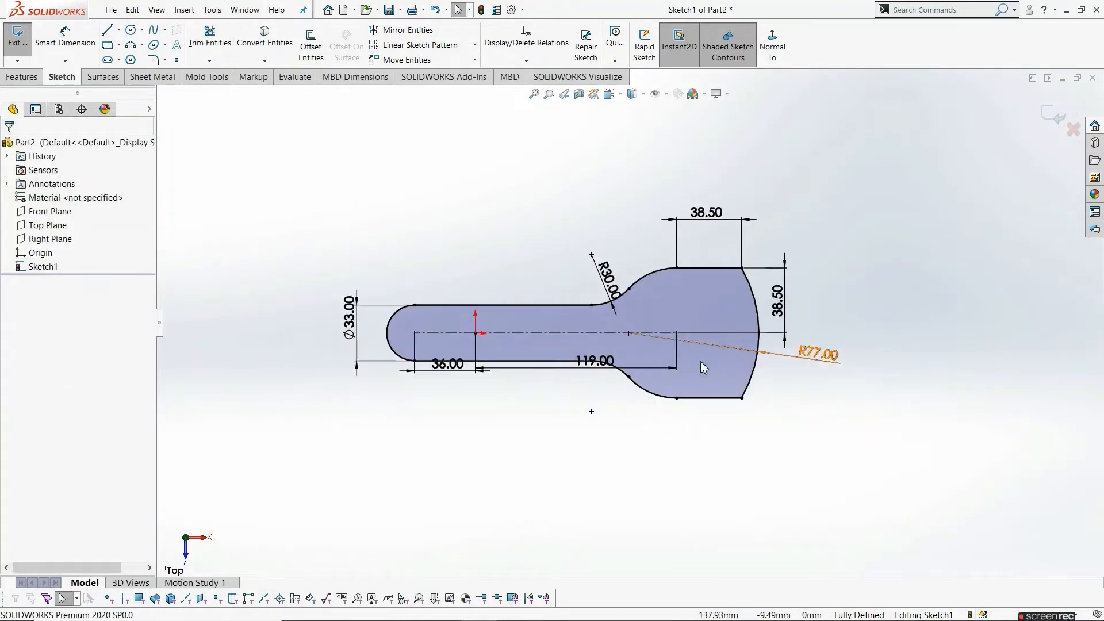
Sketch circles of about 23 mm diameter at the narrow end's arc center and about 58 mm at the centerline's wide-end endpoint
{"action": "left_click", "coordinate": [131, 30]}
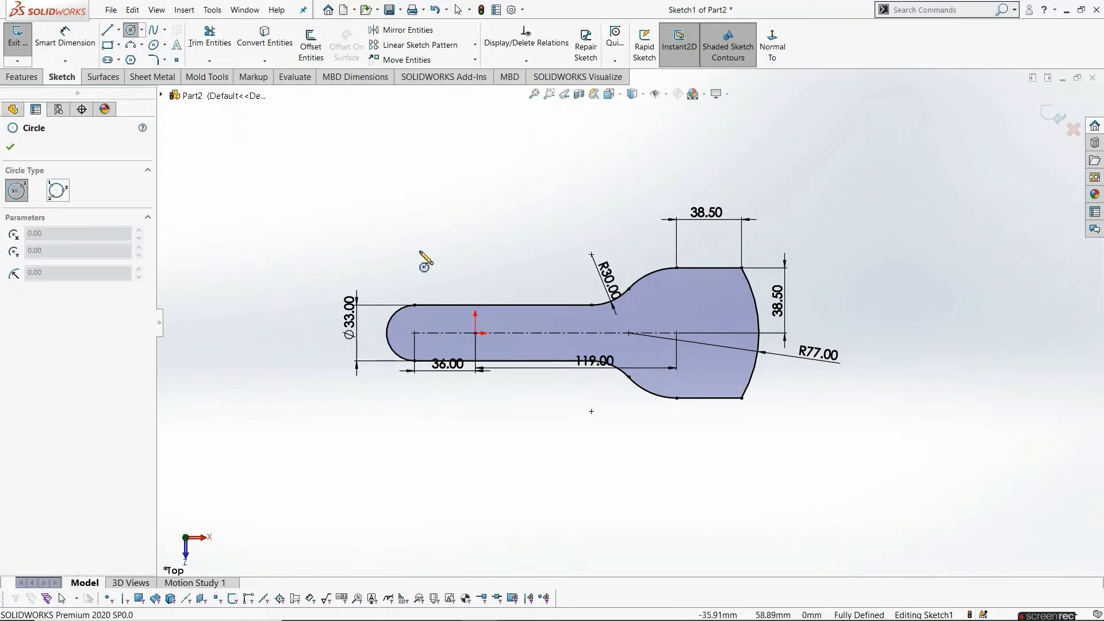
{"action": "left_click", "coordinate": [414, 333]}
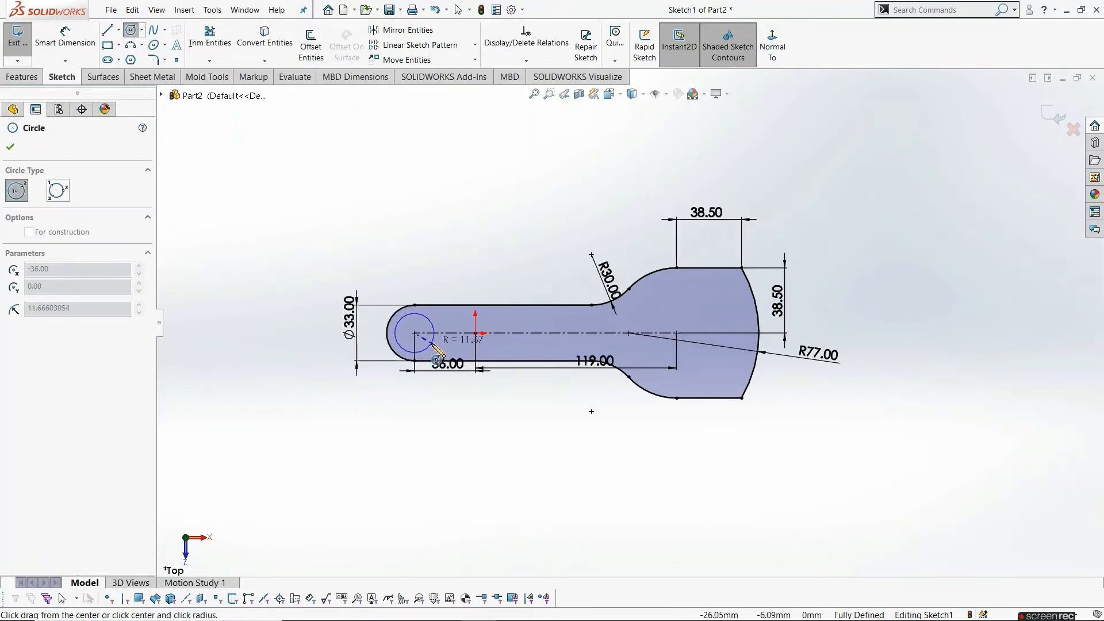
{"action": "left_click", "coordinate": [434, 337]}
{"action": "left_click", "coordinate": [676, 333]}
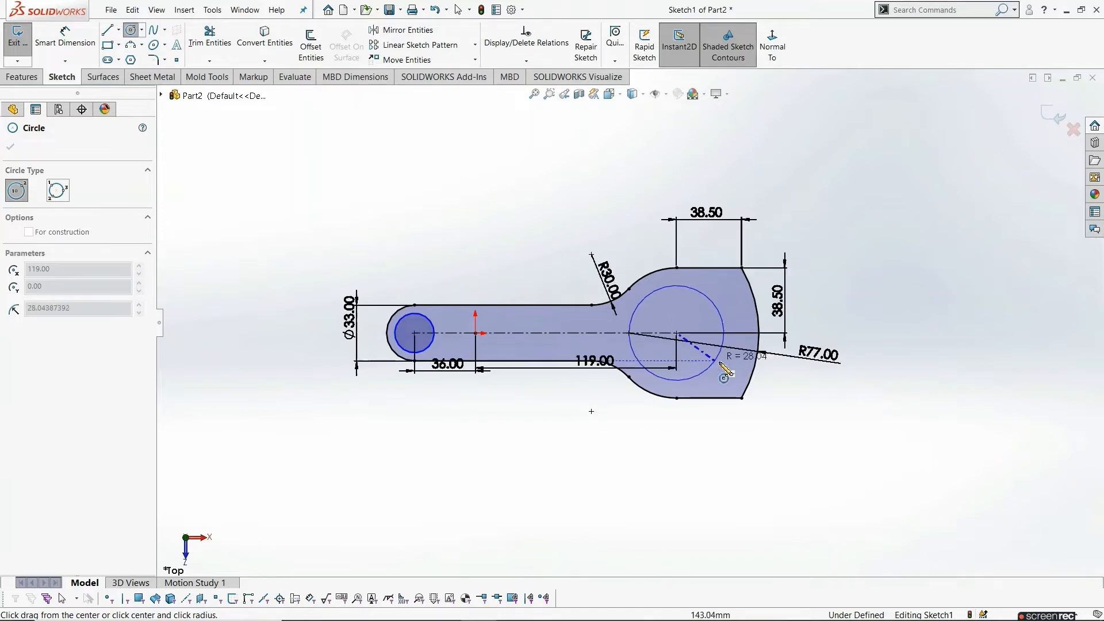
{"action": "left_click", "coordinate": [715, 361]}
{"action": "key", "text": "Escape"}
{"action": "scroll", "coordinate": [501, 411], "scroll_direction": "down", "scroll_amount": 2}
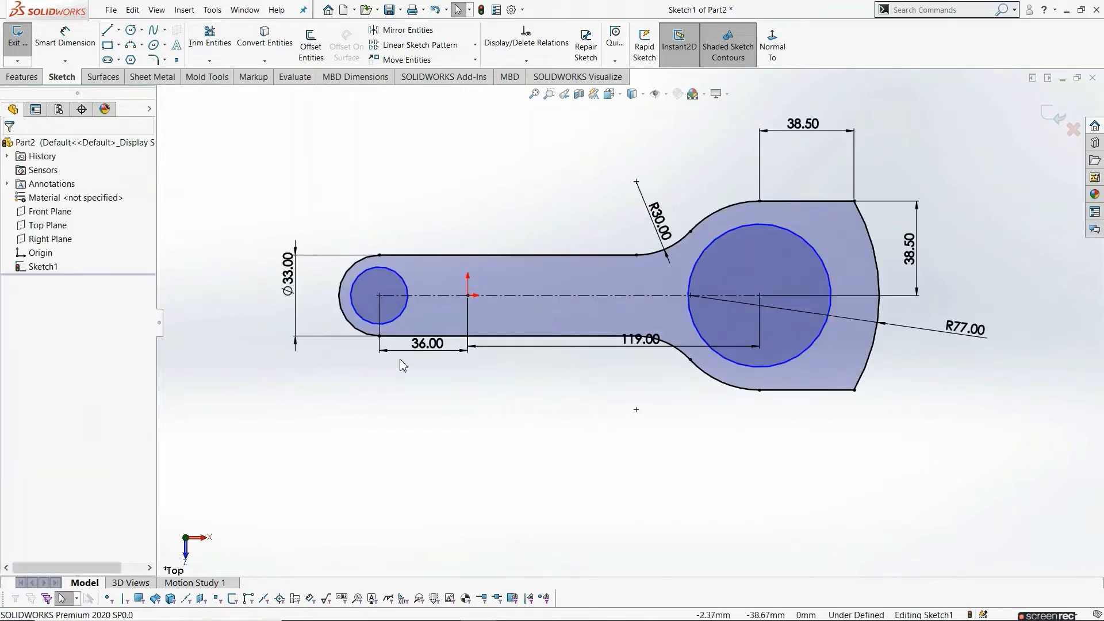
Dimension the diameter of the hole circle in the narrow end as 18 mm
{"action": "left_click", "coordinate": [64, 42]}
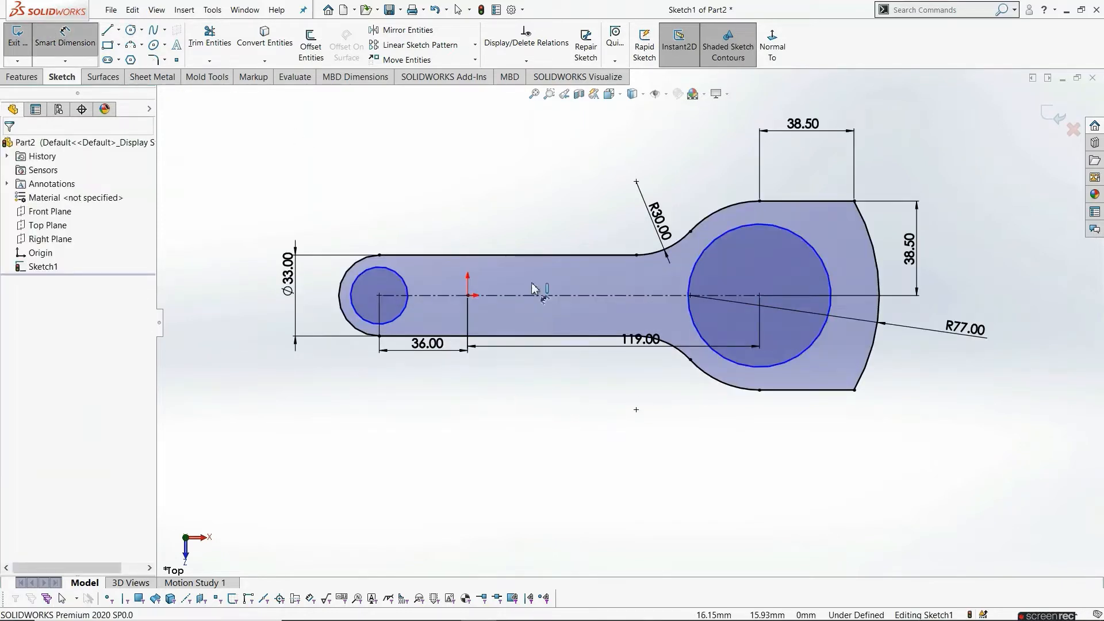
{"action": "left_click", "coordinate": [408, 291]}
{"action": "left_click", "coordinate": [424, 230]}
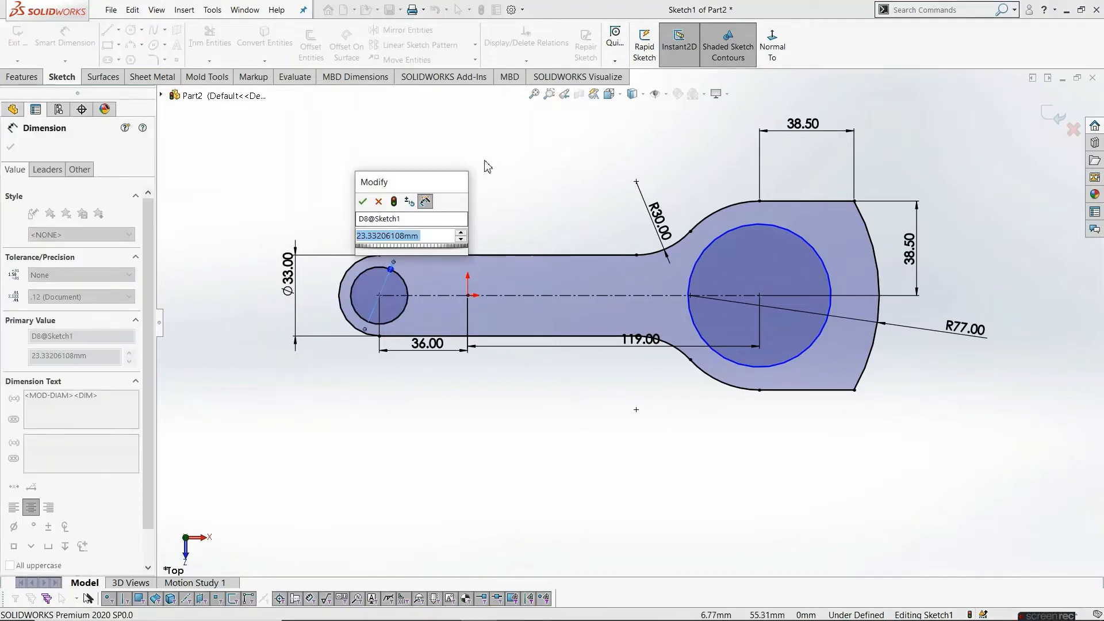
{"action": "type", "text": "18"}
{"action": "key", "text": "Return"}
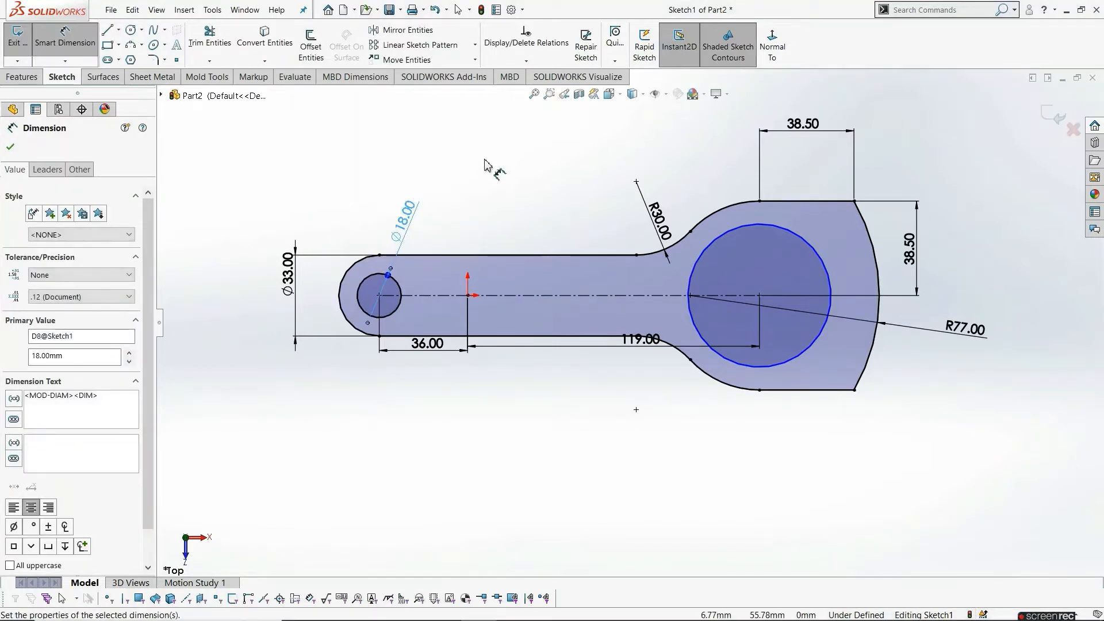
Dimension the diameter of the hole circle in the wide end as 48 mm and exit the sketch
{"action": "left_click", "coordinate": [748, 226]}
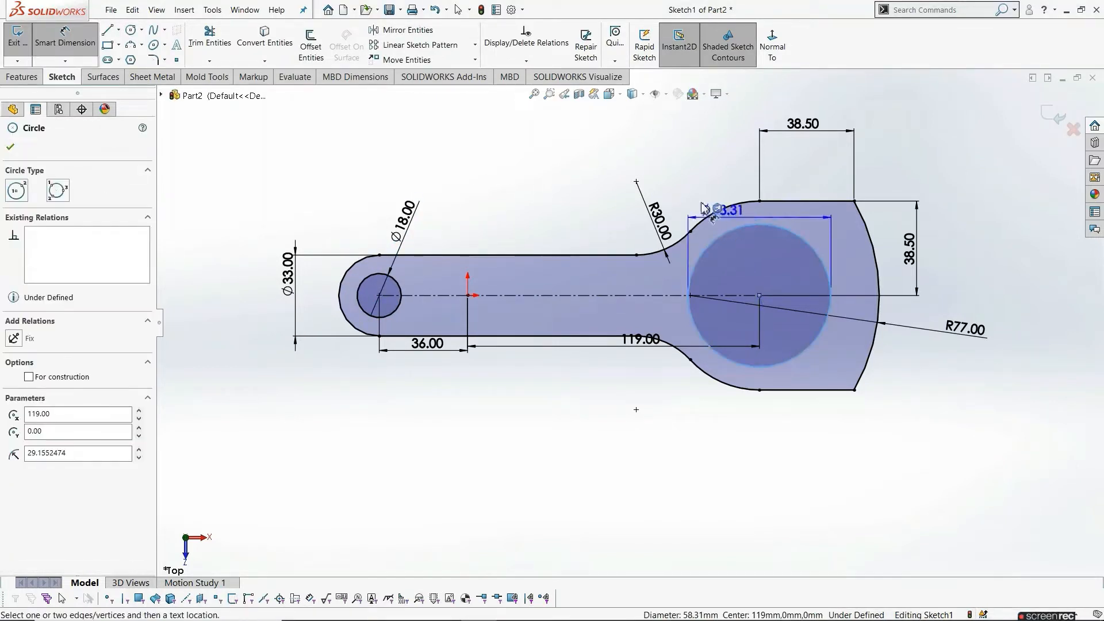
{"action": "left_click", "coordinate": [679, 180]}
{"action": "type", "text": "4"}
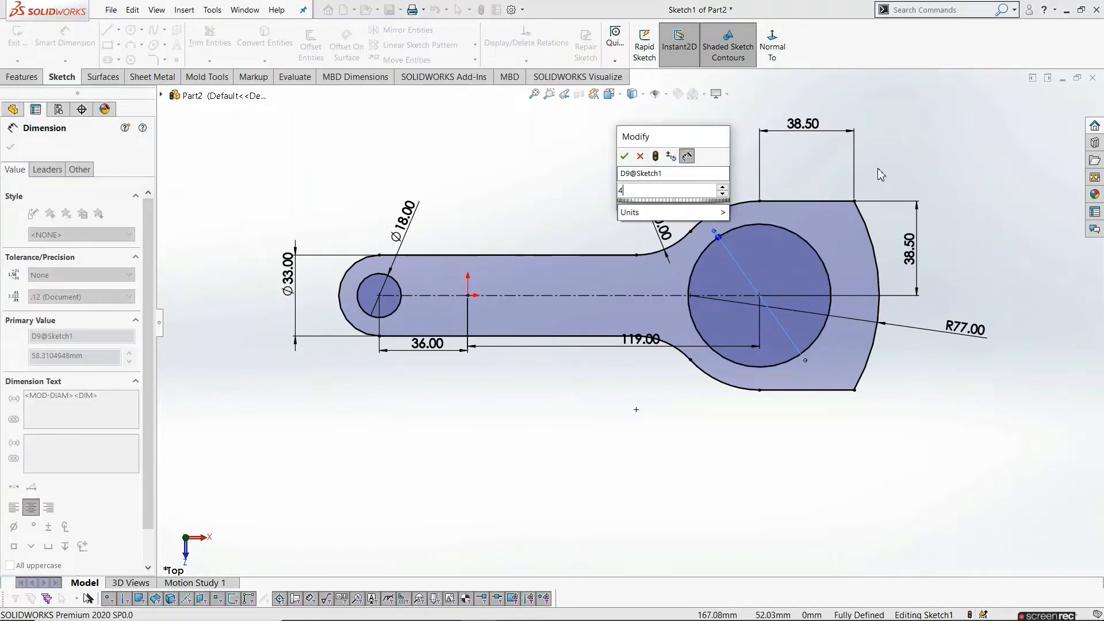
{"action": "type", "text": "8"}
{"action": "key", "text": "Return"}
{"action": "key", "text": "Escape"}
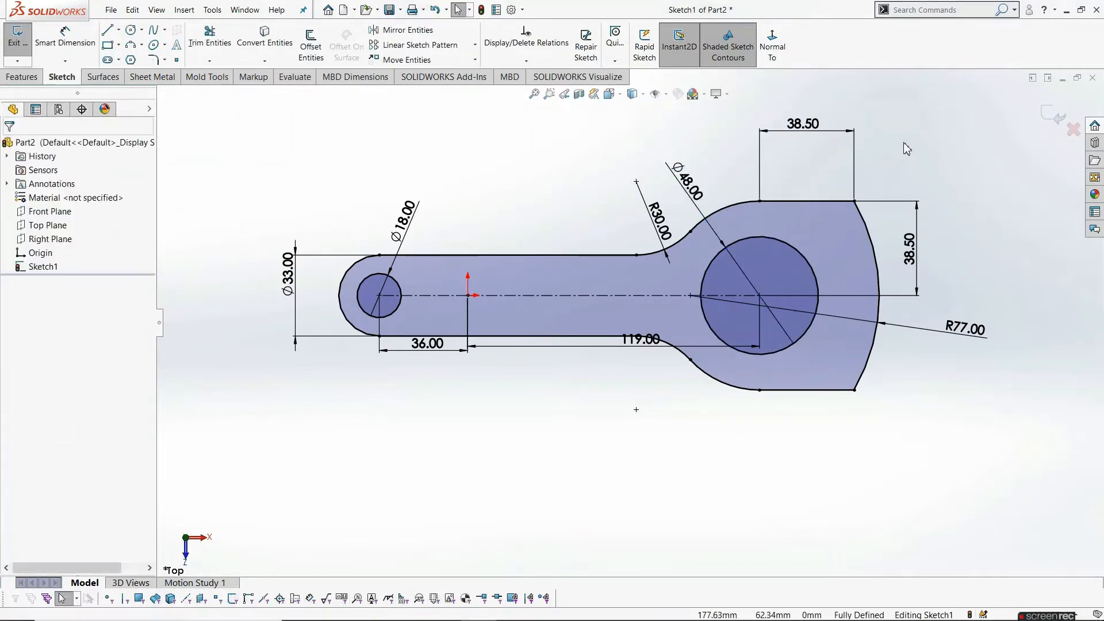
{"action": "key", "text": "f"}
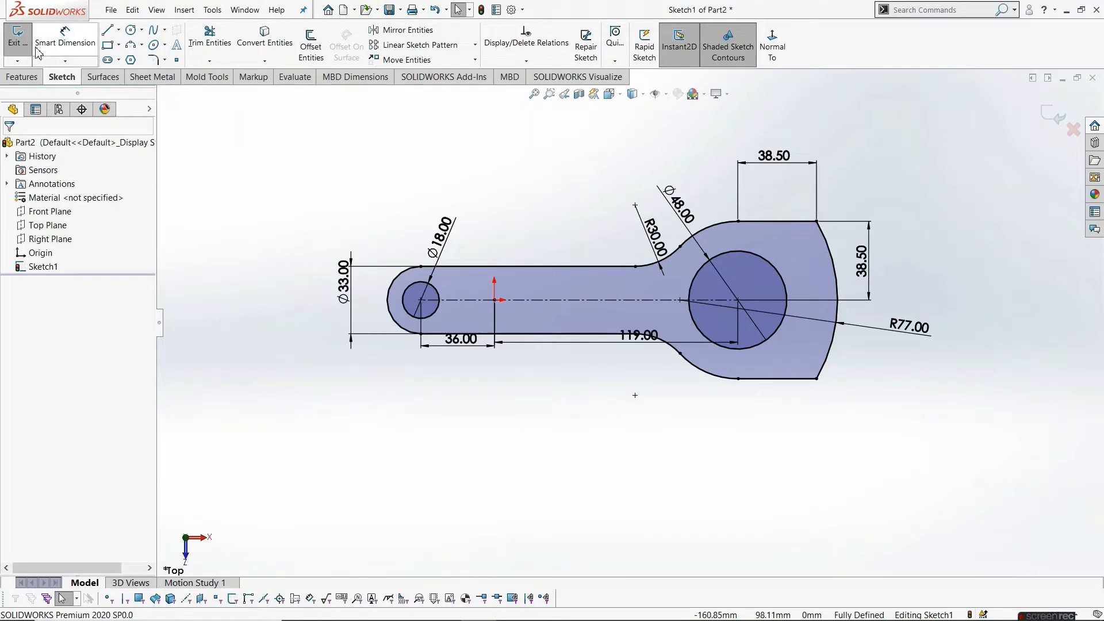
{"action": "left_click", "coordinate": [18, 38]}
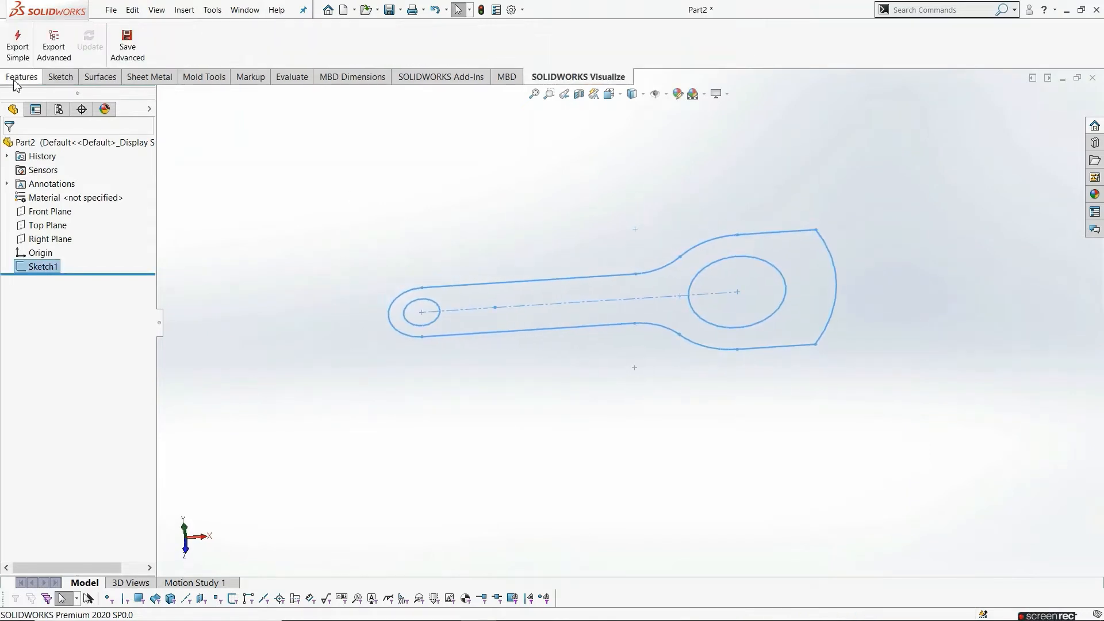
Extrude the connecting-rod profile 20 mm in total with the Mid Plane end condition
{"action": "left_click", "coordinate": [21, 79]}
{"action": "left_click", "coordinate": [23, 42]}
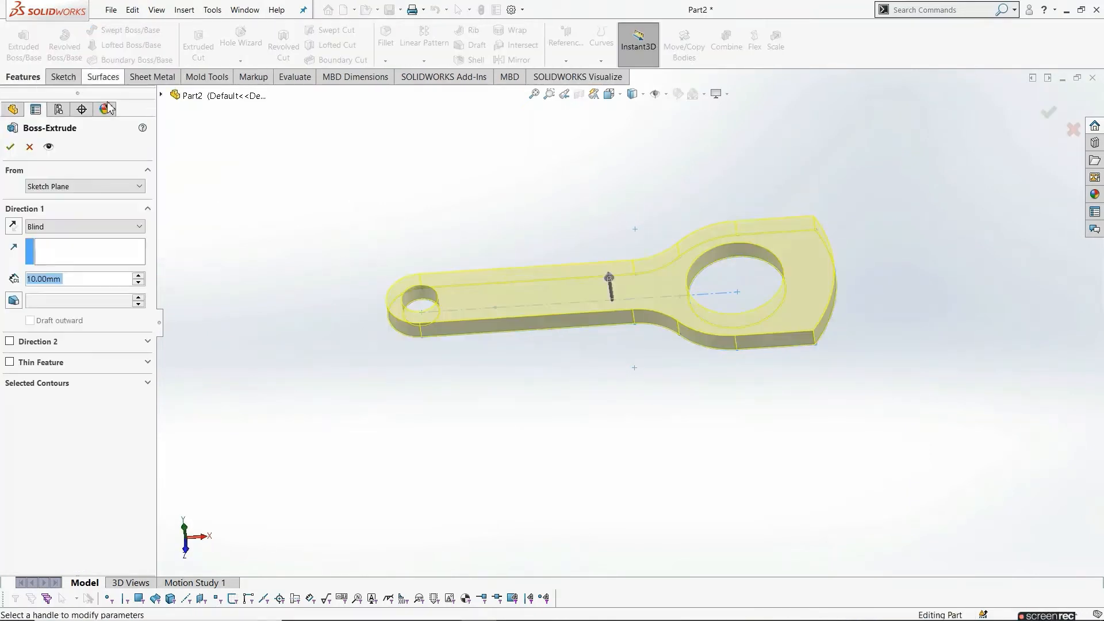
{"action": "left_click", "coordinate": [34, 227]}
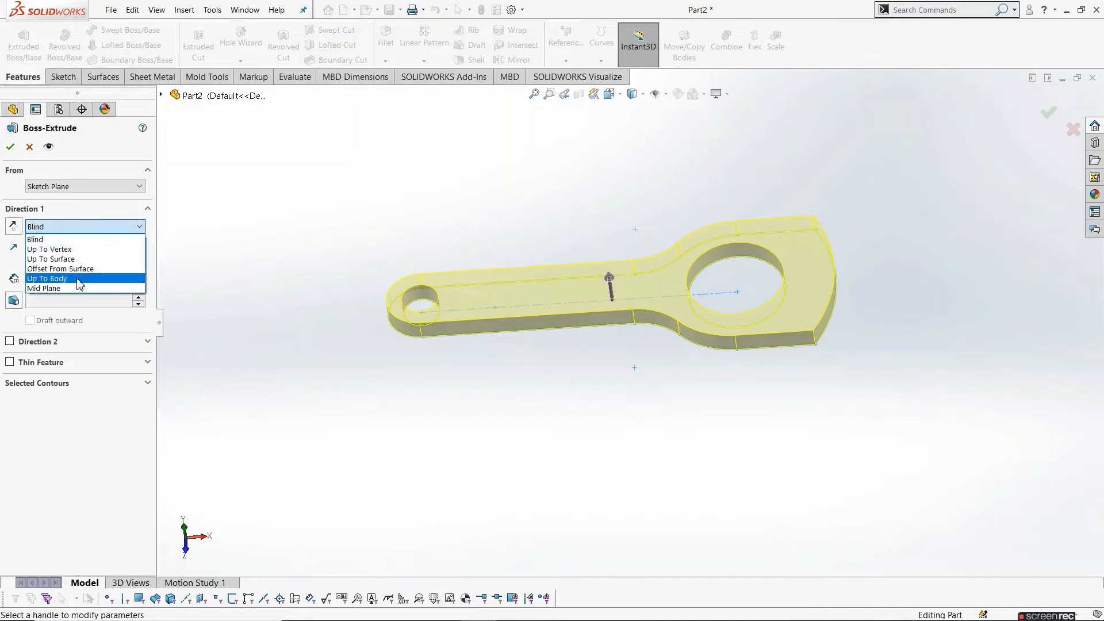
{"action": "left_click", "coordinate": [46, 286]}
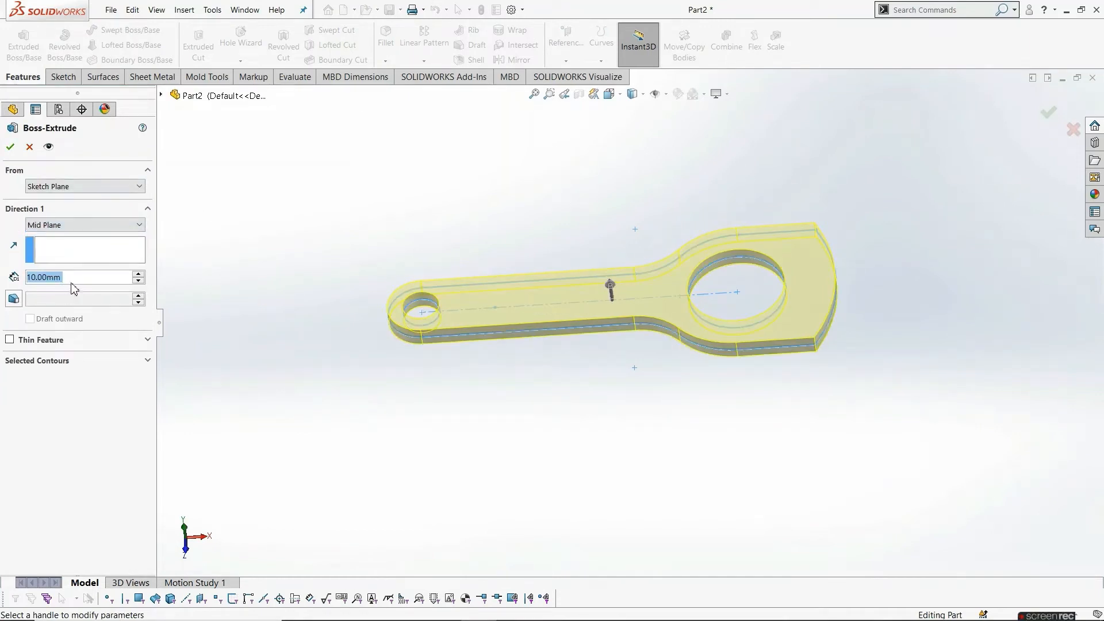
{"action": "type", "text": "20"}
{"action": "key", "text": "Return"}
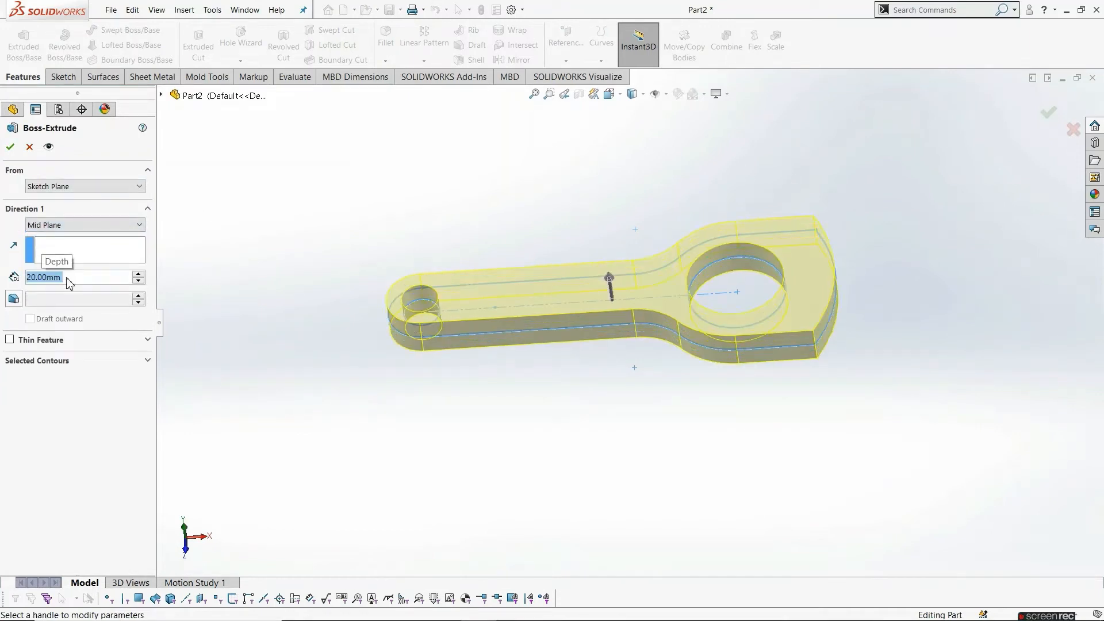
{"action": "left_click", "coordinate": [10, 145]}
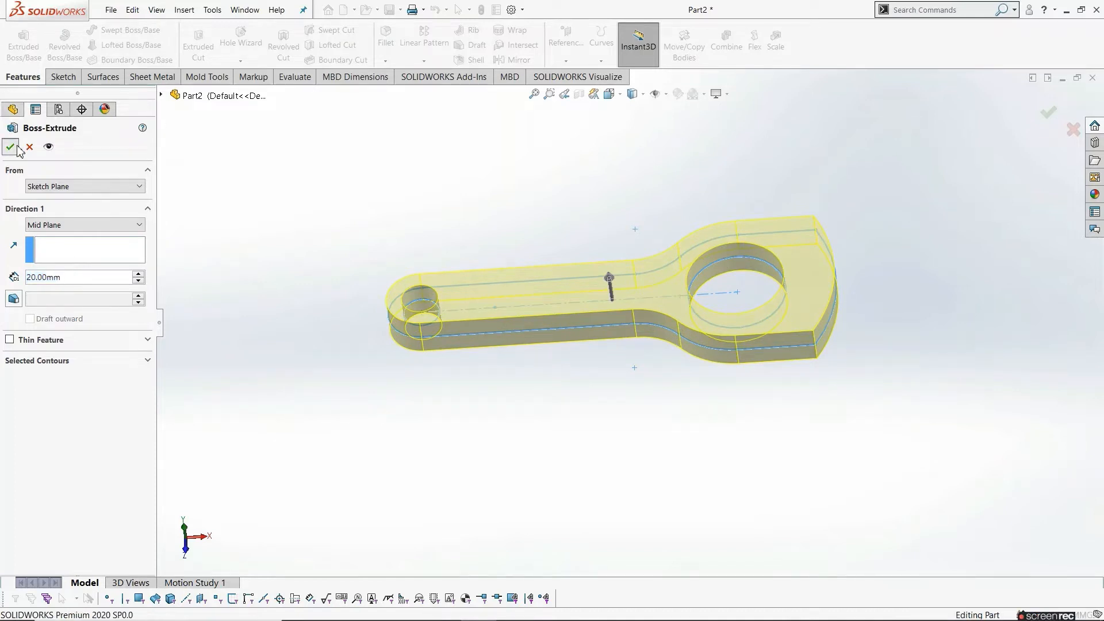
Start a sketch on the rod's upper flat face and draw a circle centred on the narrow-end hole, reaching the outer arc
{"action": "middle_click_drag", "start_coordinate": [585, 447], "coordinate": [528, 470]}
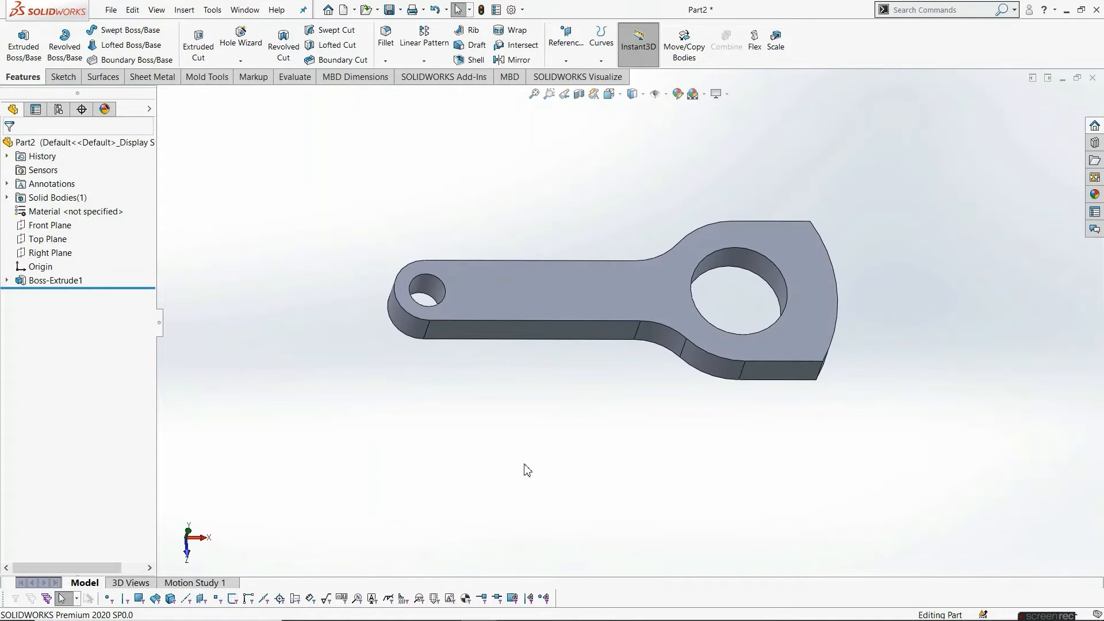
{"action": "left_click", "coordinate": [497, 303]}
{"action": "left_click", "coordinate": [538, 259]}
{"action": "left_click", "coordinate": [517, 397]}
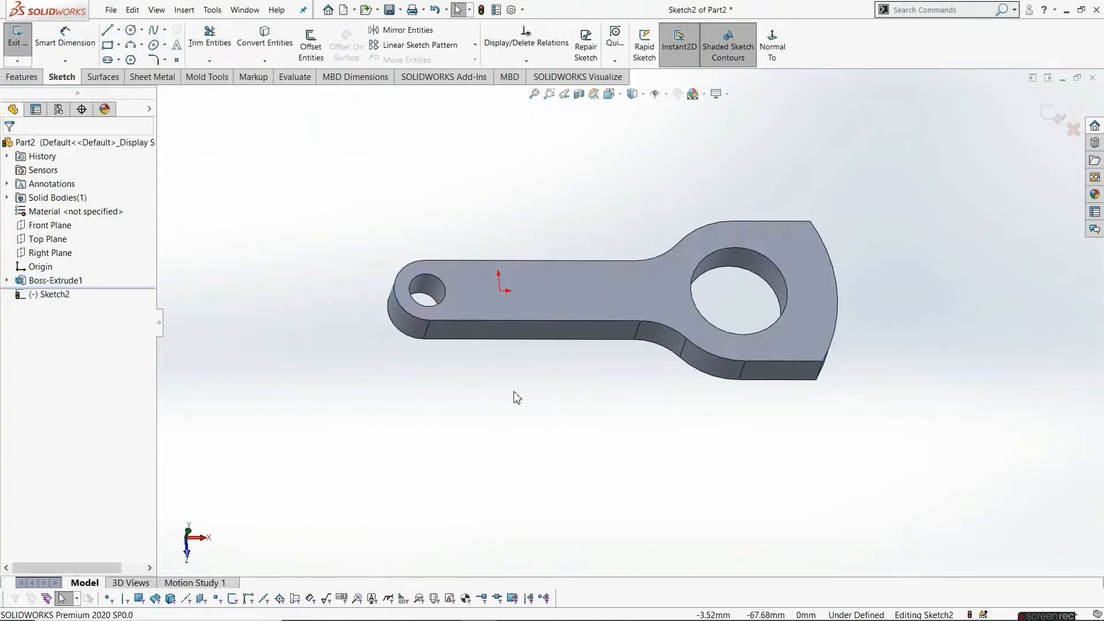
{"action": "left_click", "coordinate": [769, 51]}
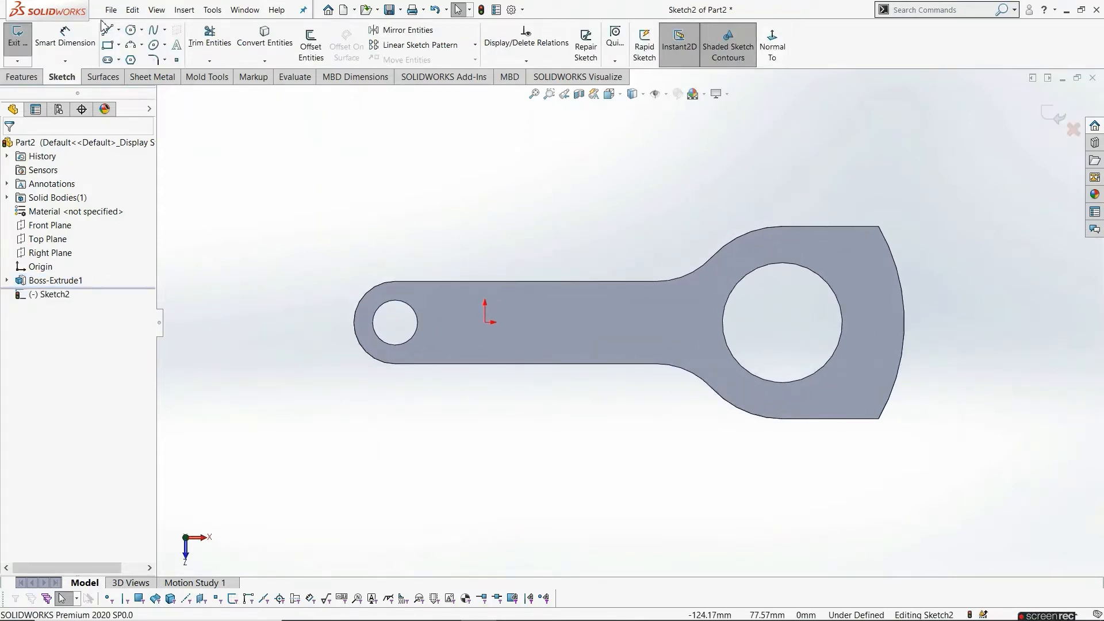
{"action": "left_click", "coordinate": [131, 30]}
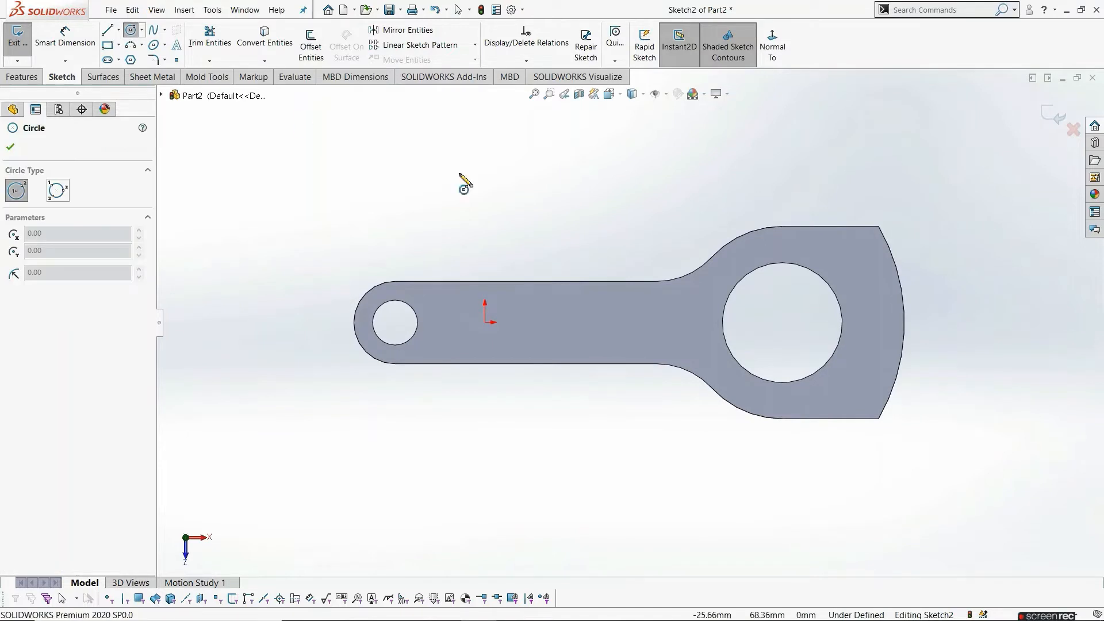
{"action": "left_click", "coordinate": [395, 323]}
{"action": "left_click", "coordinate": [419, 291]}
{"action": "key", "text": "Escape"}
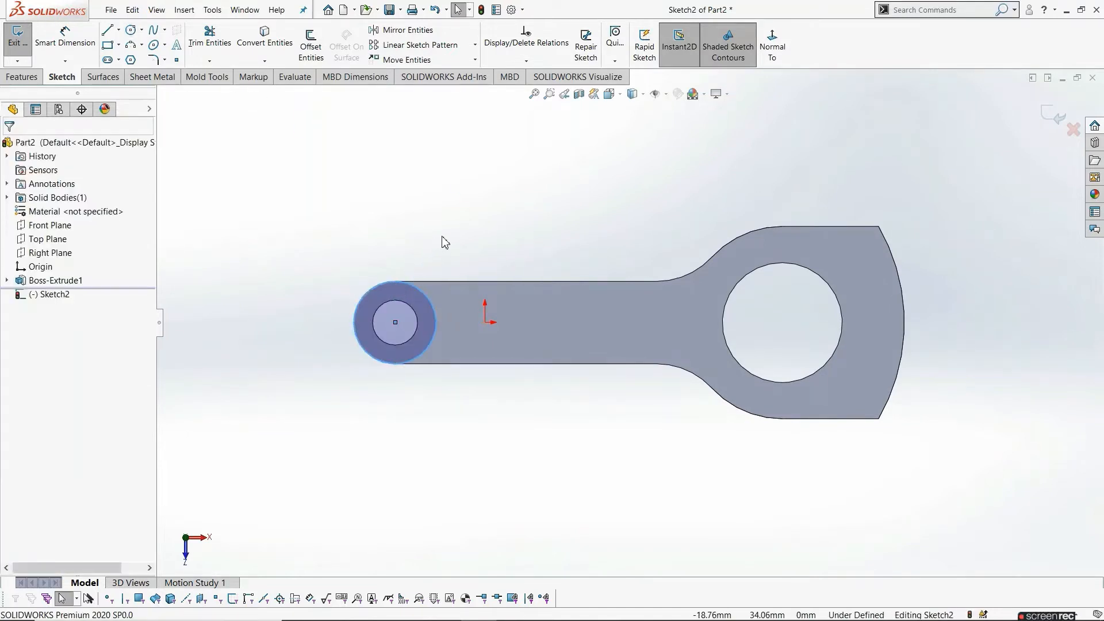
Shrink the narrow-end circle to about 29 mm diameter and make it coradial with the rod's rounded outer edge
{"action": "mouse_move", "coordinate": [424, 289]}
{"action": "left_mouse_down"}
{"action": "mouse_move", "coordinate": [412, 303]}
{"action": "mouse_move", "coordinate": [414, 294]}
{"action": "left_mouse_up"}
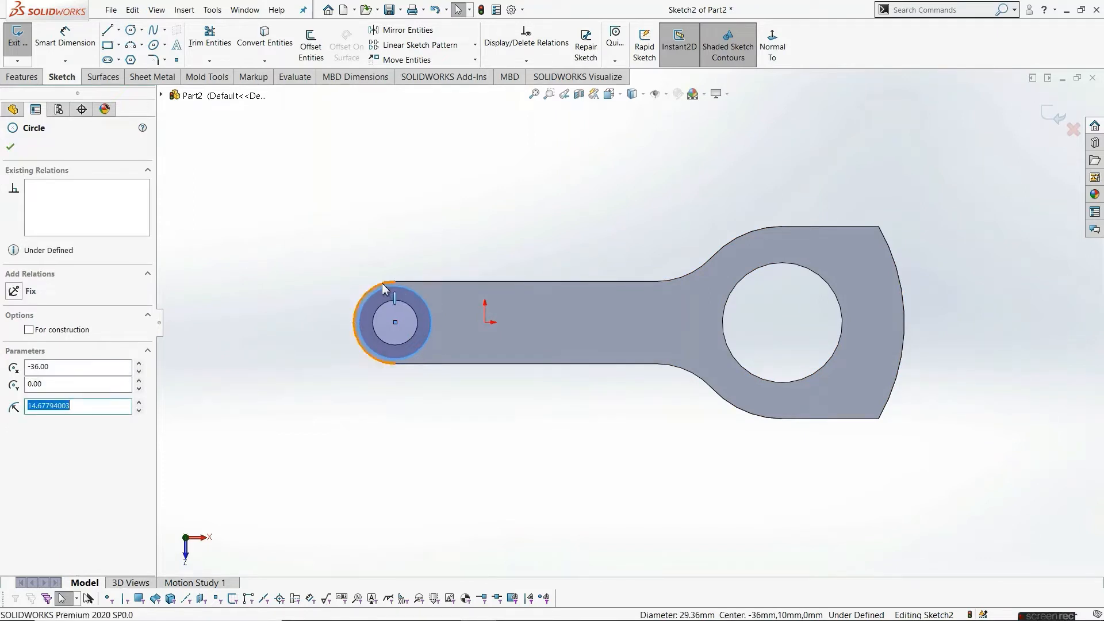
{"action": "left_click", "coordinate": [385, 288], "text": "ctrl"}
{"action": "left_click", "coordinate": [14, 349]}
{"action": "left_click", "coordinate": [303, 234]}
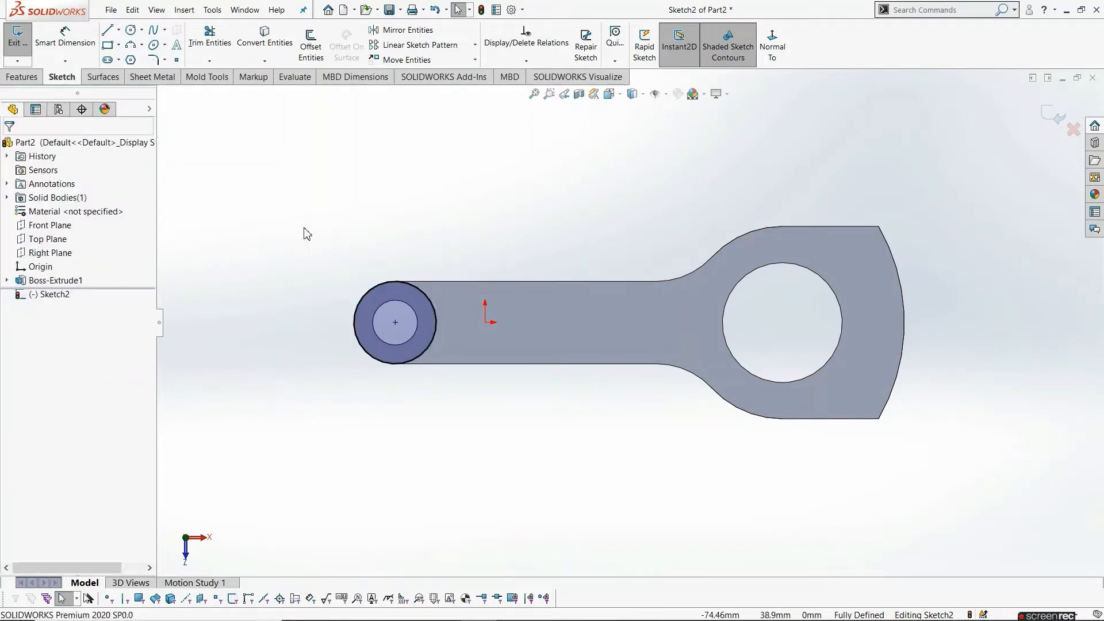
Convert the edges of the narrow-end and wide-end holes into sketch circles
{"action": "scroll", "coordinate": [616, 234], "scroll_direction": "up", "scroll_amount": 2}
{"action": "scroll", "coordinate": [569, 253], "scroll_direction": "down", "scroll_amount": 1}
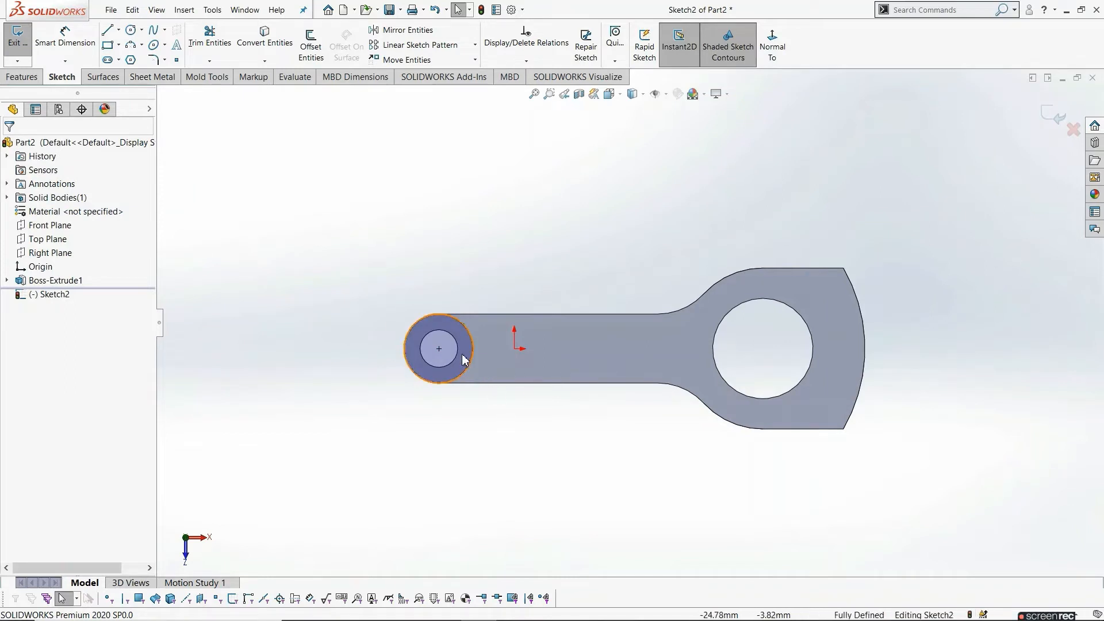
{"action": "left_click", "coordinate": [407, 336]}
{"action": "left_click", "coordinate": [278, 49]}
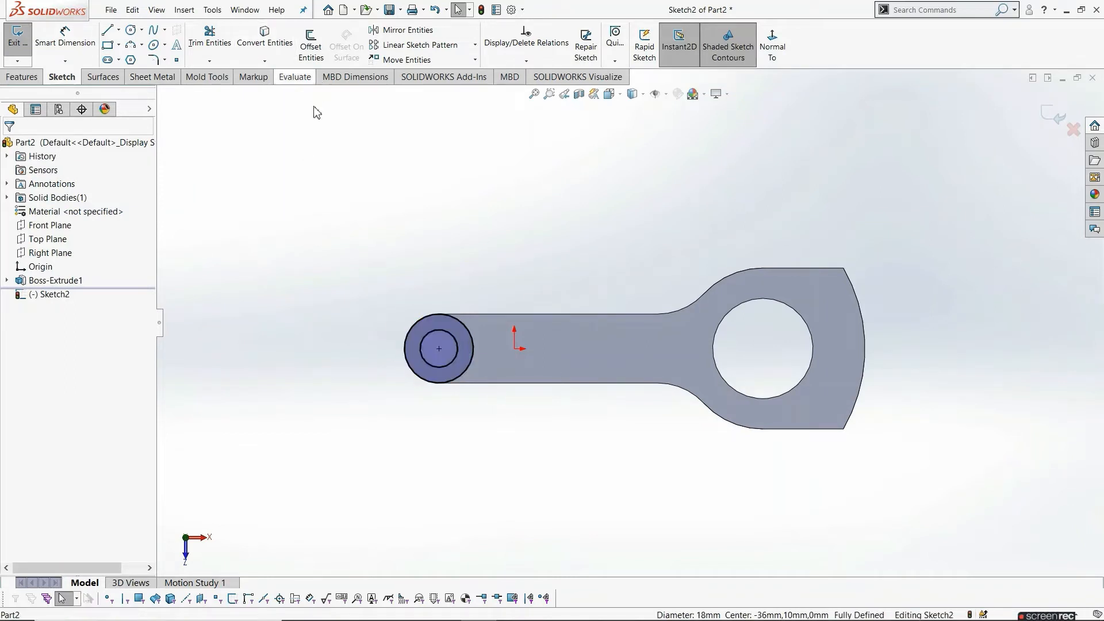
{"action": "scroll", "coordinate": [817, 320], "scroll_direction": "down", "scroll_amount": 2}
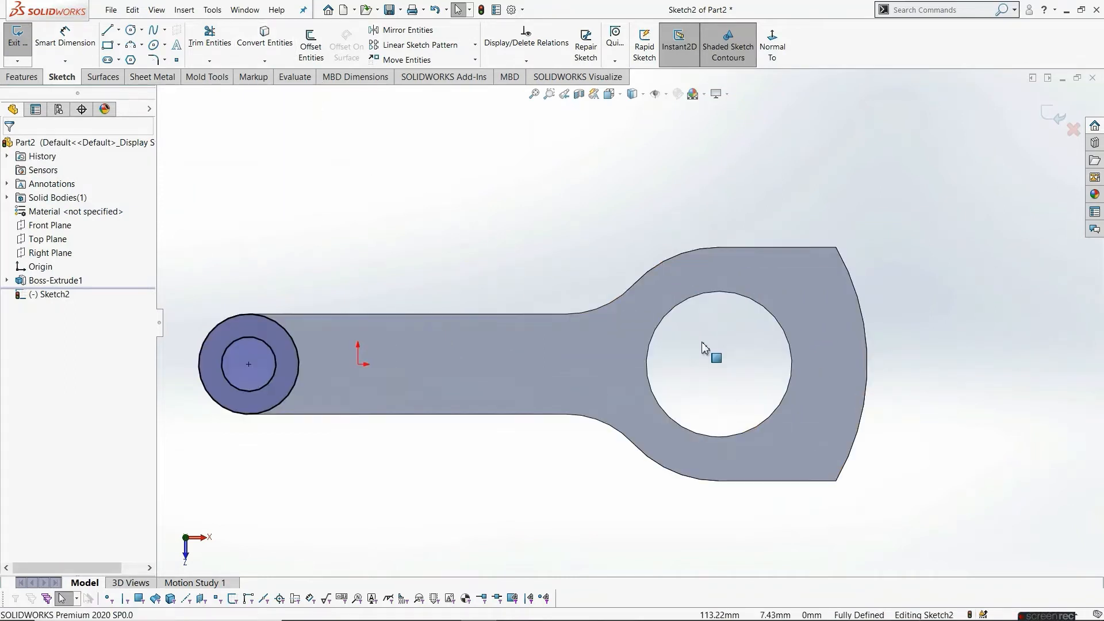
{"action": "left_click", "coordinate": [716, 300]}
{"action": "left_click", "coordinate": [262, 41]}
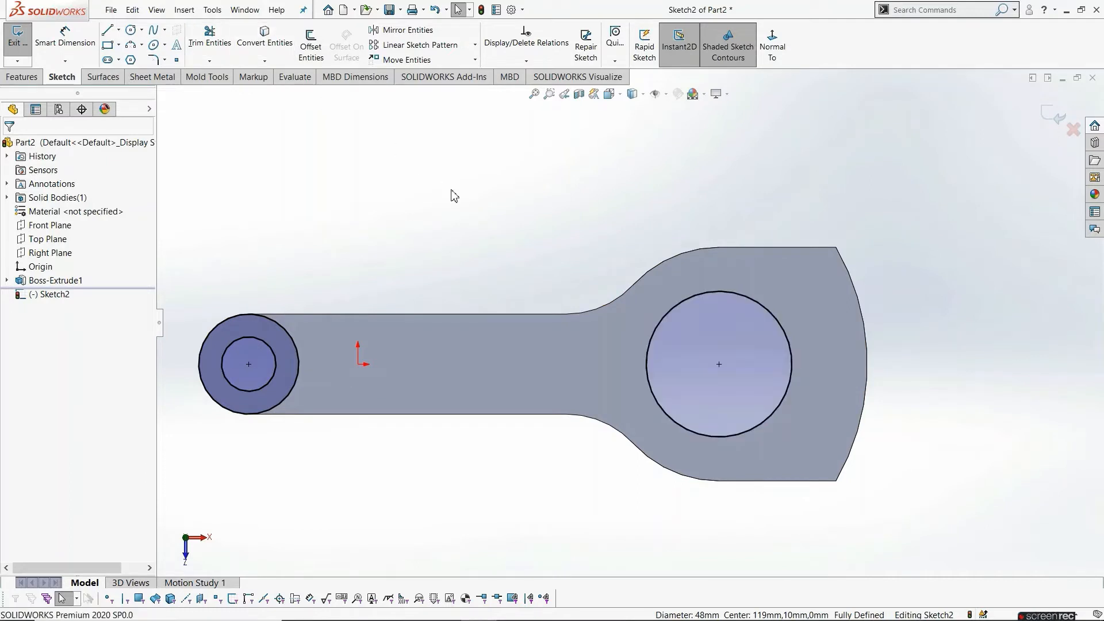
Sketch a circle of about 63 mm diameter concentric with the wide-end hole
{"action": "left_click", "coordinate": [130, 30]}
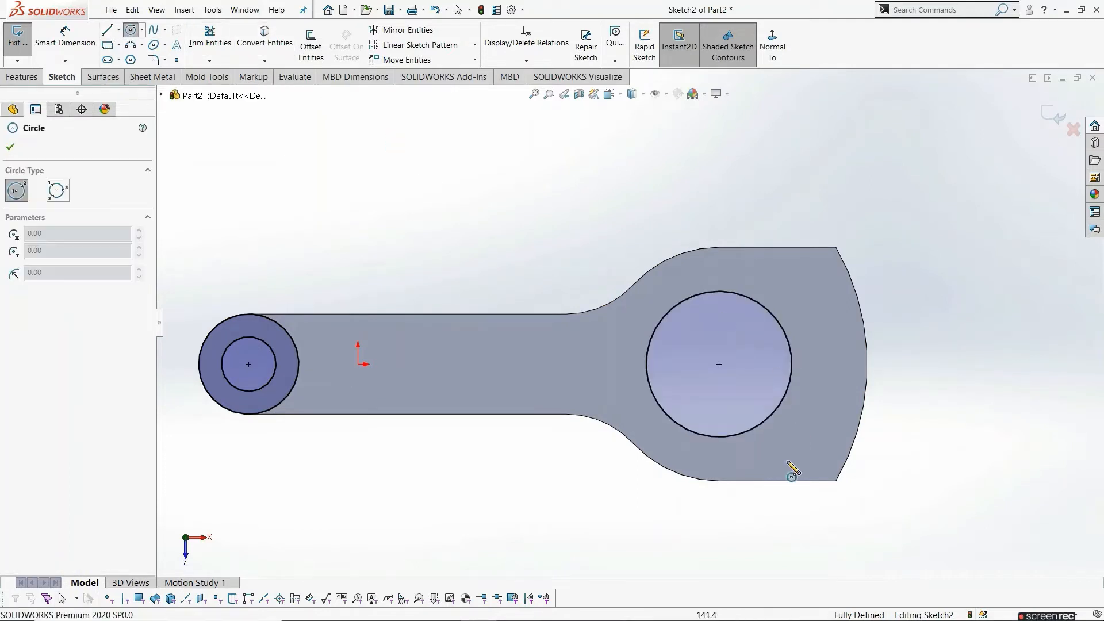
{"action": "left_click", "coordinate": [719, 364]}
{"action": "left_click", "coordinate": [800, 310]}
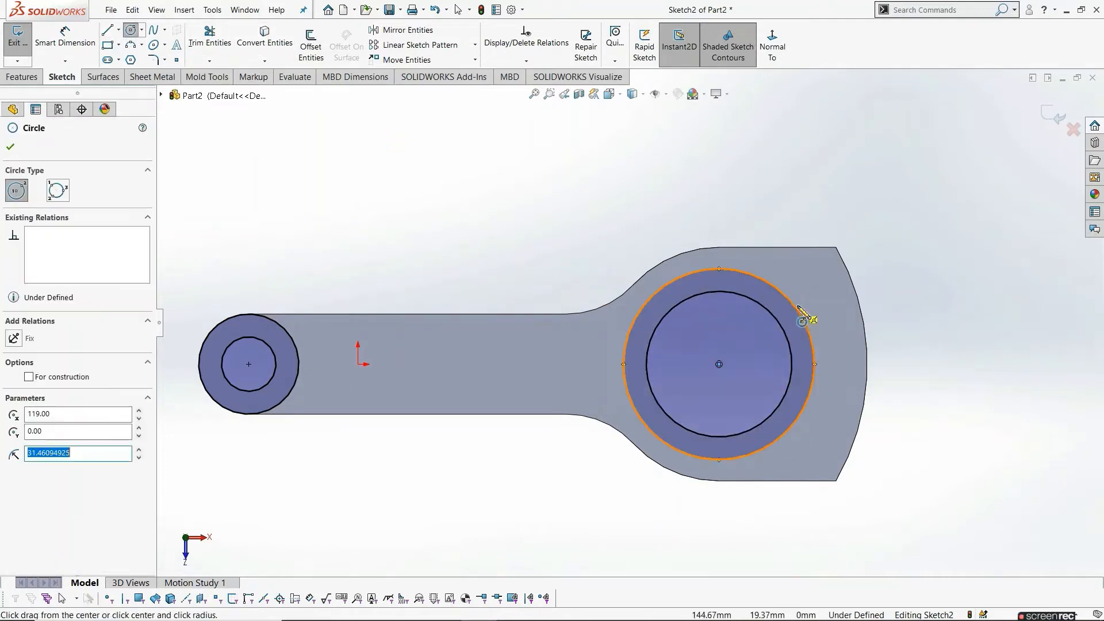
{"action": "key", "text": "Escape"}
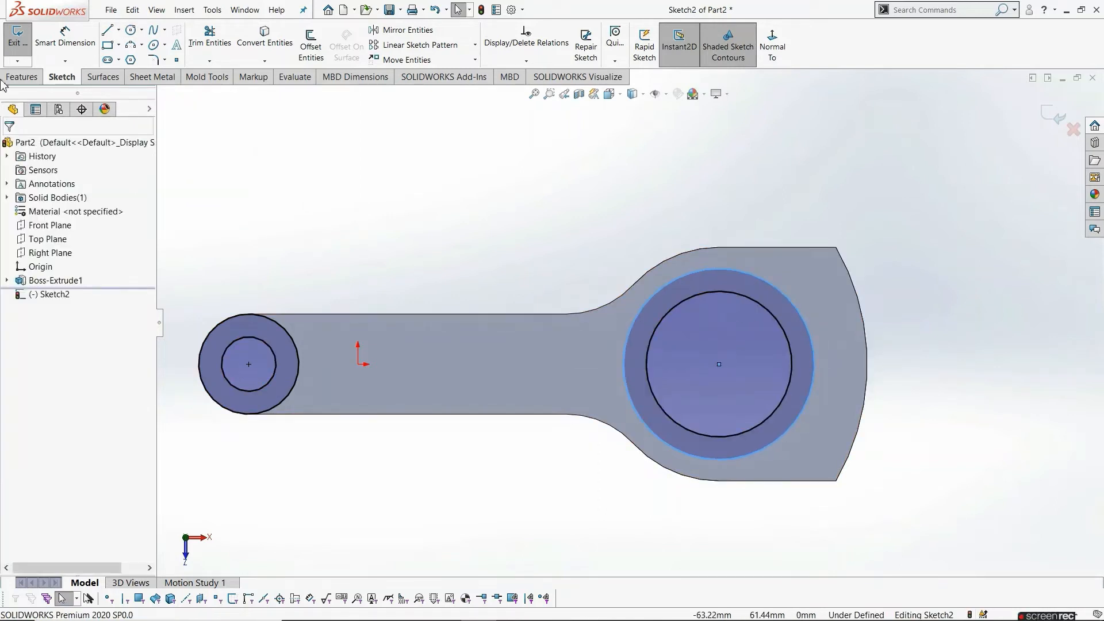
Dimension the diameter of the outer circle around the wide-end hole as 65 mm
{"action": "left_click", "coordinate": [65, 35]}
{"action": "left_click", "coordinate": [806, 327]}
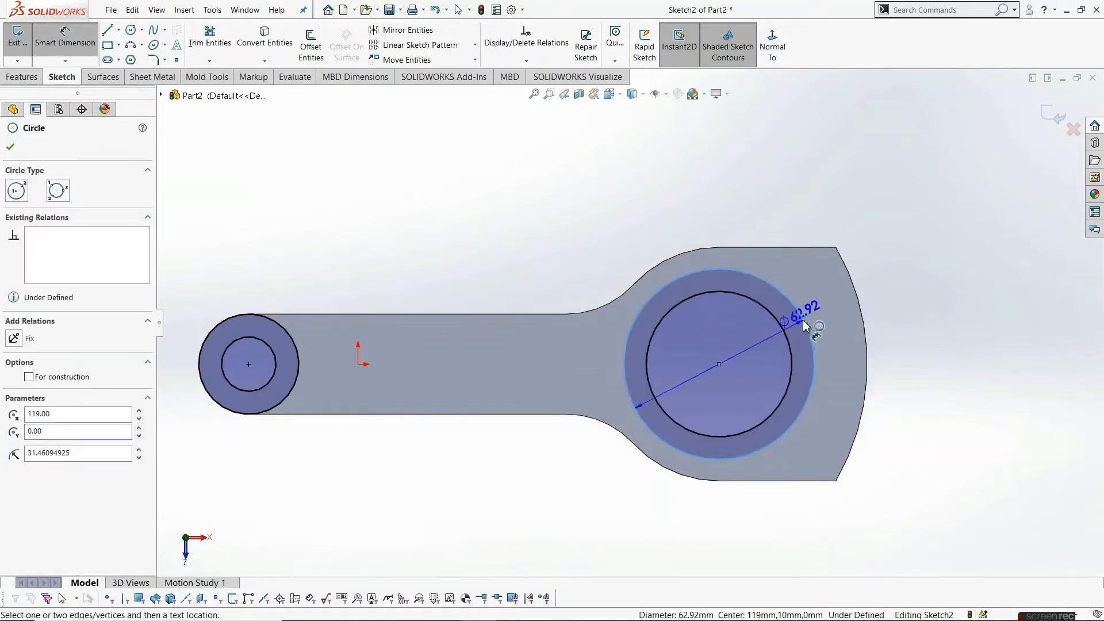
{"action": "left_click", "coordinate": [869, 239]}
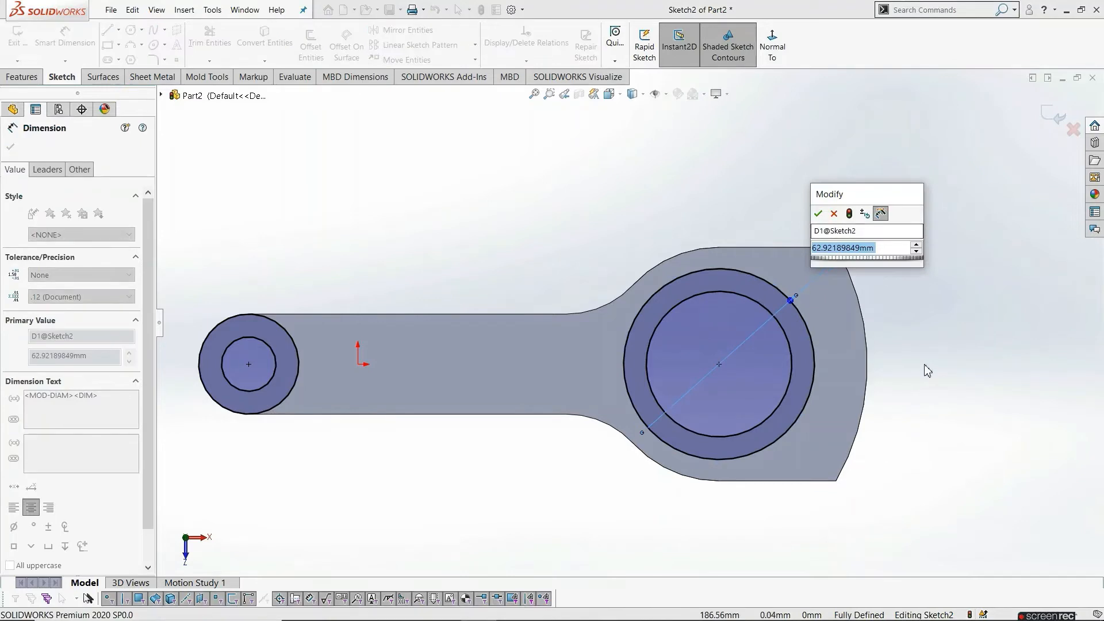
{"action": "type", "text": "65"}
{"action": "key", "text": "Return"}
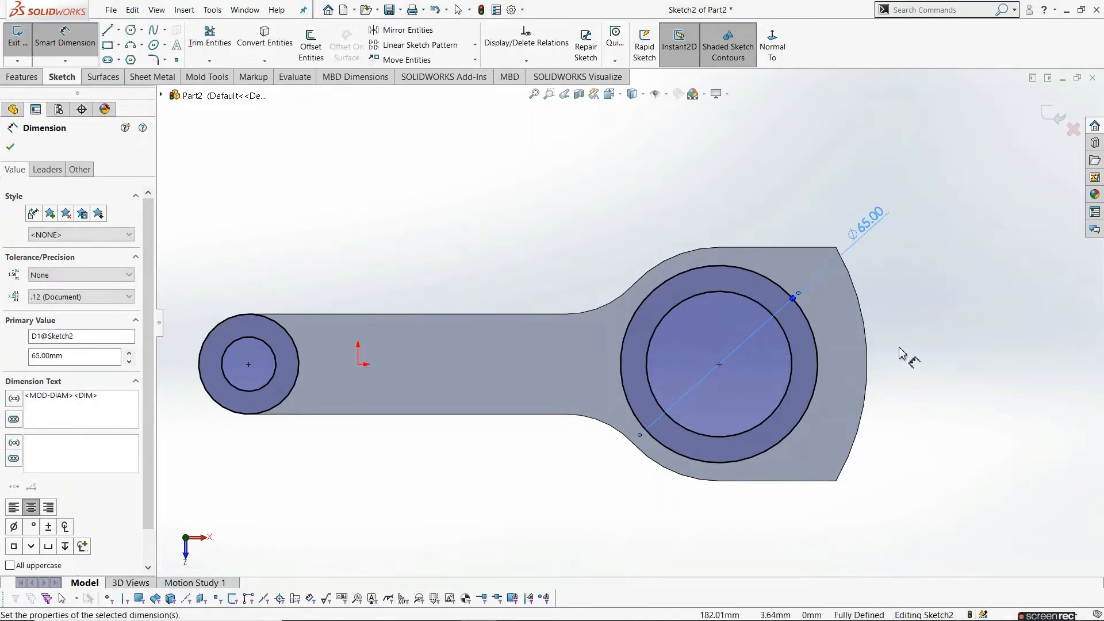
{"action": "key", "text": "Escape"}
Exit the sketch and extrude the two rings around the holes 1 mm upward, merged with the rod body
{"action": "scroll", "coordinate": [510, 298], "scroll_direction": "up", "scroll_amount": 3}
{"action": "middle_click_drag", "start_coordinate": [521, 298], "coordinate": [541, 253]}
{"action": "scroll", "coordinate": [541, 257], "scroll_direction": "down", "scroll_amount": 2}
{"action": "left_click", "coordinate": [17, 36]}
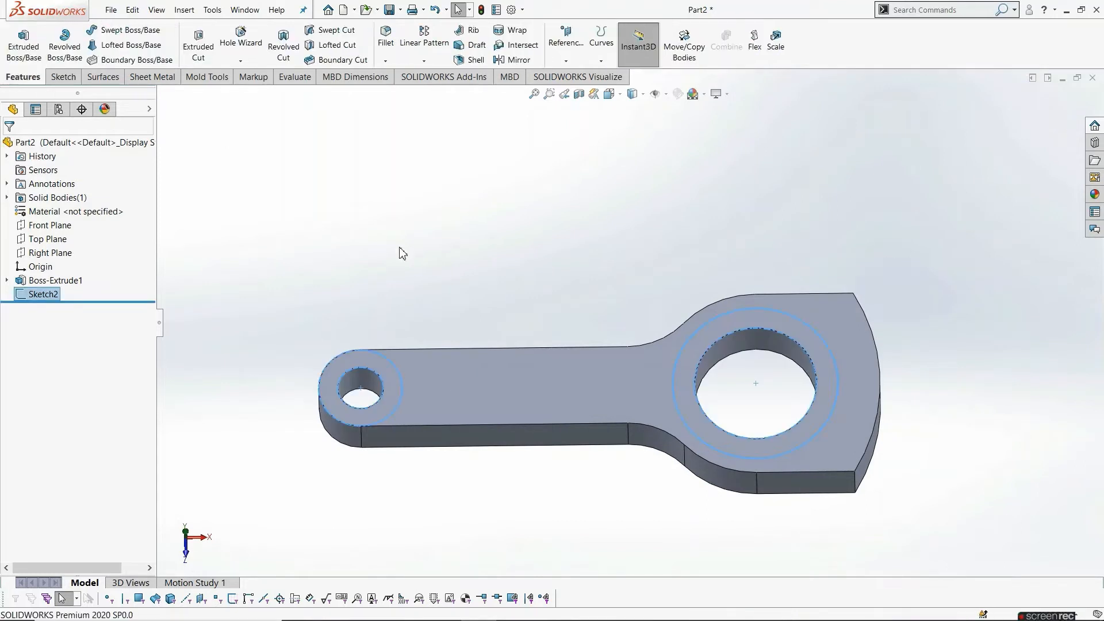
{"action": "middle_click_drag", "start_coordinate": [449, 263], "coordinate": [446, 235]}
{"action": "left_click", "coordinate": [23, 45]}
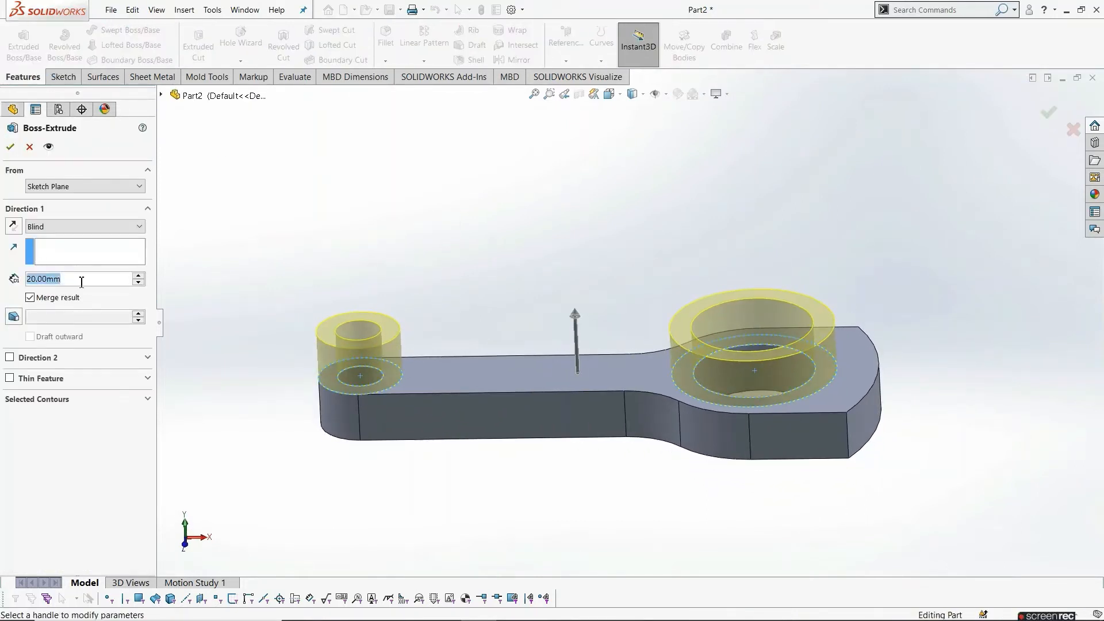
{"action": "type", "text": "1"}
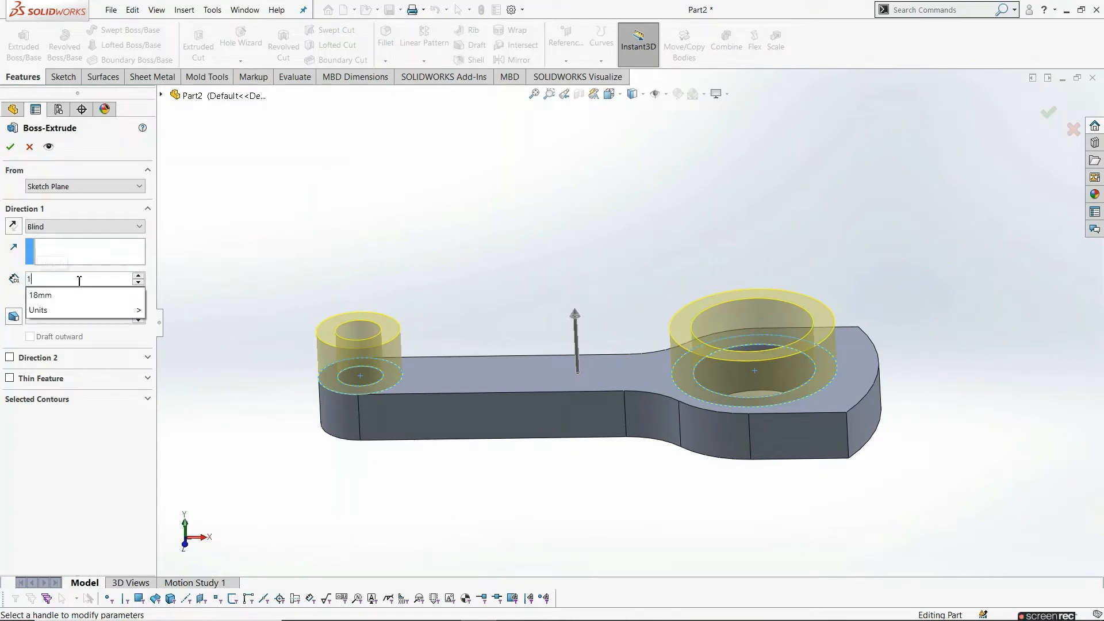
{"action": "key", "text": "Return"}
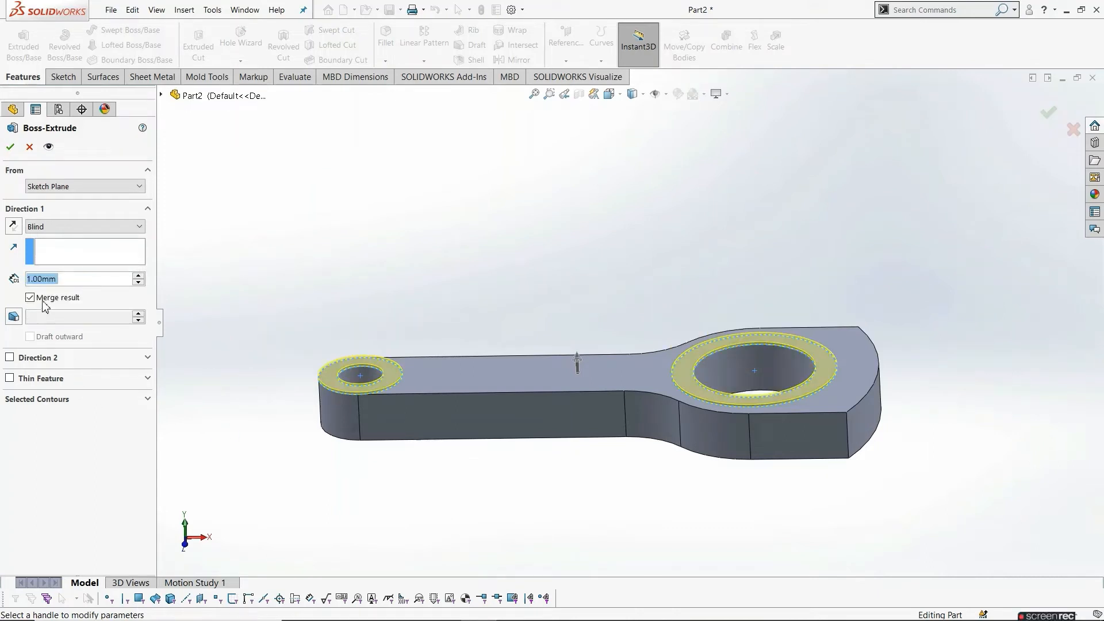
{"action": "left_click", "coordinate": [10, 146]}
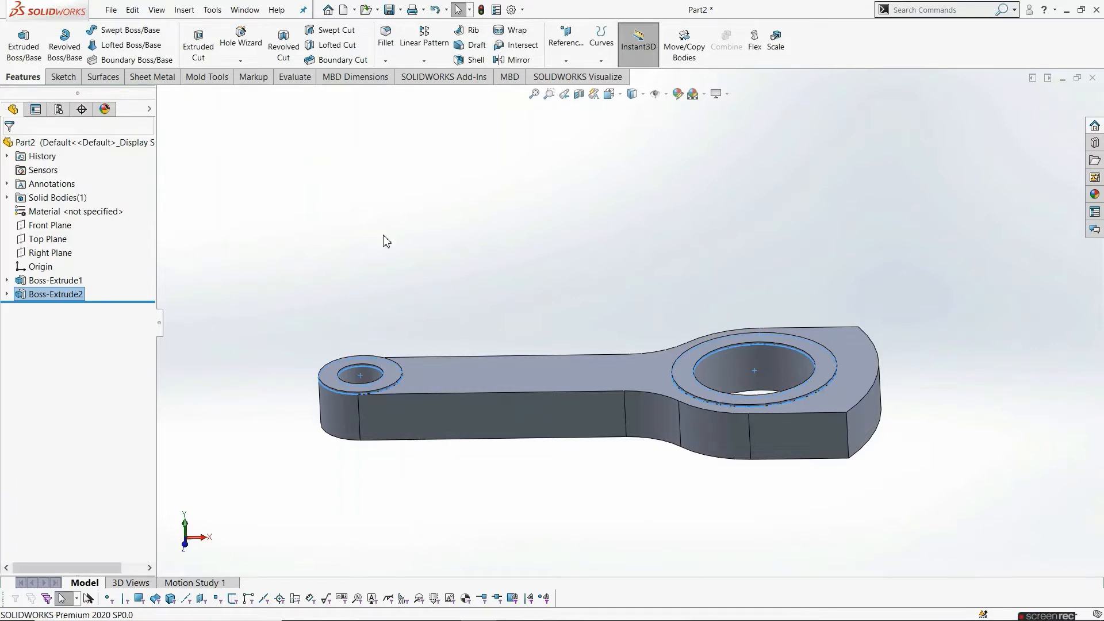
Mirror the raised-ring extrusion about the Top Plane onto the rod's opposite face
{"action": "middle_click_drag", "start_coordinate": [460, 265], "coordinate": [455, 251]}
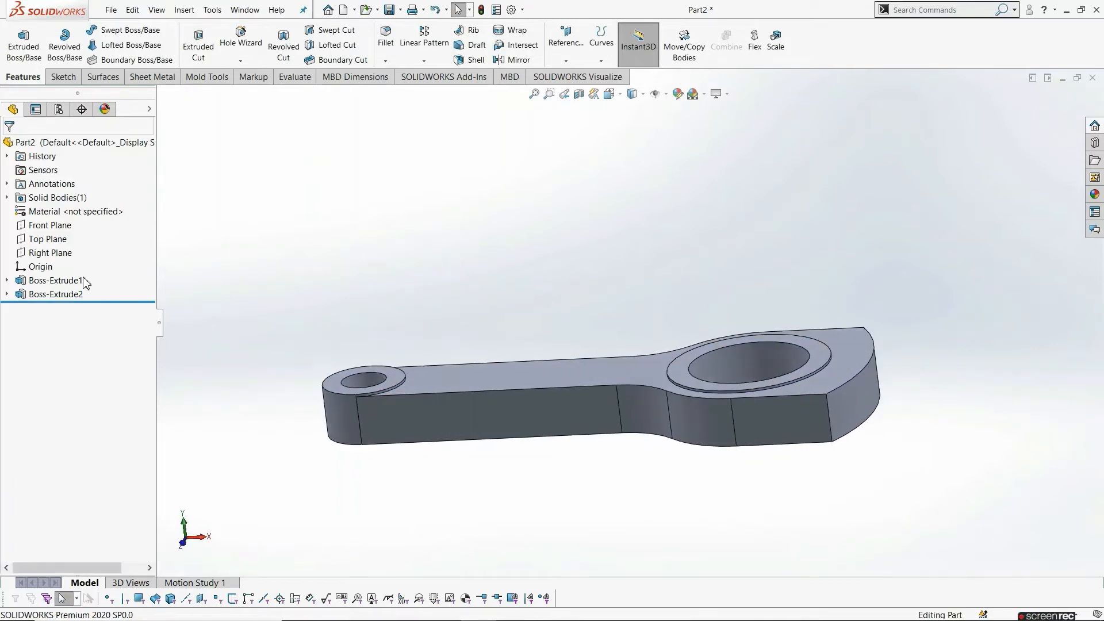
{"action": "left_click", "coordinate": [56, 294]}
{"action": "left_click", "coordinate": [518, 59]}
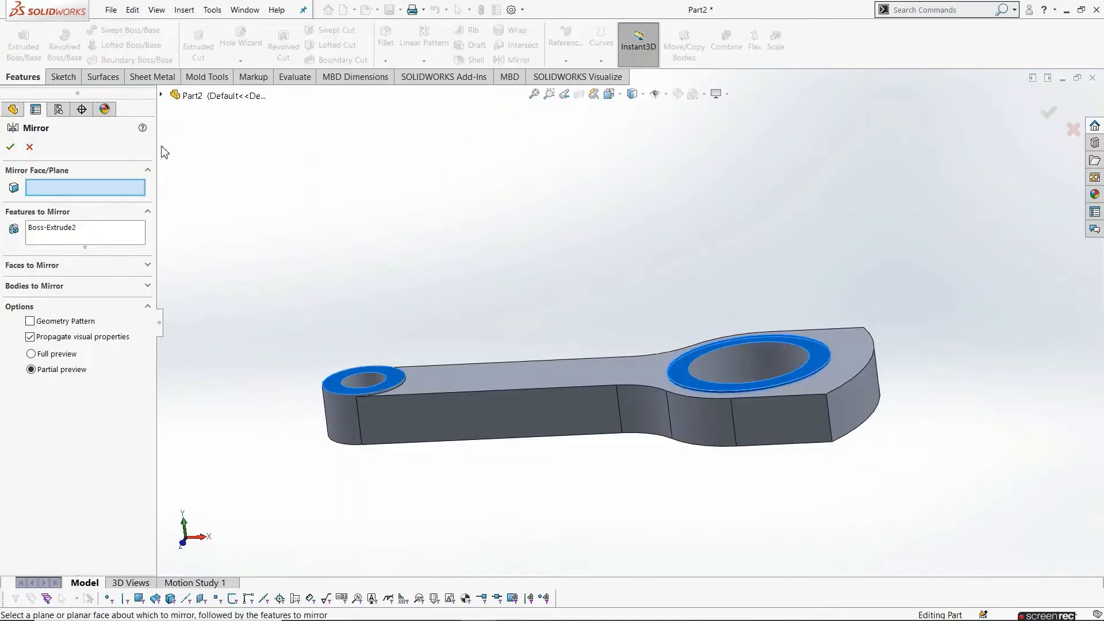
{"action": "left_click", "coordinate": [163, 96]}
{"action": "left_click", "coordinate": [214, 192]}
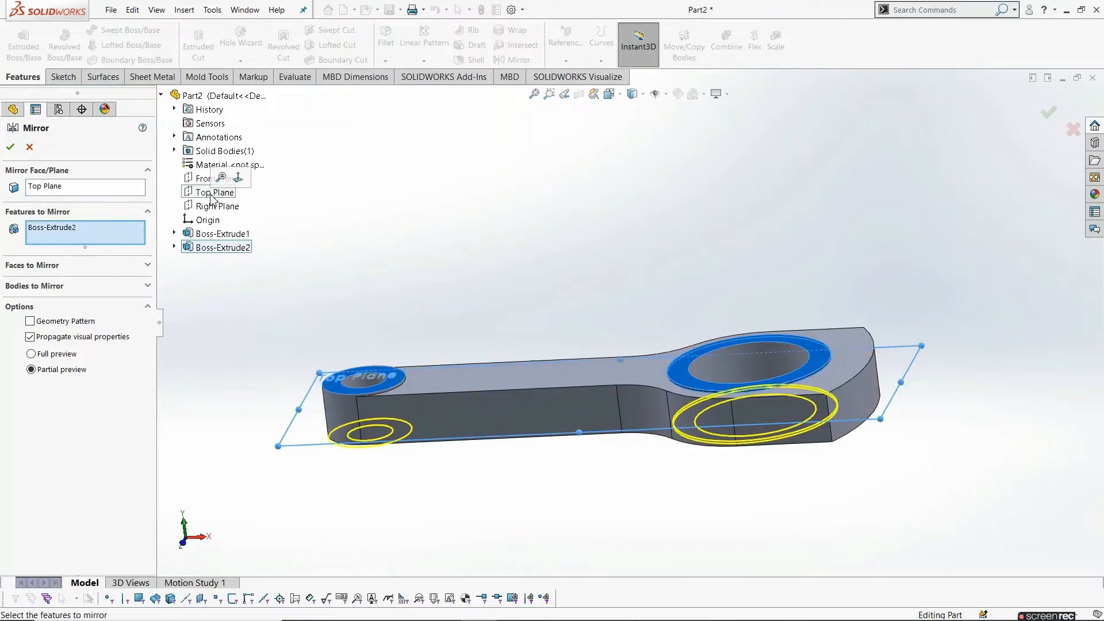
{"action": "left_click", "coordinate": [11, 147]}
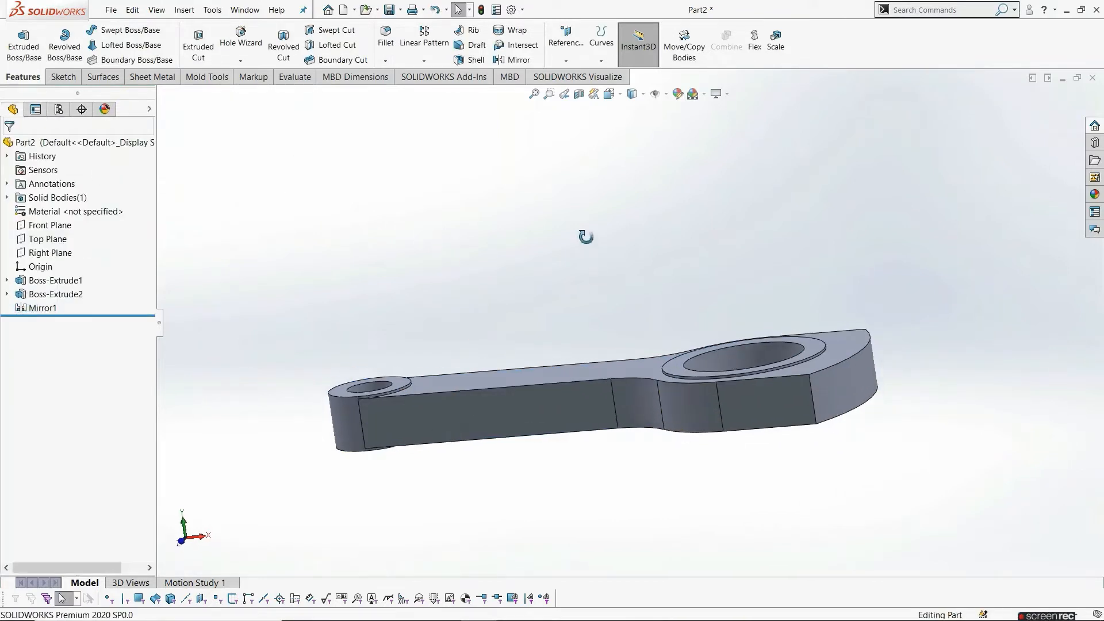
Sketch a horizontal straight slot on the shank's upper face, starting at the origin, about 60 mm between centres and 21 mm wide
{"action": "middle_click_drag", "start_coordinate": [582, 177], "coordinate": [624, 301]}
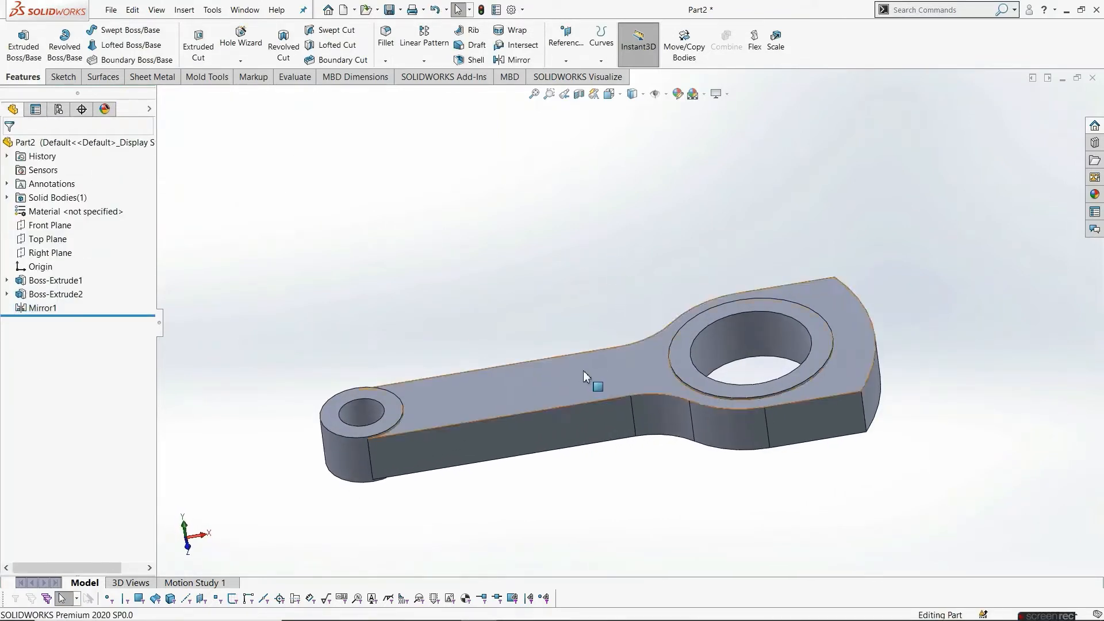
{"action": "mouse_move", "coordinate": [583, 370]}
{"action": "middle_mouse_down"}
{"action": "mouse_move", "coordinate": [572, 452]}
{"action": "mouse_move", "coordinate": [585, 516]}
{"action": "middle_mouse_up"}
{"action": "left_click", "coordinate": [514, 397]}
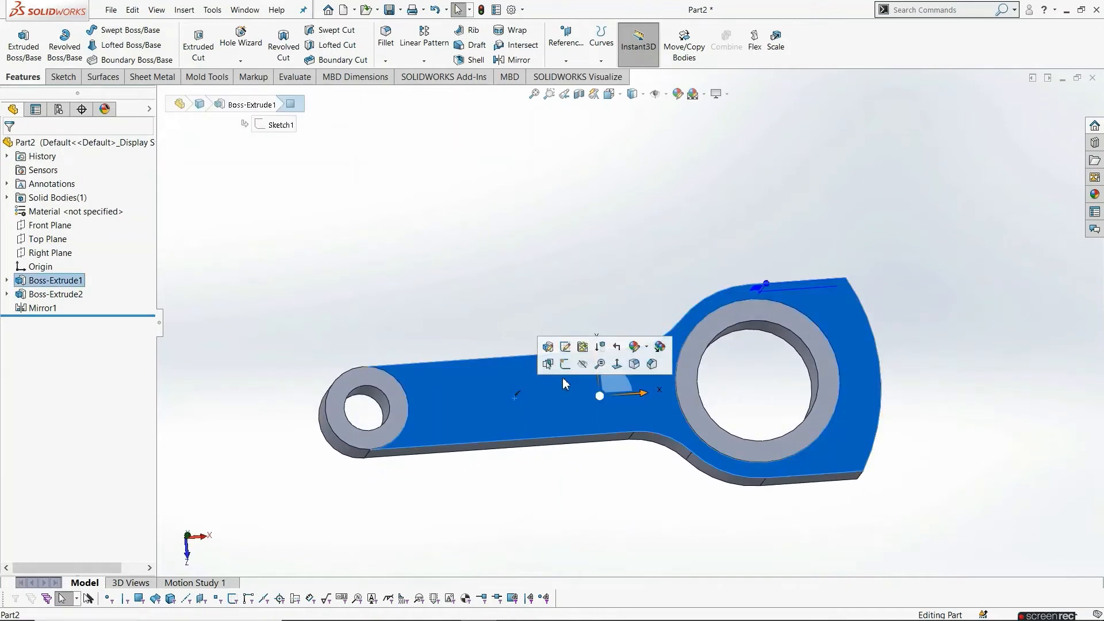
{"action": "left_click", "coordinate": [566, 368]}
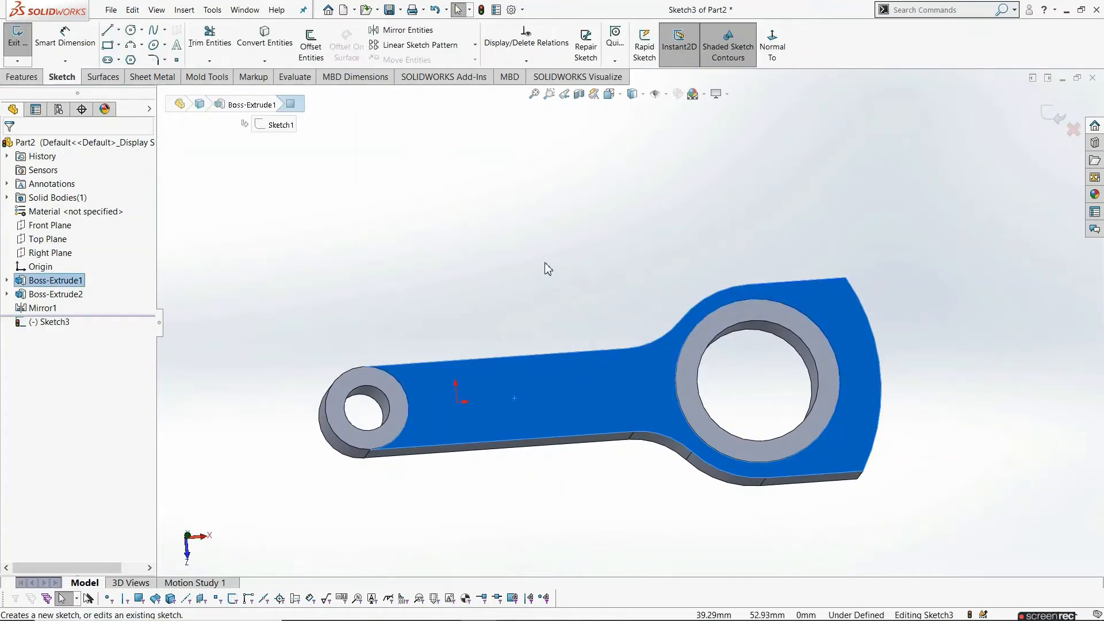
{"action": "left_click", "coordinate": [774, 49]}
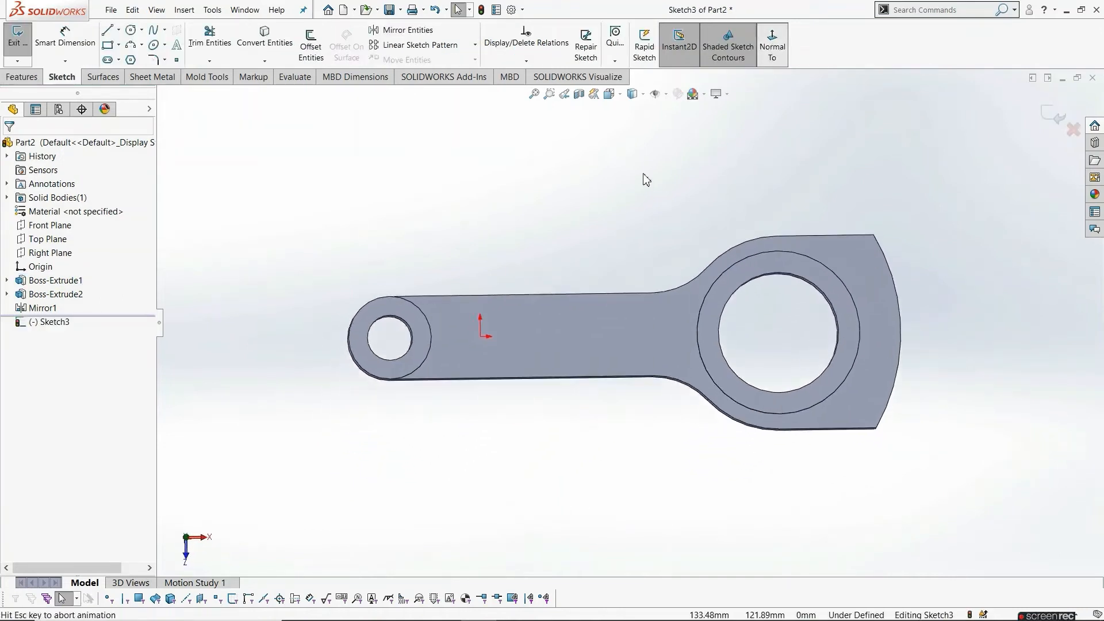
{"action": "left_click", "coordinate": [106, 62]}
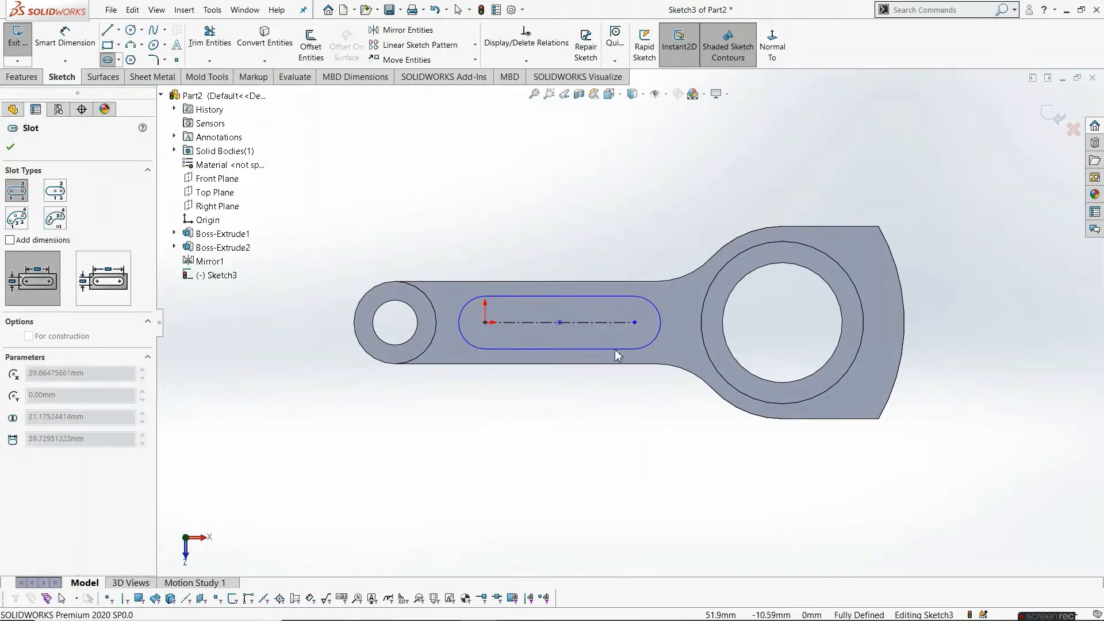
{"action": "left_click", "coordinate": [615, 350]}
{"action": "key", "text": "Escape"}
Dimension the slot's end arc with a radius of 9.9 mm
{"action": "left_click", "coordinate": [46, 45]}
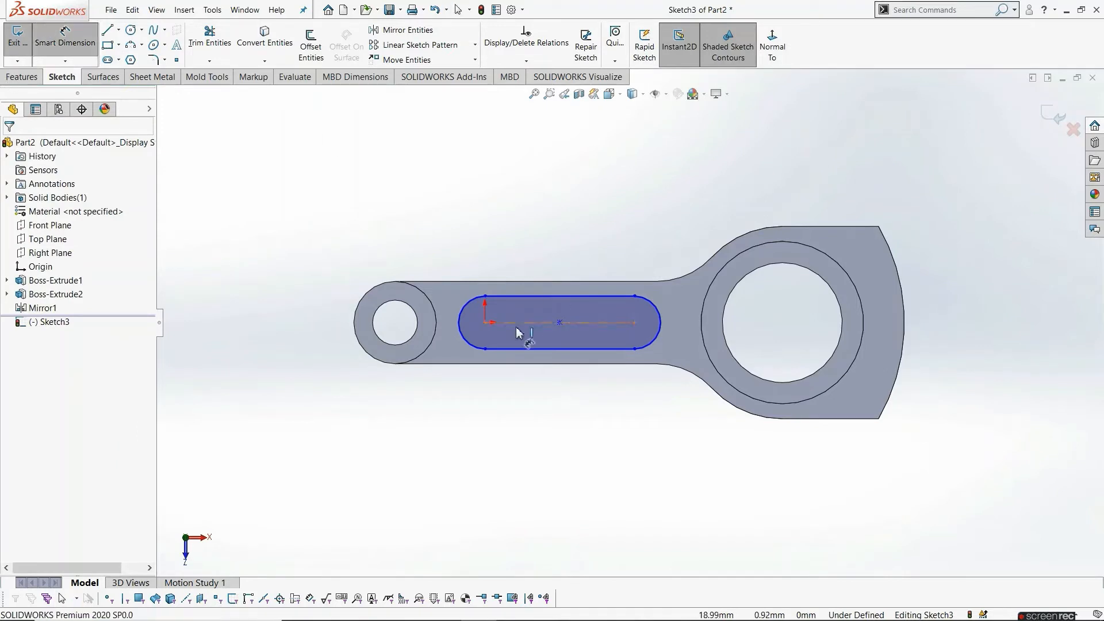
{"action": "left_click", "coordinate": [466, 318]}
{"action": "left_click", "coordinate": [426, 262]}
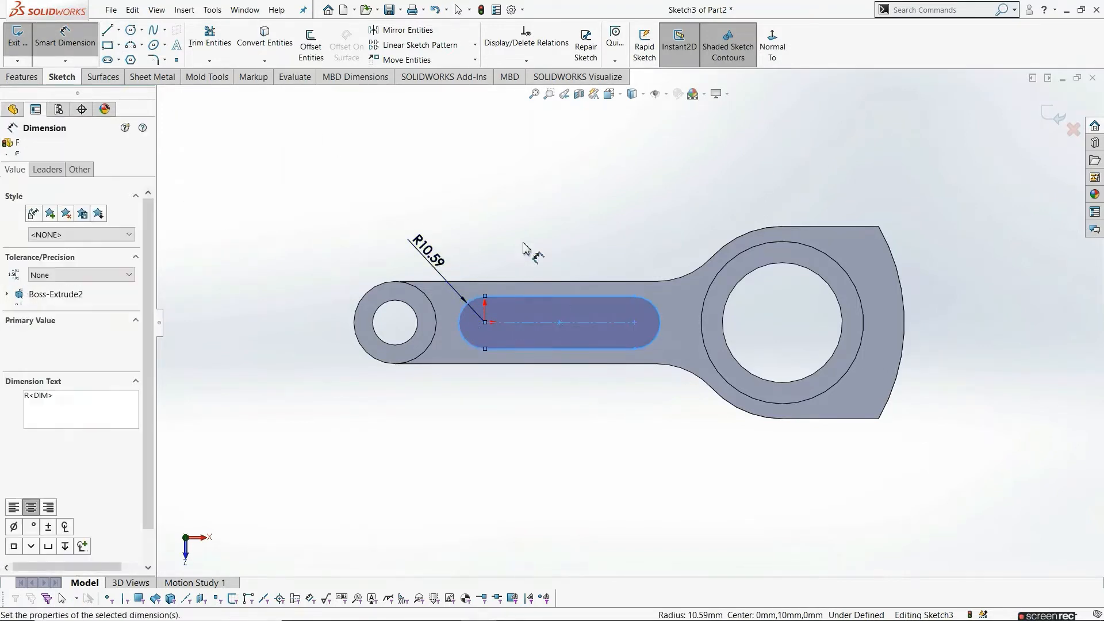
{"action": "type", "text": "9.9"}
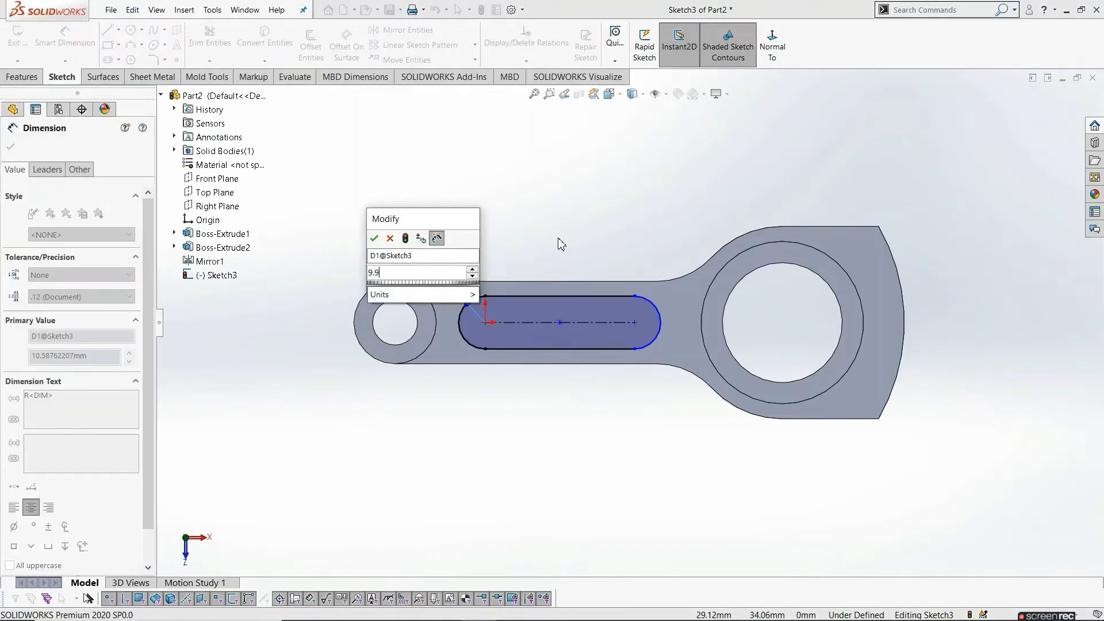
{"action": "key", "text": "Return"}
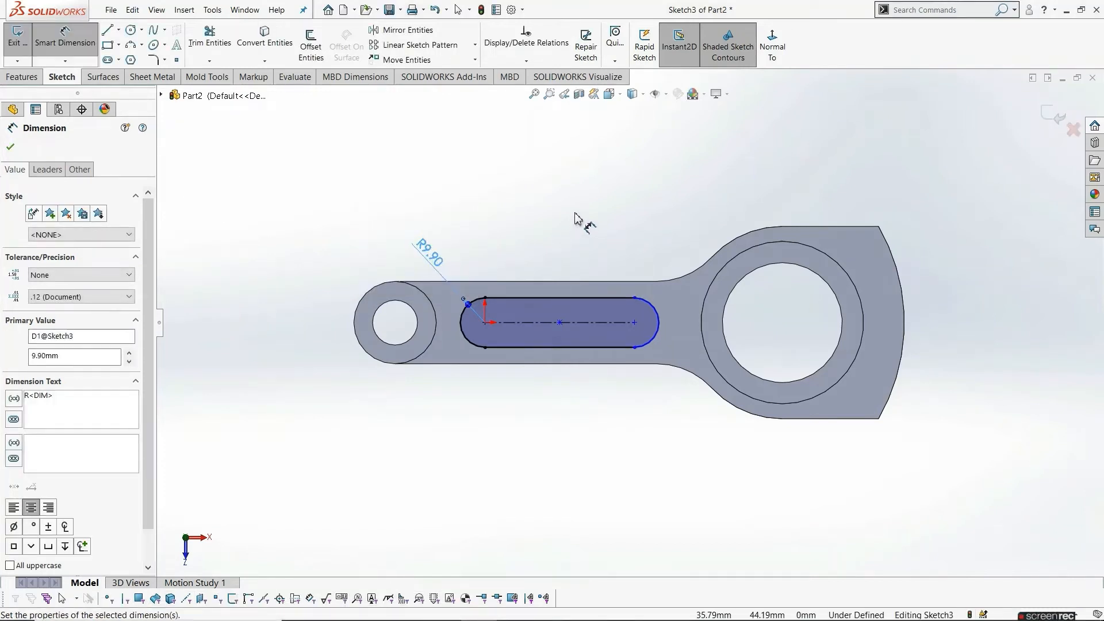
{"action": "left_click", "coordinate": [575, 213]}
Dimension the slot's centre-to-centre length as 61.6 mm
{"action": "left_click", "coordinate": [612, 323]}
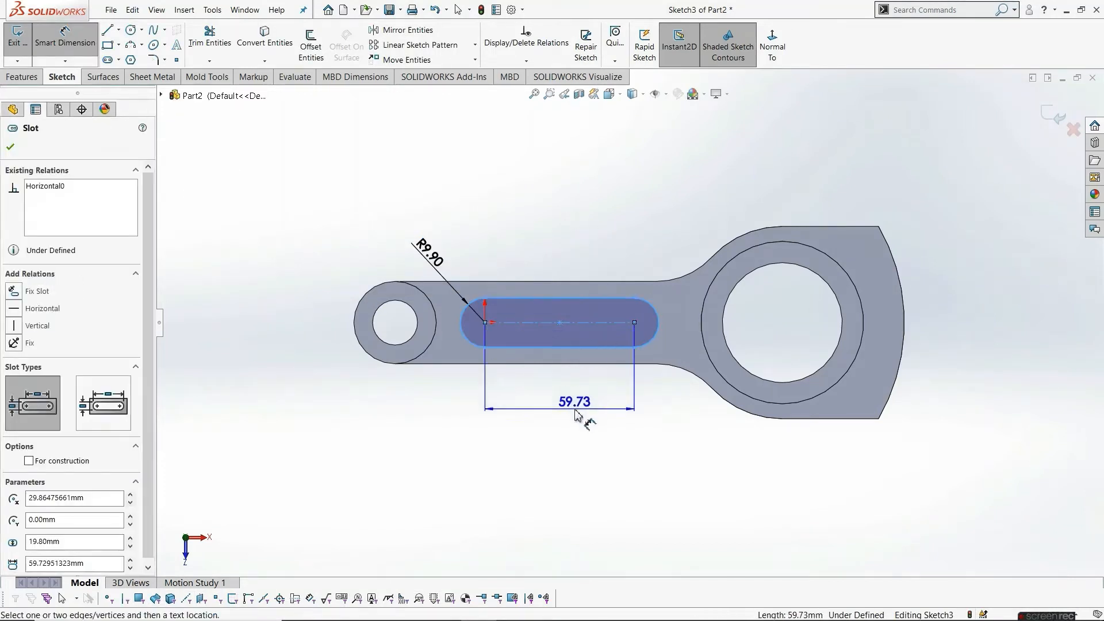
{"action": "left_click", "coordinate": [605, 410]}
{"action": "type", "text": "61.6"}
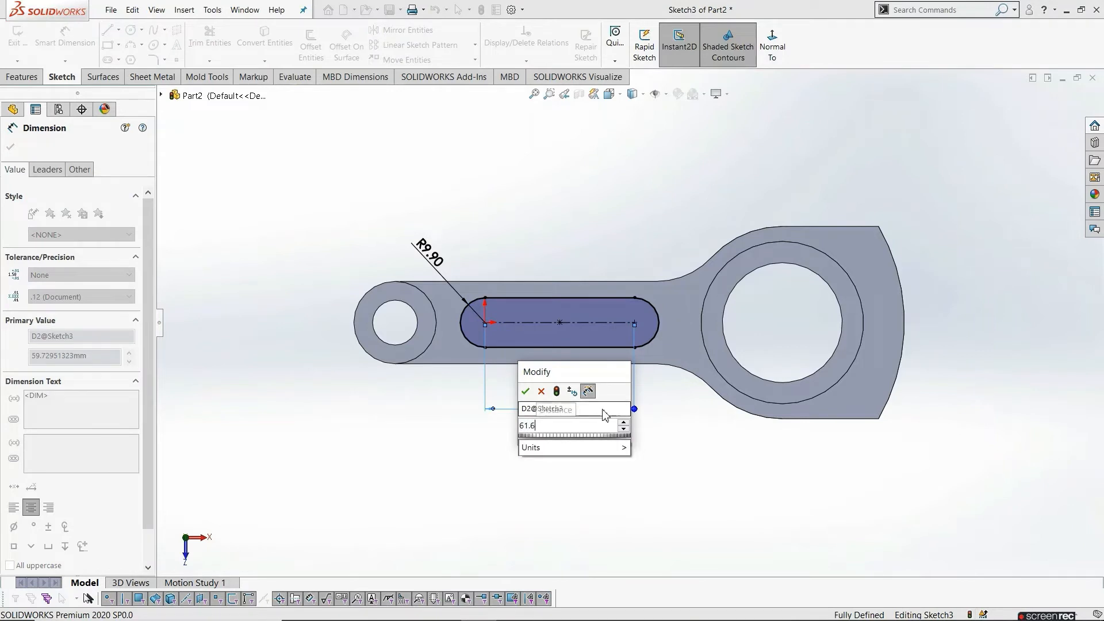
{"action": "key", "text": "Return"}
{"action": "key", "text": "Escape"}
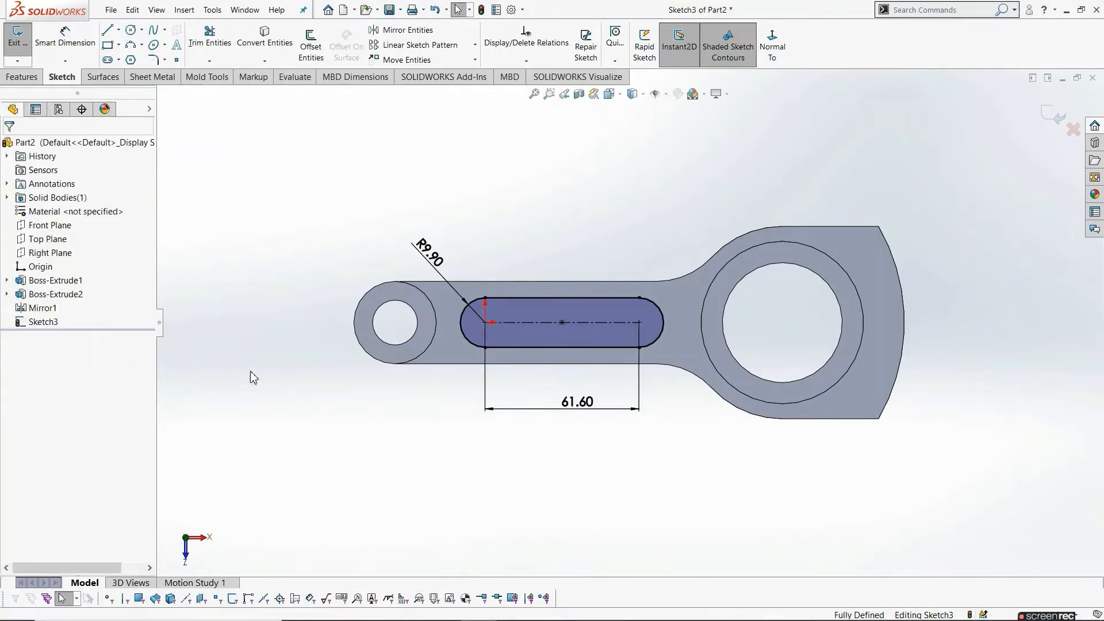
Exit the slot sketch and cut it as a blind 2 mm deep pocket into the shank
{"action": "left_click", "coordinate": [23, 53]}
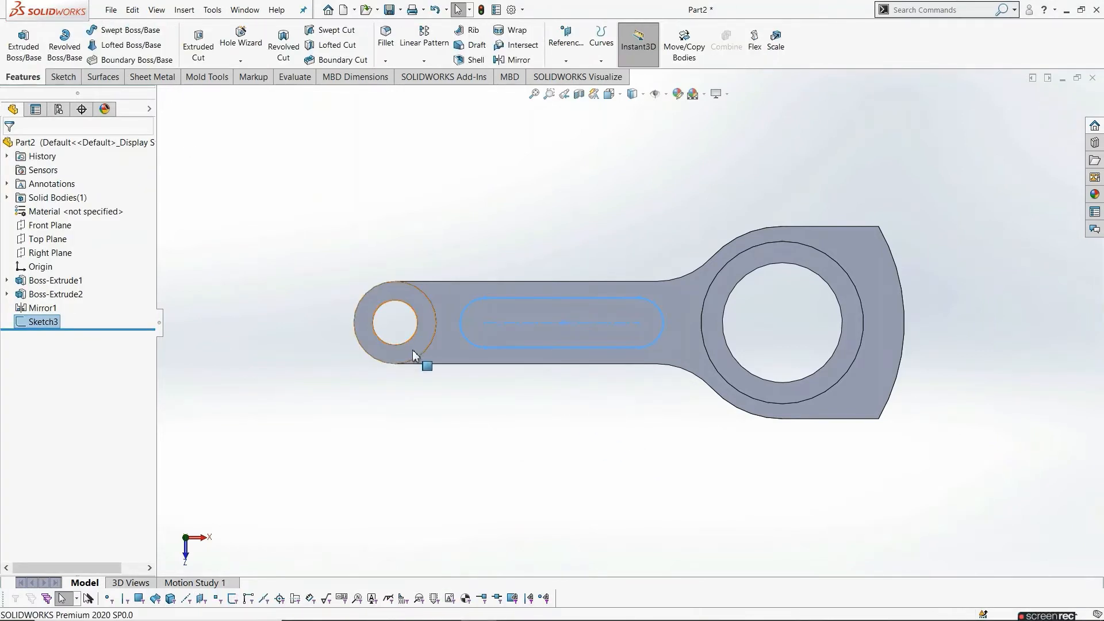
{"action": "left_click", "coordinate": [199, 45]}
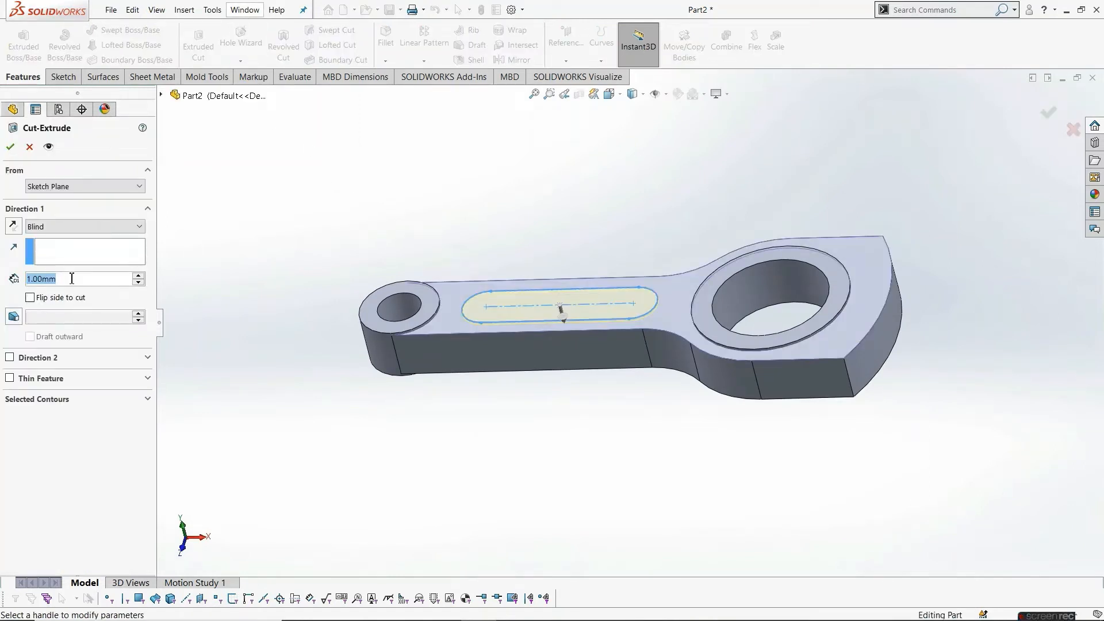
{"action": "type", "text": "2"}
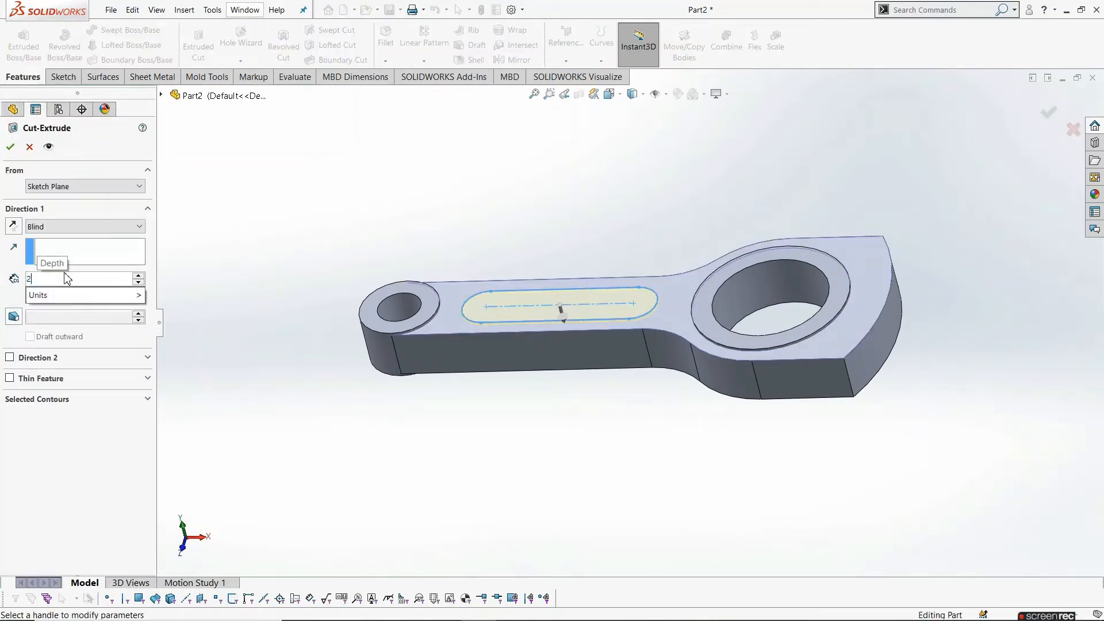
{"action": "key", "text": "Return"}
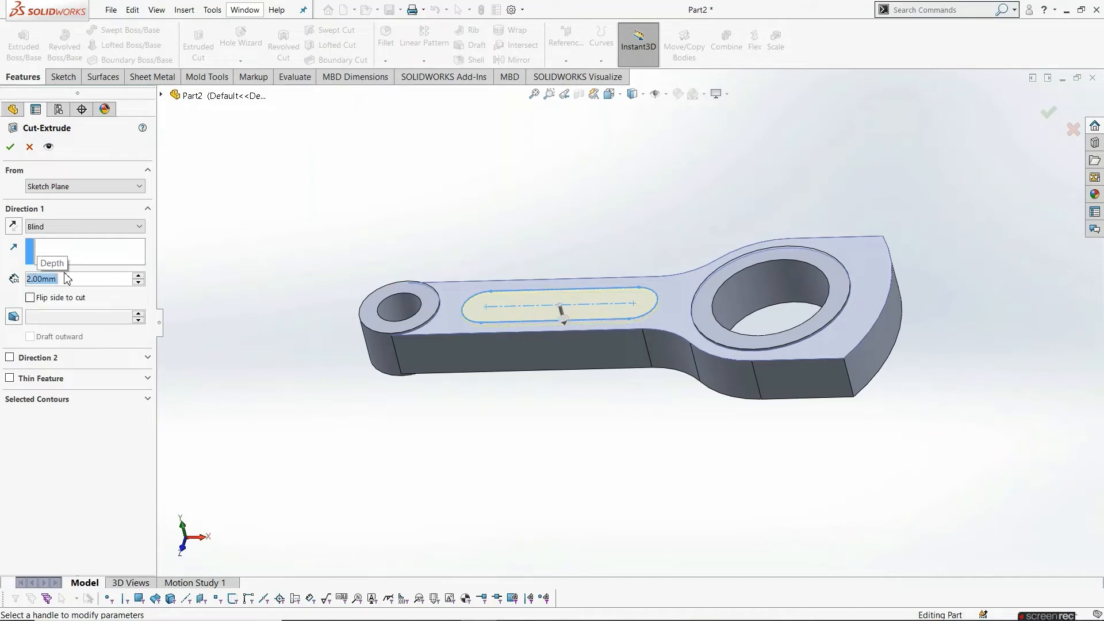
{"action": "left_click", "coordinate": [10, 146]}
Open a sketch on the rod's opposite face, convert the slot pocket's outline into it, and exit the sketch
{"action": "middle_click_drag", "start_coordinate": [555, 397], "coordinate": [591, 352]}
{"action": "left_click", "coordinate": [592, 355]}
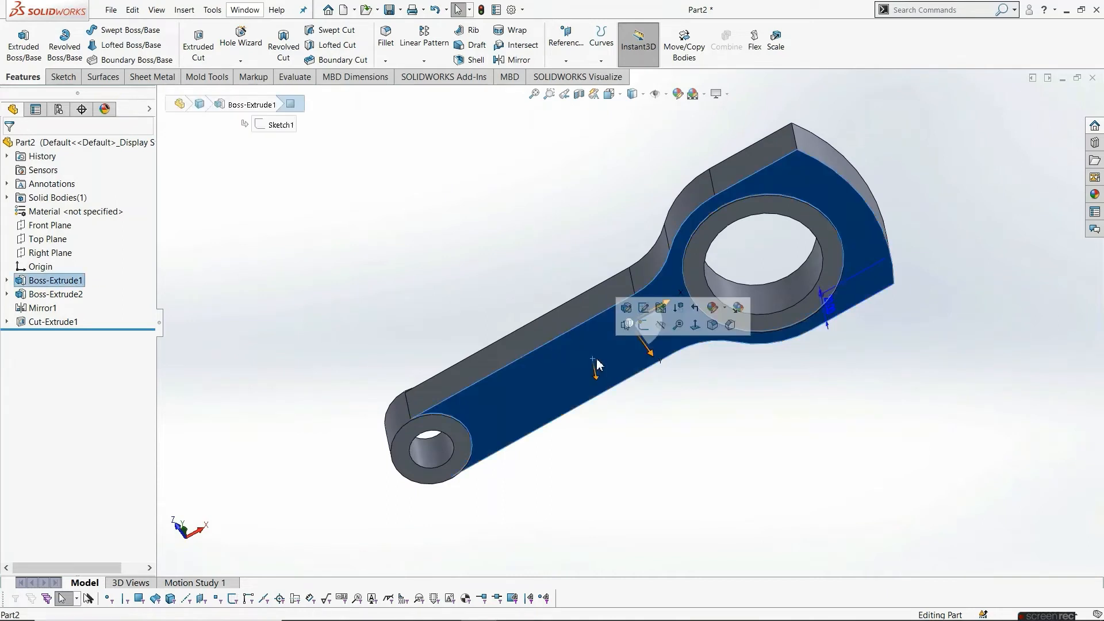
{"action": "left_click", "coordinate": [642, 326]}
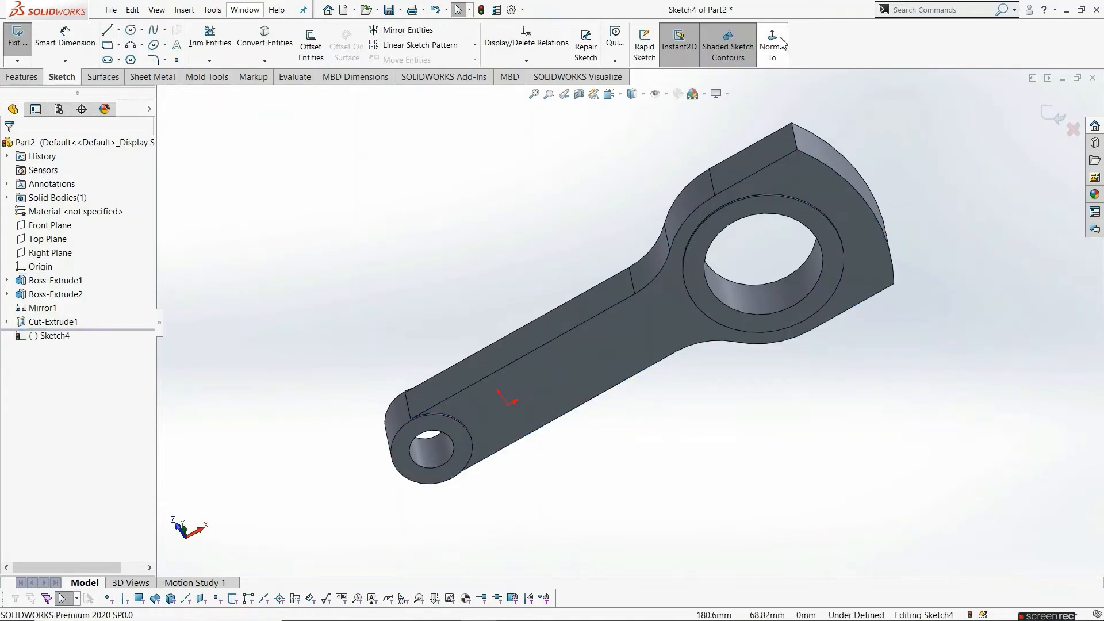
{"action": "left_click", "coordinate": [781, 62]}
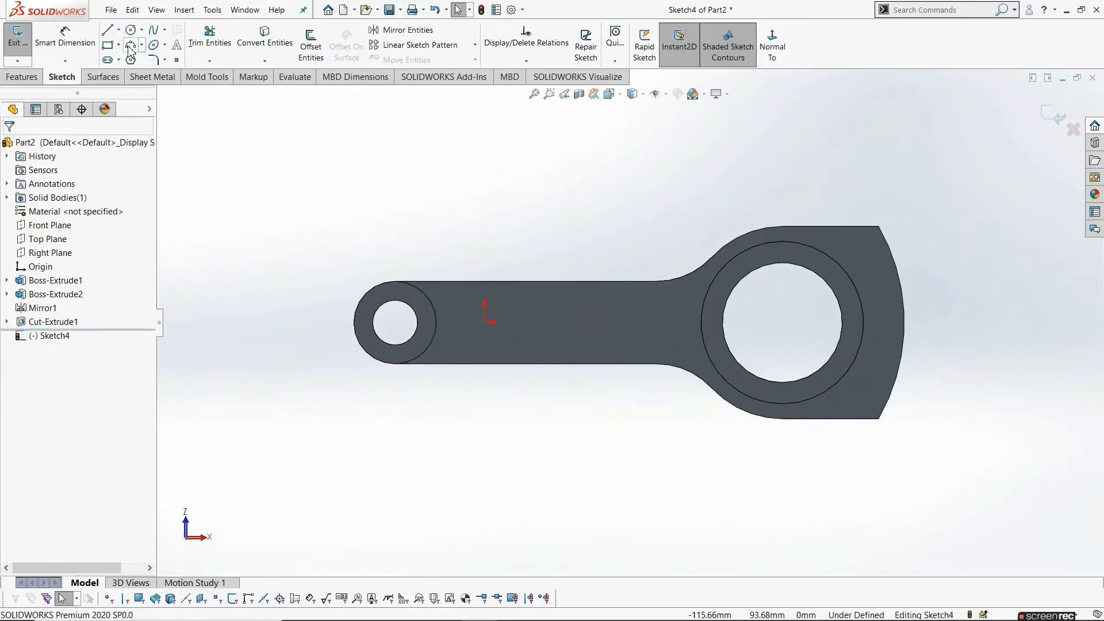
{"action": "middle_click_drag", "start_coordinate": [335, 154], "coordinate": [555, 392]}
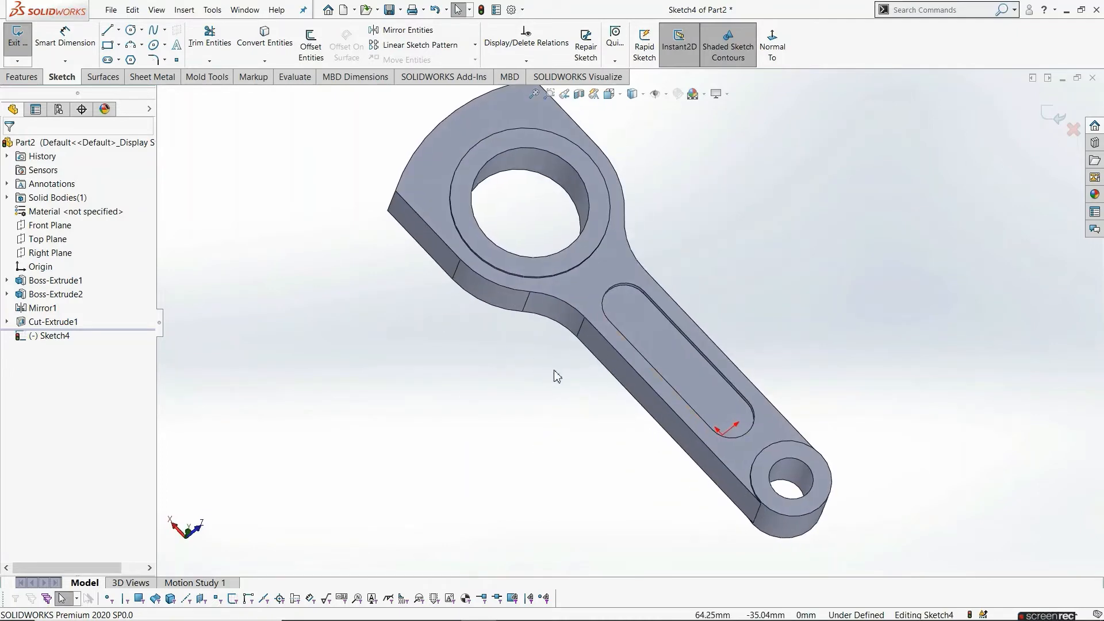
{"action": "left_click", "coordinate": [647, 319]}
{"action": "left_click", "coordinate": [265, 40]}
{"action": "mouse_move", "coordinate": [489, 345]}
{"action": "middle_mouse_down"}
{"action": "mouse_move", "coordinate": [508, 381]}
{"action": "mouse_move", "coordinate": [400, 209]}
{"action": "middle_mouse_up"}
{"action": "left_click", "coordinate": [18, 40]}
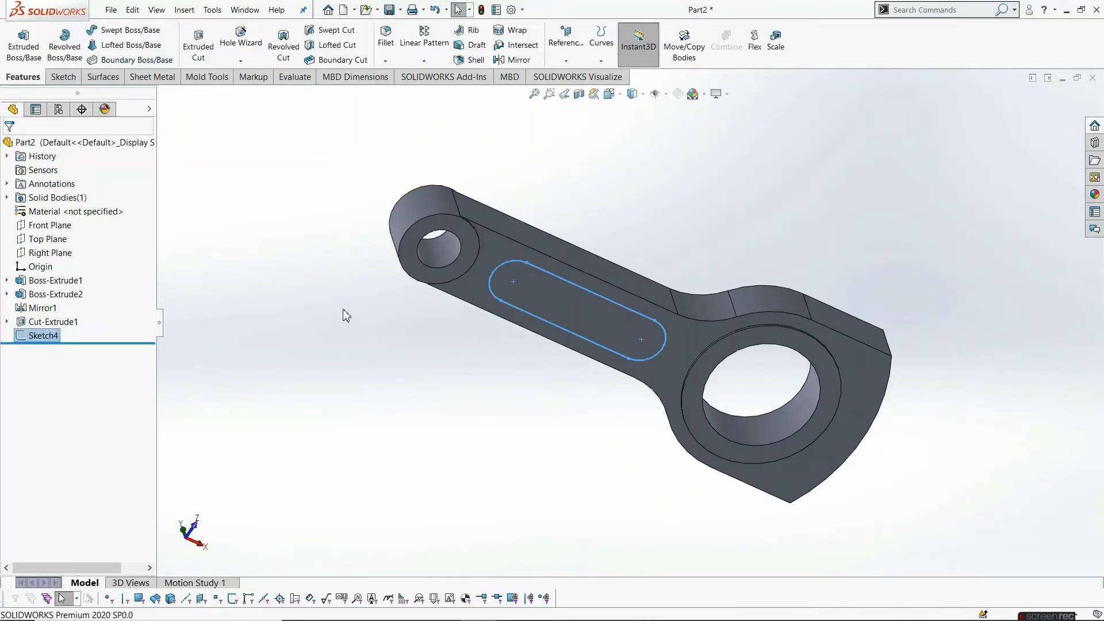
Cut the converted slot outline as a blind 5 mm deep pocket into the opposite face
{"action": "middle_click_drag", "start_coordinate": [345, 313], "coordinate": [410, 395]}
{"action": "left_click", "coordinate": [195, 55]}
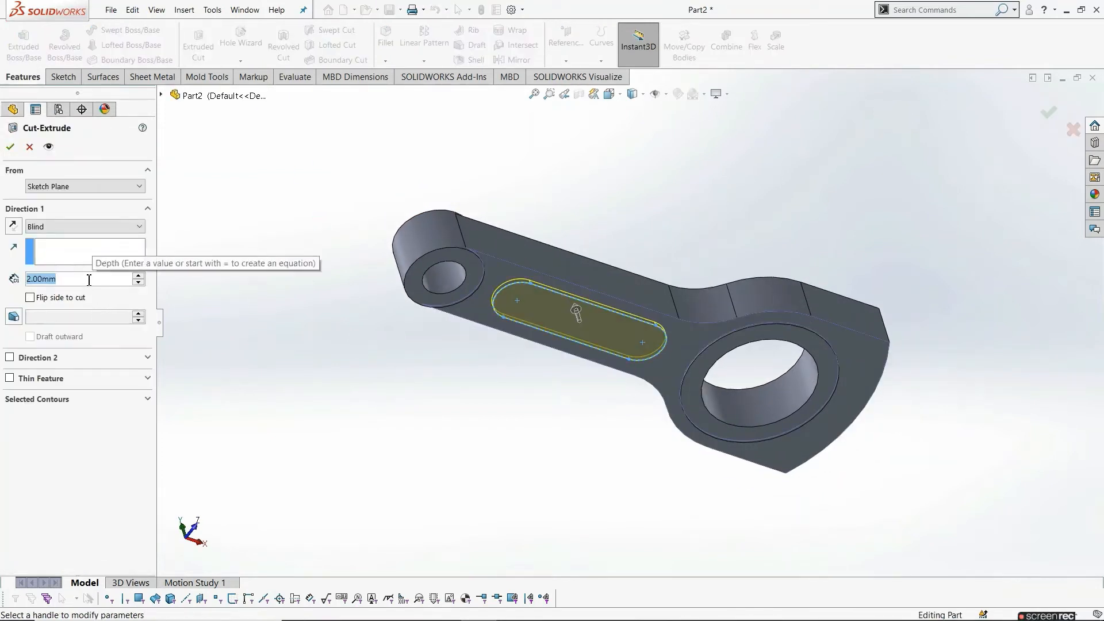
{"action": "type", "text": "5"}
{"action": "key", "text": "Return"}
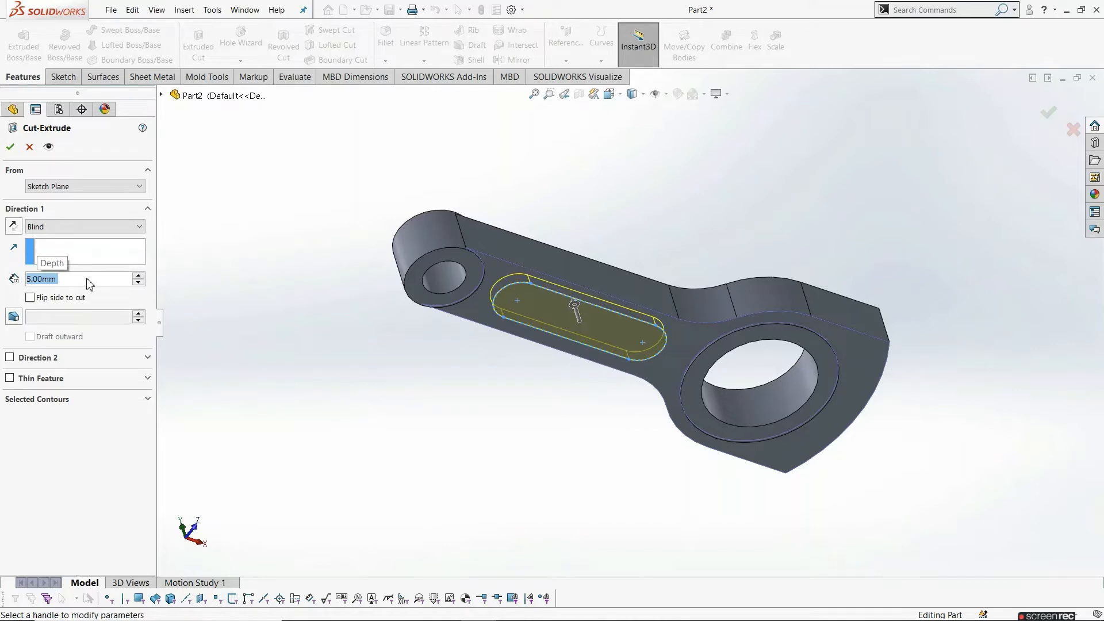
{"action": "left_click", "coordinate": [10, 146]}
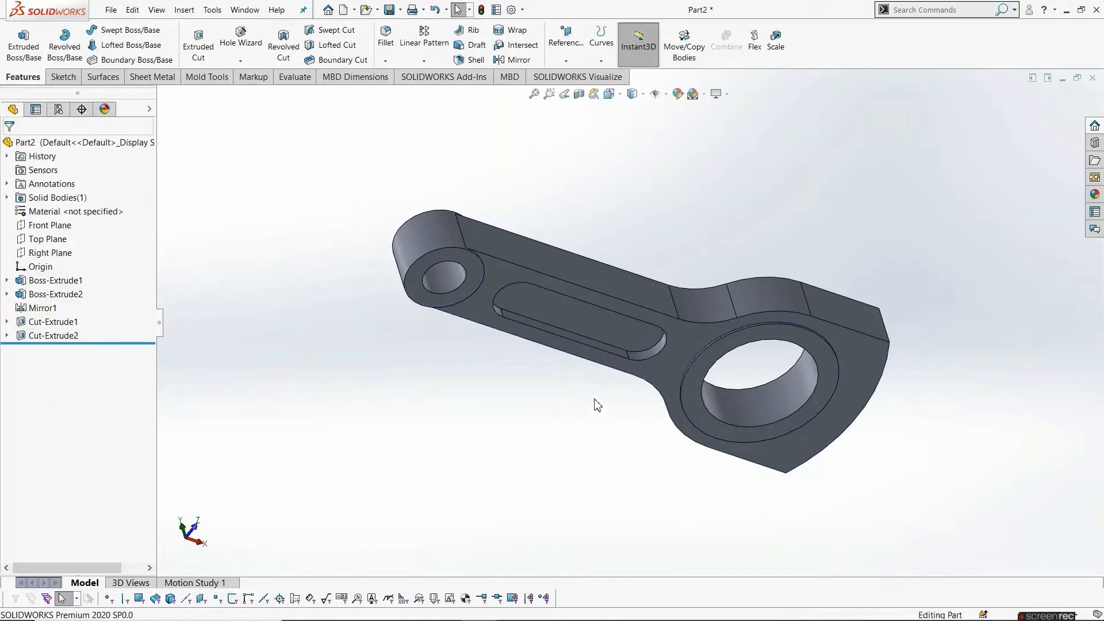
Examine the slot pockets and the wide end of the rod from several angles
{"action": "middle_click_drag", "start_coordinate": [598, 406], "coordinate": [585, 523]}
{"action": "scroll", "coordinate": [575, 345], "scroll_direction": "down", "scroll_amount": 5}
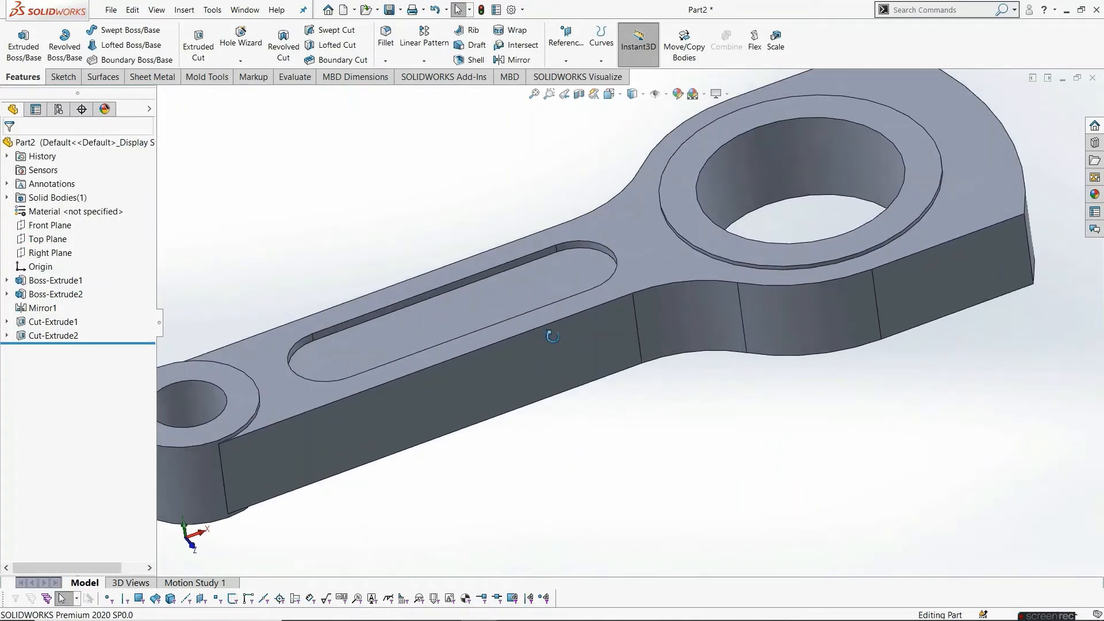
{"action": "scroll", "coordinate": [633, 380], "scroll_direction": "up", "scroll_amount": 3}
{"action": "middle_click_drag", "start_coordinate": [704, 418], "coordinate": [731, 438]}
{"action": "scroll", "coordinate": [719, 322], "scroll_direction": "up", "scroll_amount": 2}
{"action": "scroll", "coordinate": [696, 230], "scroll_direction": "down", "scroll_amount": 4}
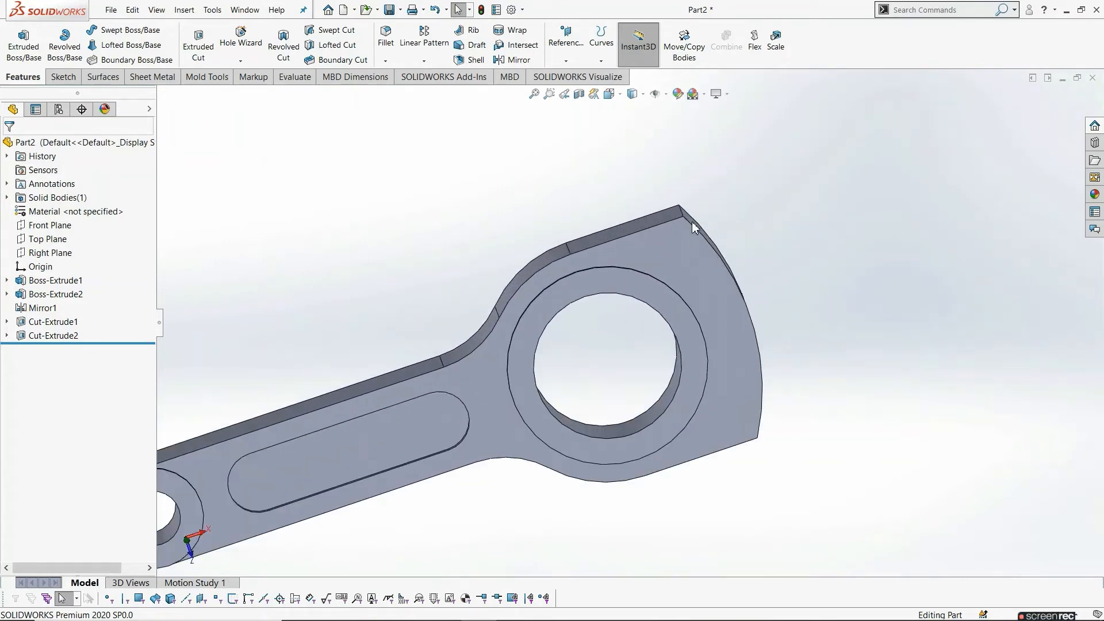
{"action": "middle_click_drag", "start_coordinate": [696, 230], "coordinate": [658, 269]}
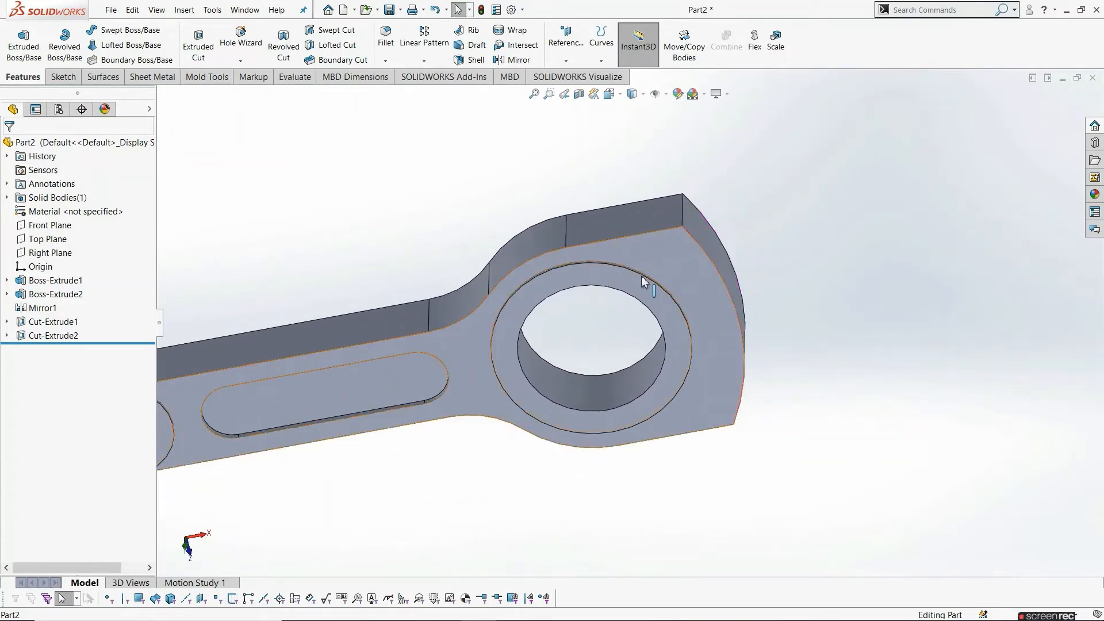
Start a sketch on the Top Plane and draw a corner rectangle crossing the curved end edge above the wide-end hole's centre
{"action": "left_click", "coordinate": [48, 239]}
{"action": "left_click", "coordinate": [59, 228]}
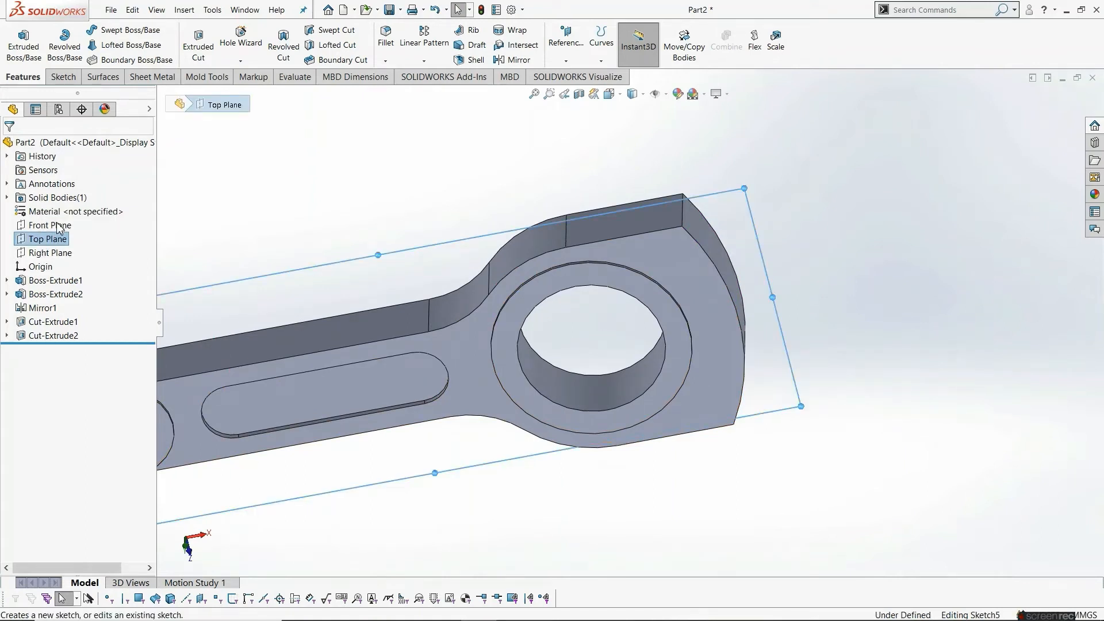
{"action": "left_click", "coordinate": [773, 45]}
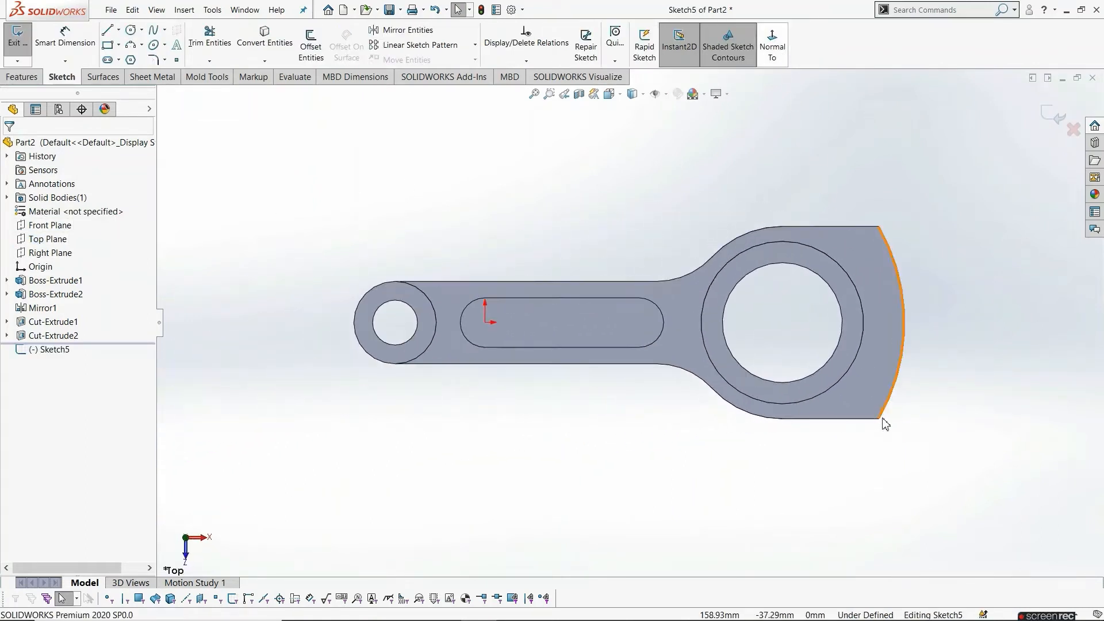
{"action": "left_click", "coordinate": [110, 46]}
{"action": "scroll", "coordinate": [851, 328], "scroll_direction": "down", "scroll_amount": 2}
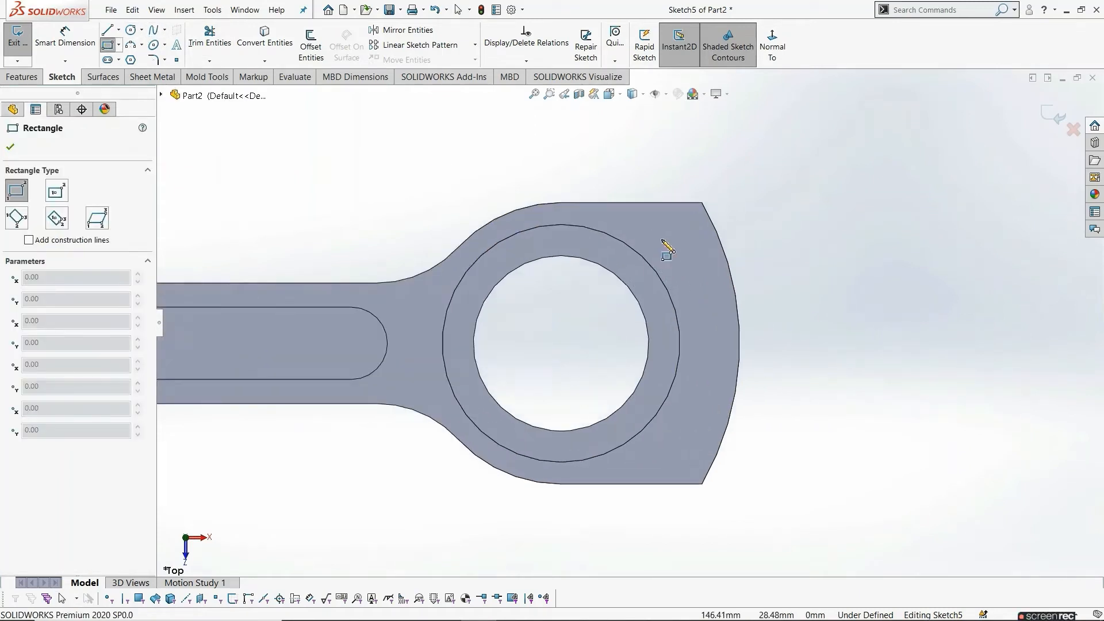
{"action": "left_click_drag", "start_coordinate": [662, 239], "coordinate": [778, 274]}
{"action": "key", "text": "Escape"}
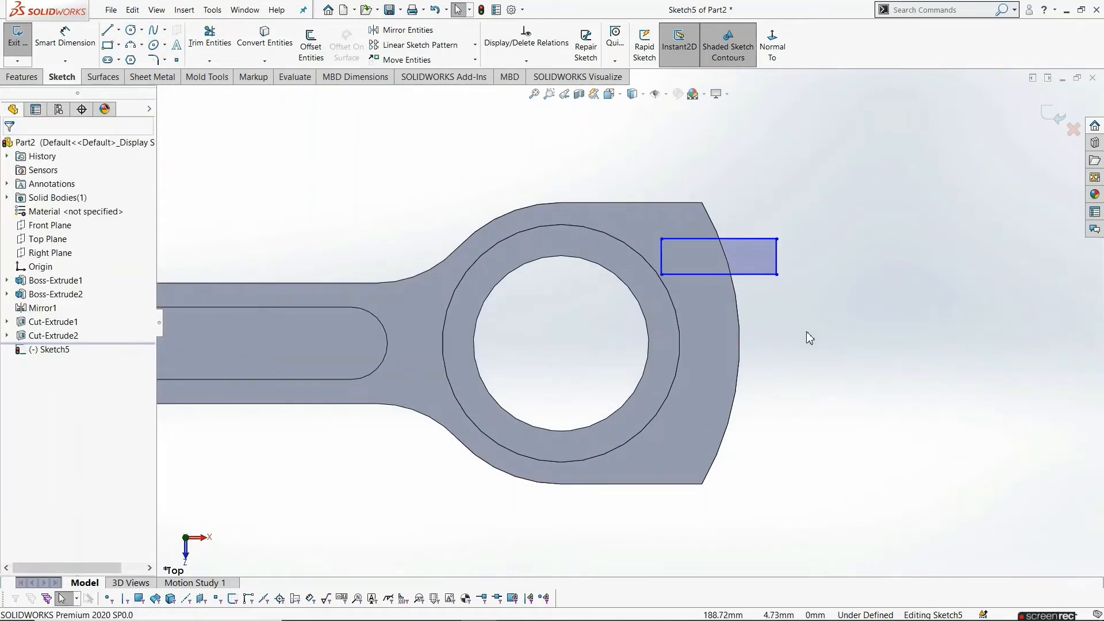
Convert the wide-end hole's edge into the sketch and delete the converted circle, keeping its centre point
{"action": "left_click", "coordinate": [616, 277]}
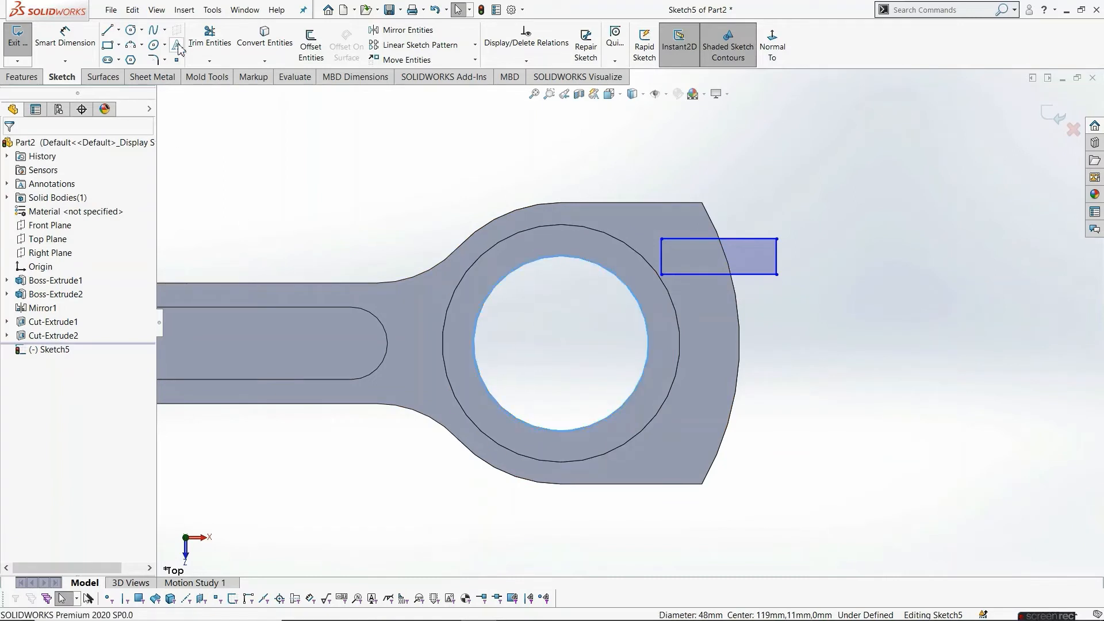
{"action": "left_click", "coordinate": [265, 40]}
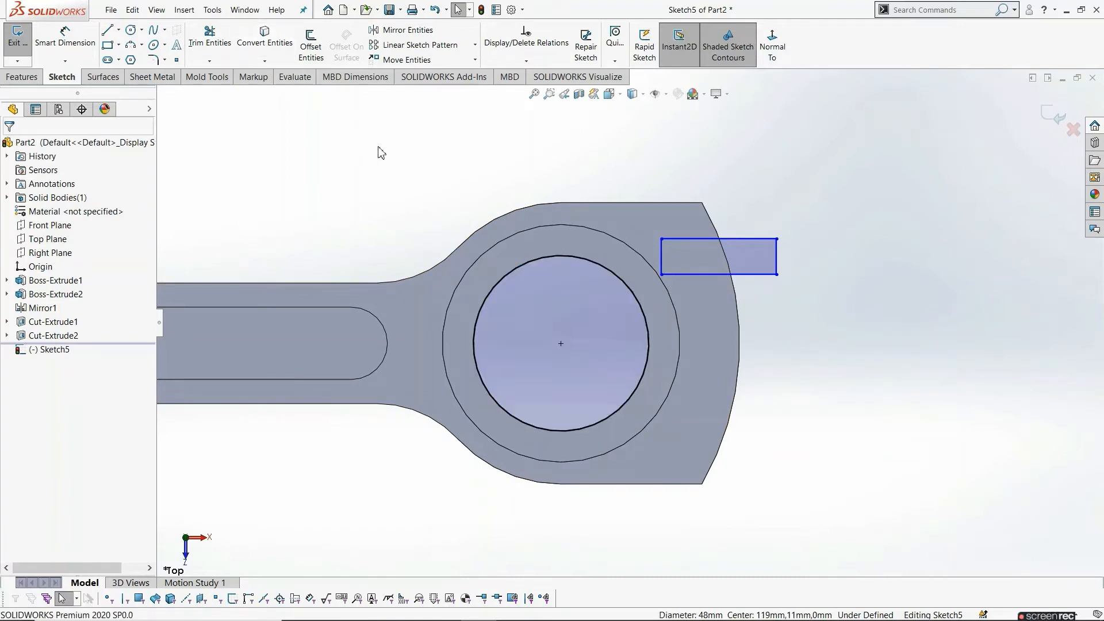
{"action": "left_click", "coordinate": [621, 281]}
{"action": "key", "text": "Delete"}
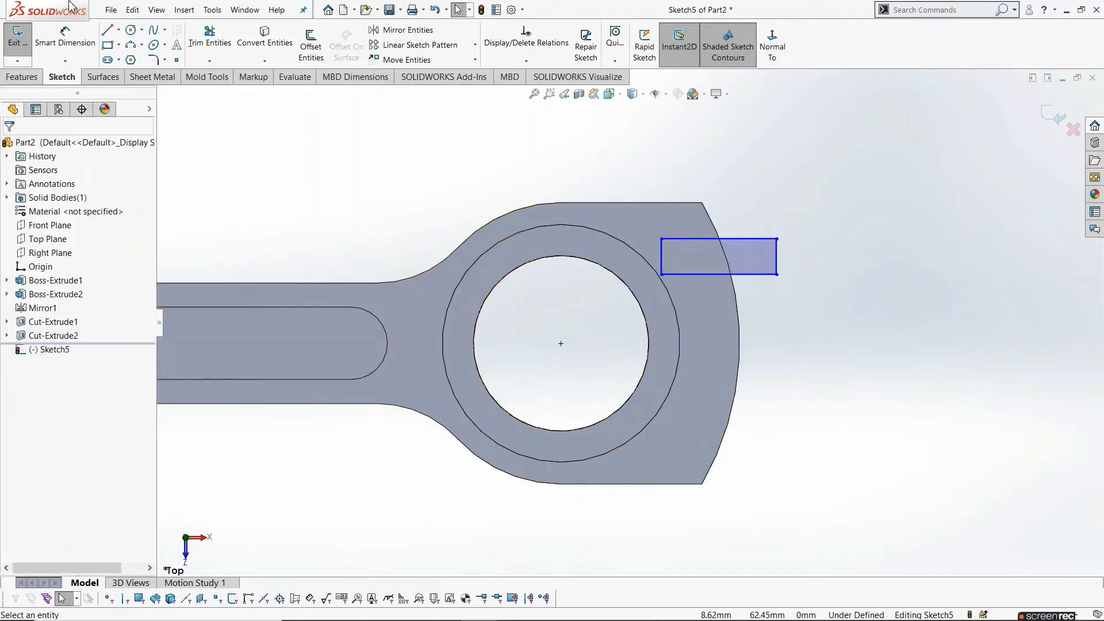
Dimension the rectangle's upper edge 29.5 mm vertically from the wide-end hole's centre point
{"action": "left_click", "coordinate": [65, 40]}
{"action": "left_click", "coordinate": [561, 344]}
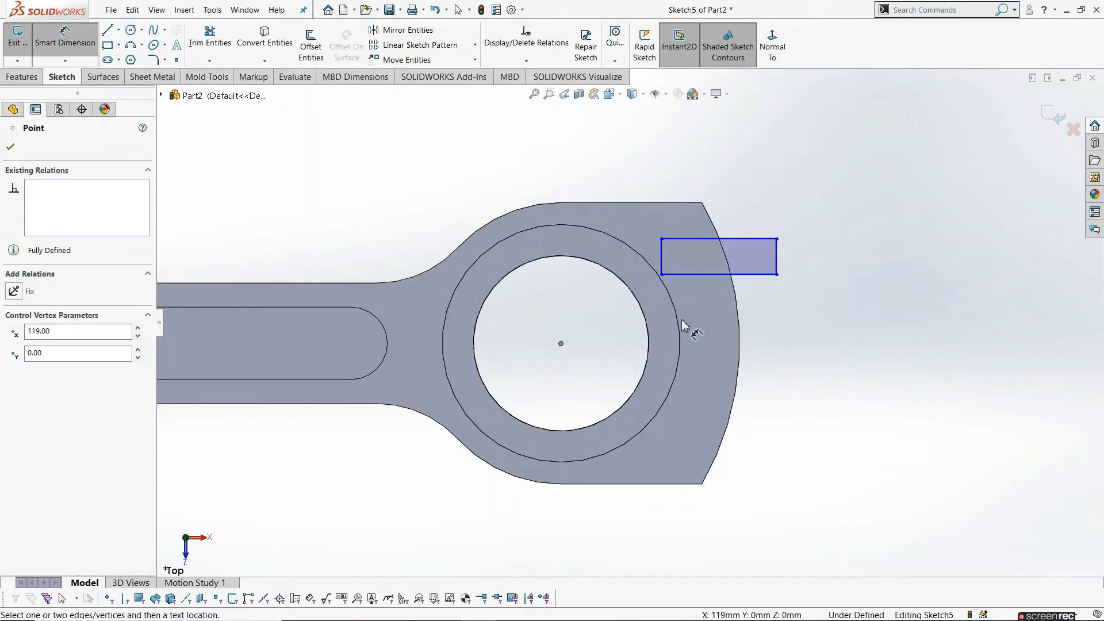
{"action": "left_click", "coordinate": [698, 238]}
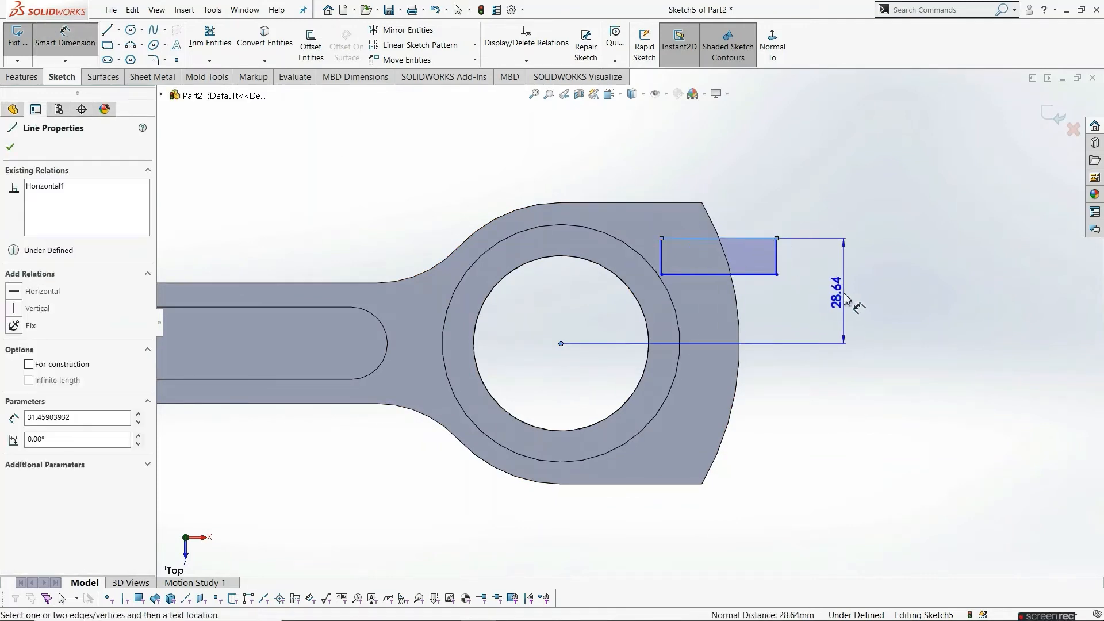
{"action": "left_click", "coordinate": [845, 296]}
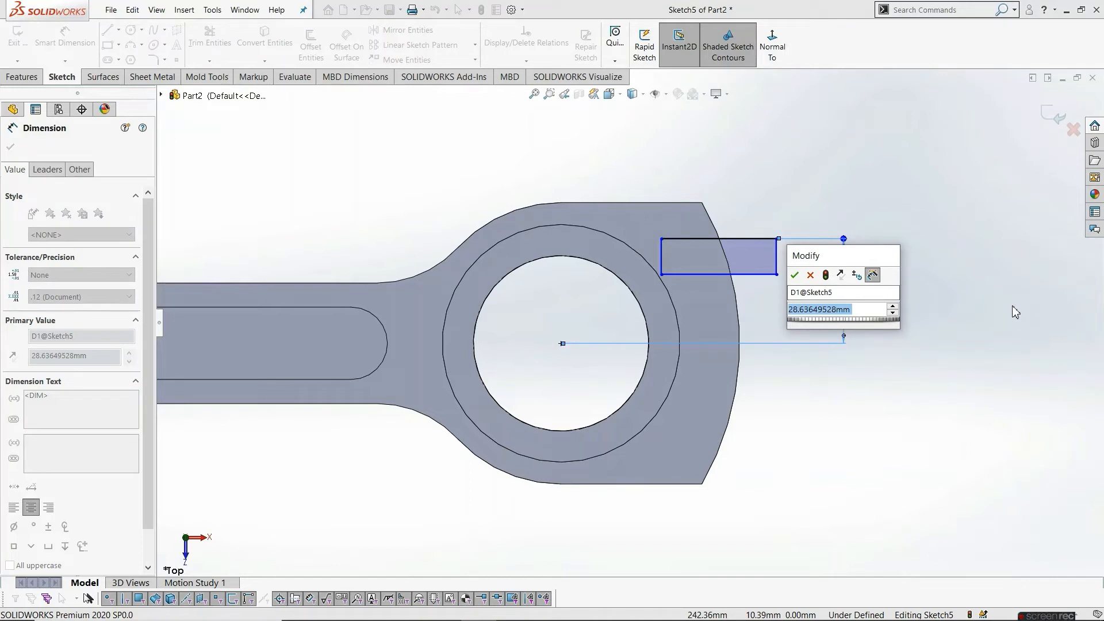
{"action": "type", "text": "29.5"}
{"action": "key", "text": "Return"}
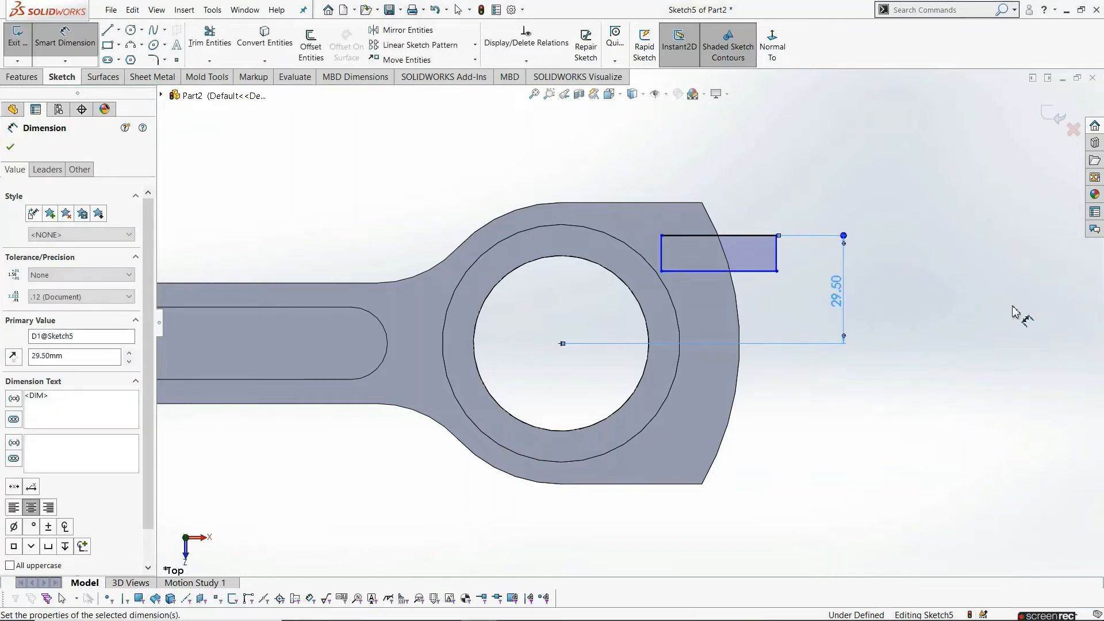
Dimension the rectangle's inner short edge 22.5 mm horizontally from the wide-end hole's centre point
{"action": "left_click", "coordinate": [943, 408]}
{"action": "left_click", "coordinate": [662, 253]}
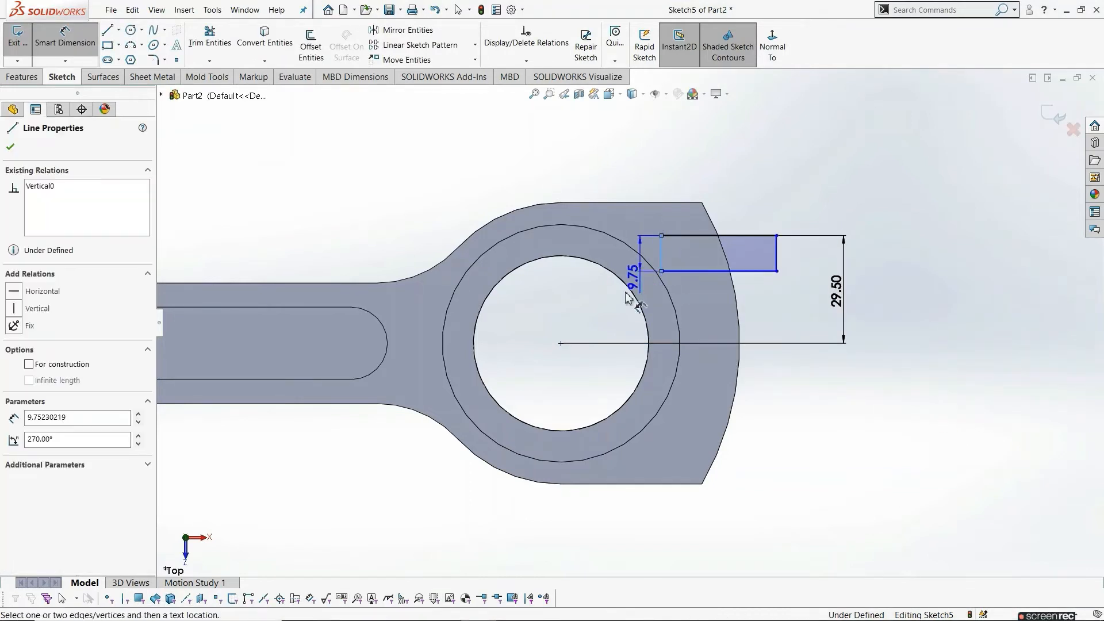
{"action": "left_click", "coordinate": [561, 344]}
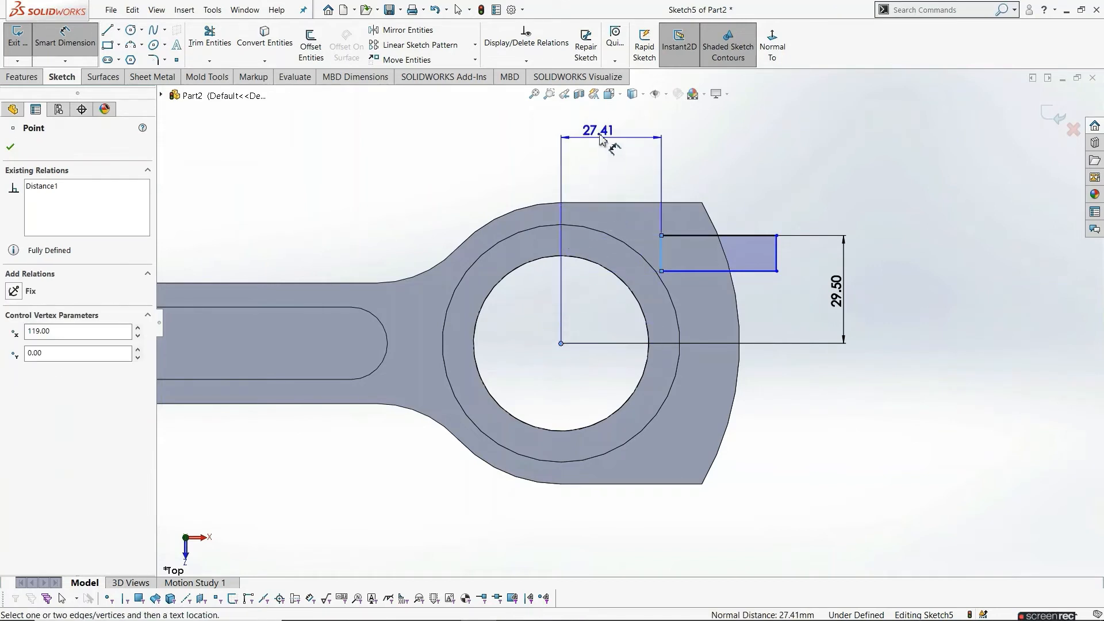
{"action": "left_click", "coordinate": [596, 147]}
{"action": "type", "text": "22.5"}
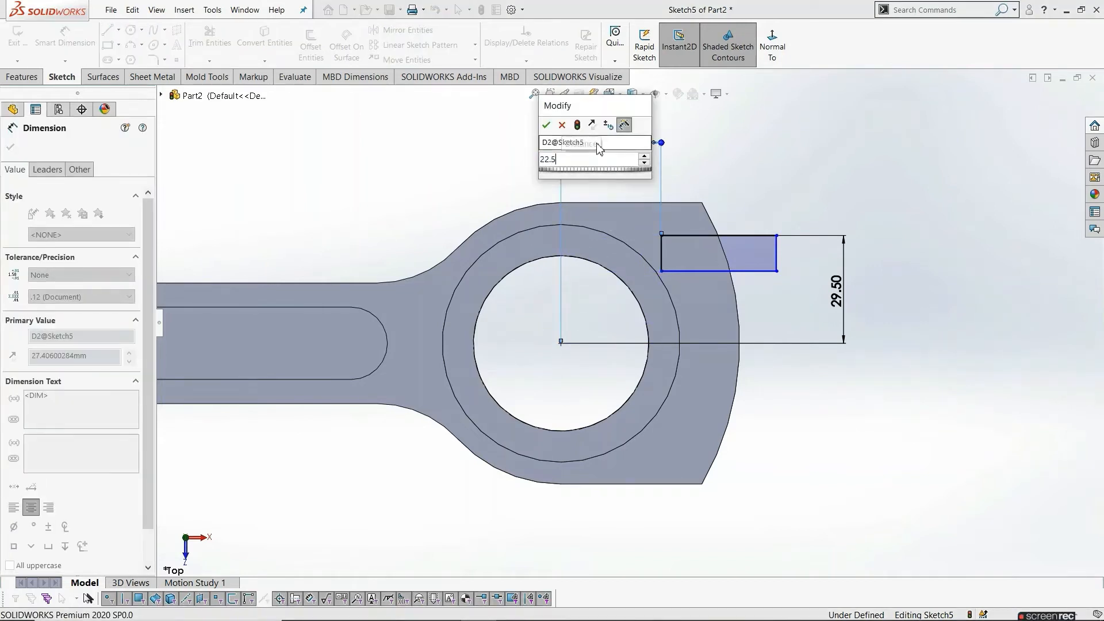
{"action": "key", "text": "Return"}
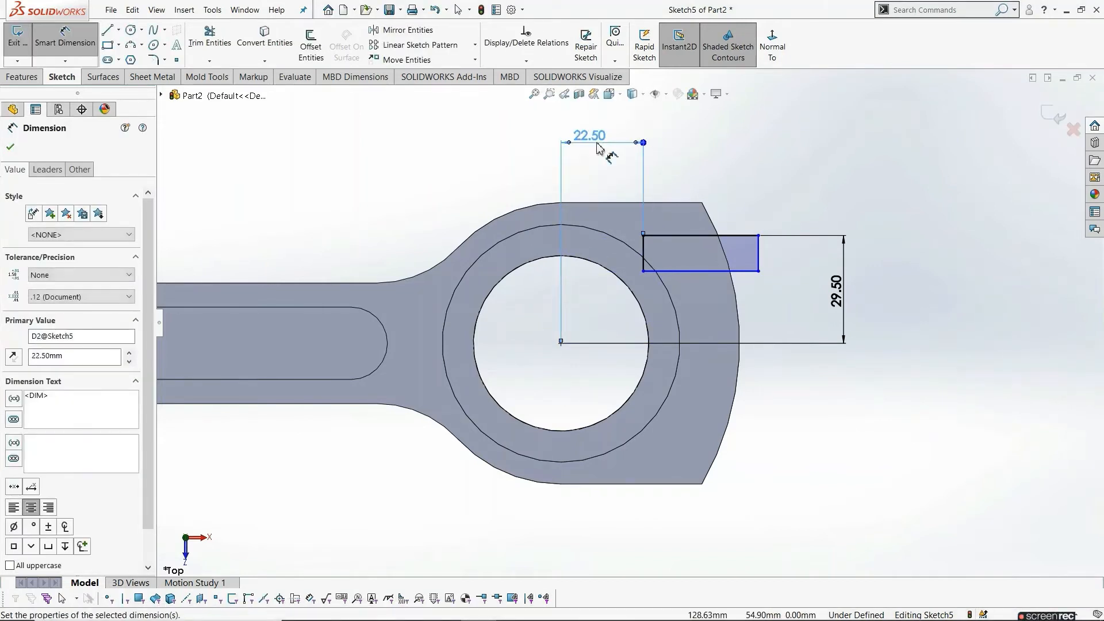
Set the length of the rectangle's inner short edge to 8 mm
{"action": "left_click", "coordinate": [753, 184]}
{"action": "left_click", "coordinate": [644, 254]}
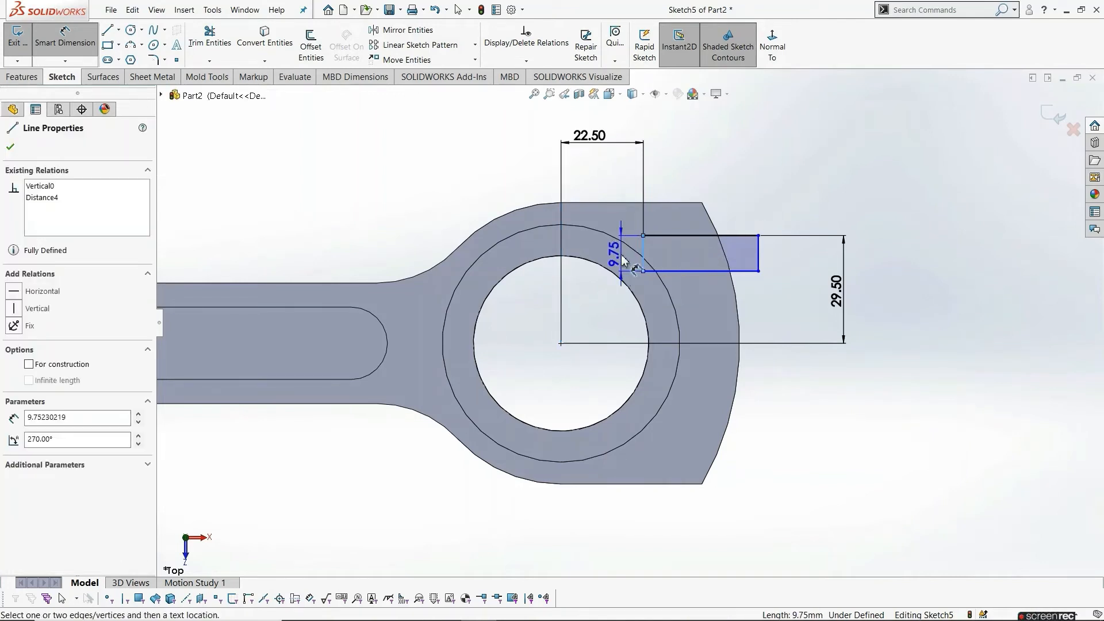
{"action": "left_click", "coordinate": [607, 258]}
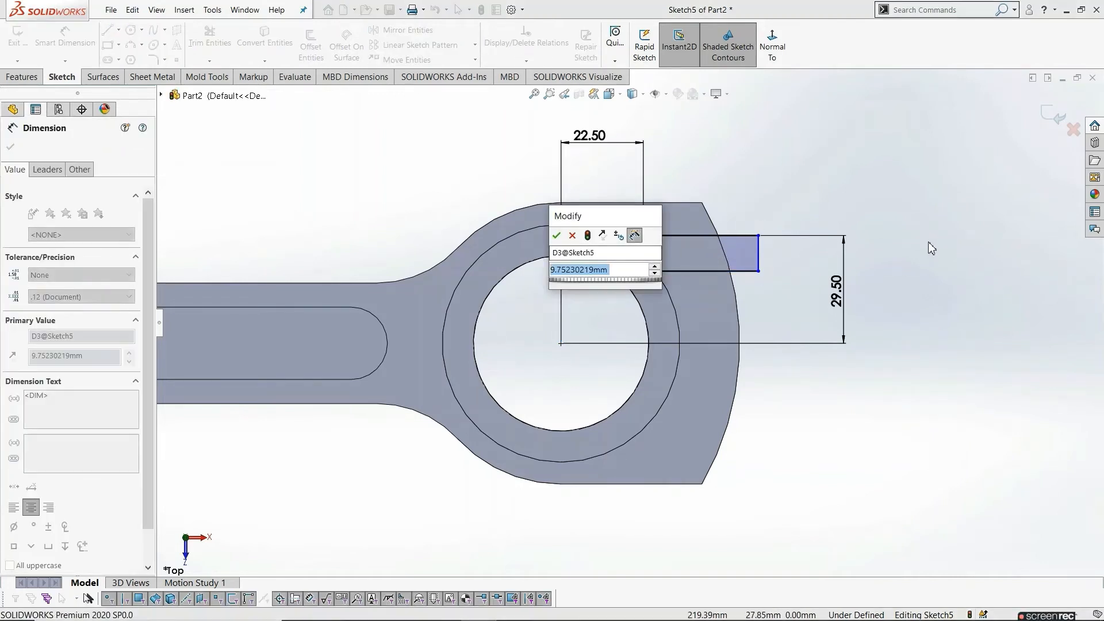
{"action": "type", "text": "8"}
{"action": "key", "text": "Return"}
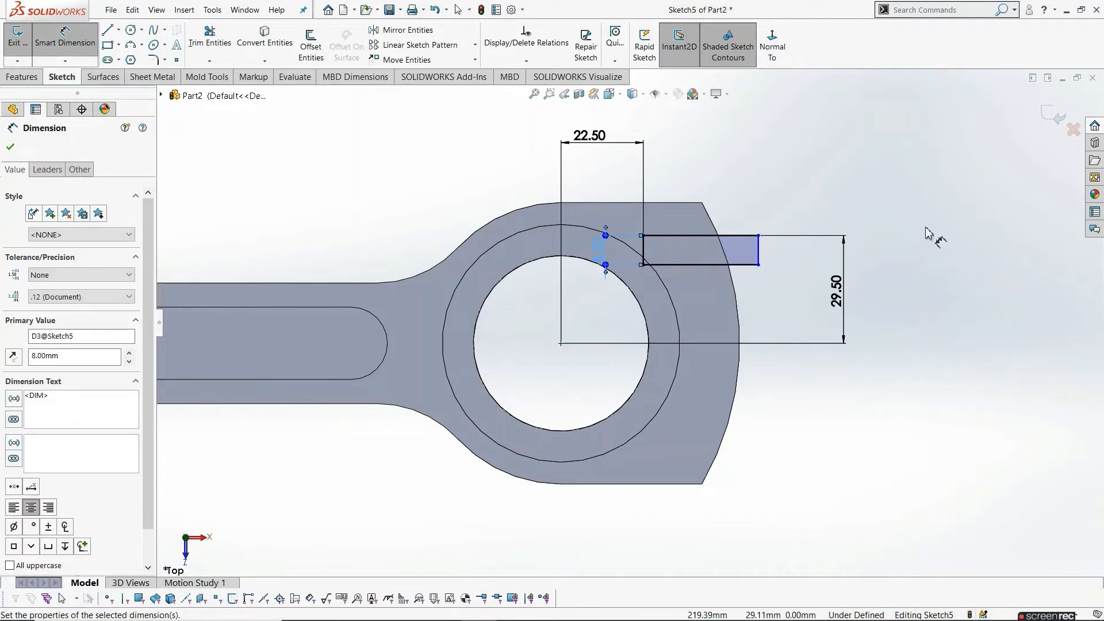
{"action": "key", "text": "Escape"}
{"action": "key", "text": "Escape"}
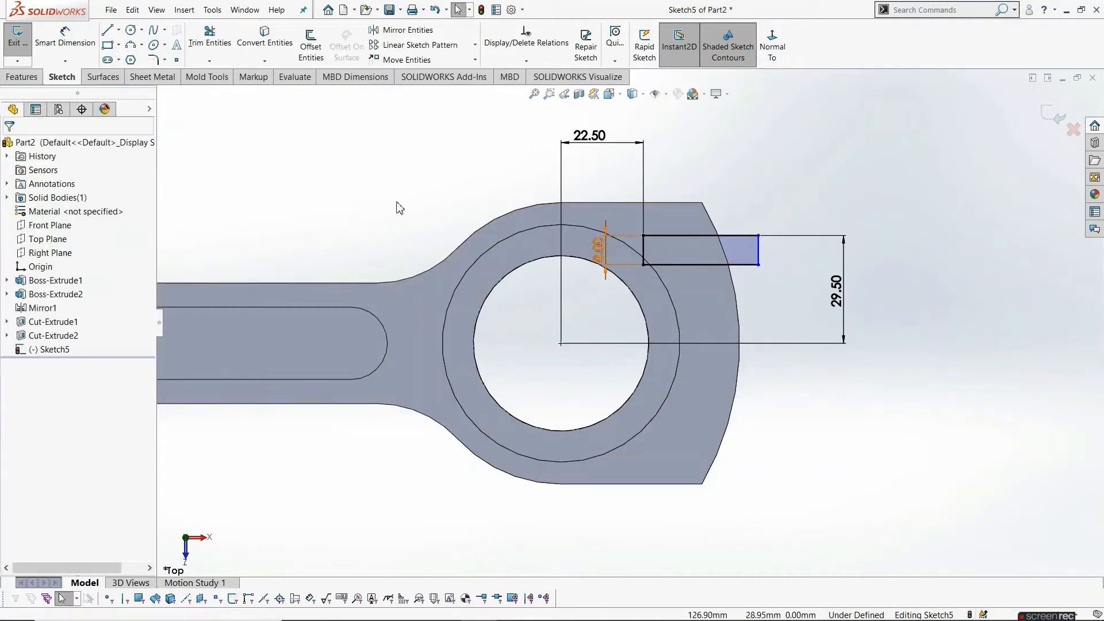
Exit the sketch and make a 360-degree revolved cut of the rectangle about its upper long edge
{"action": "left_click", "coordinate": [18, 47]}
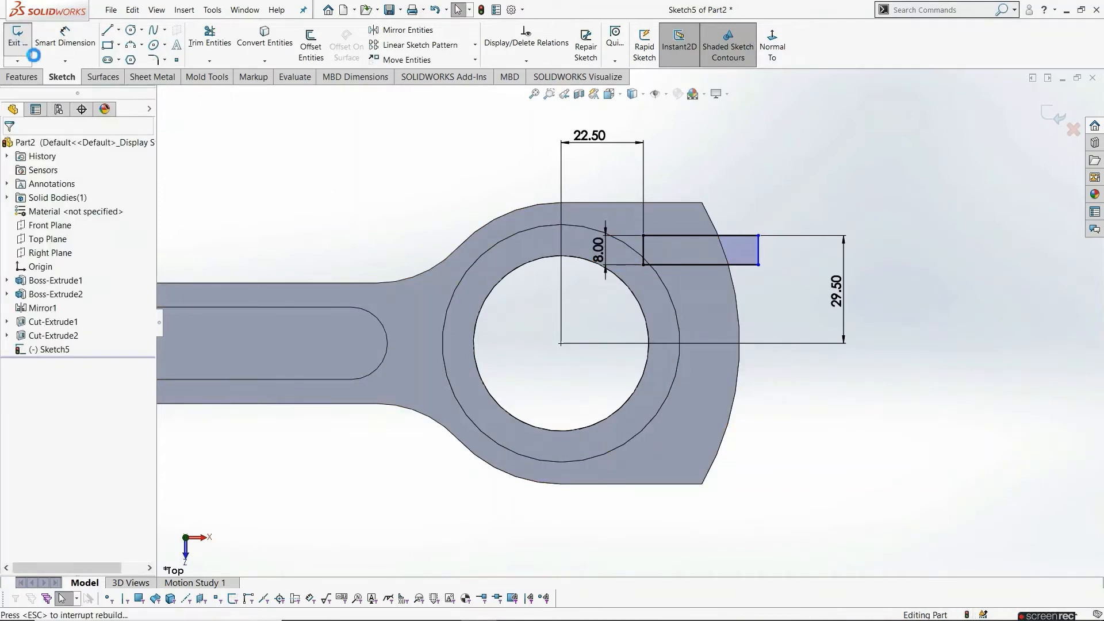
{"action": "mouse_move", "coordinate": [547, 316]}
{"action": "middle_mouse_down"}
{"action": "mouse_move", "coordinate": [496, 180]}
{"action": "mouse_move", "coordinate": [498, 213]}
{"action": "middle_mouse_up"}
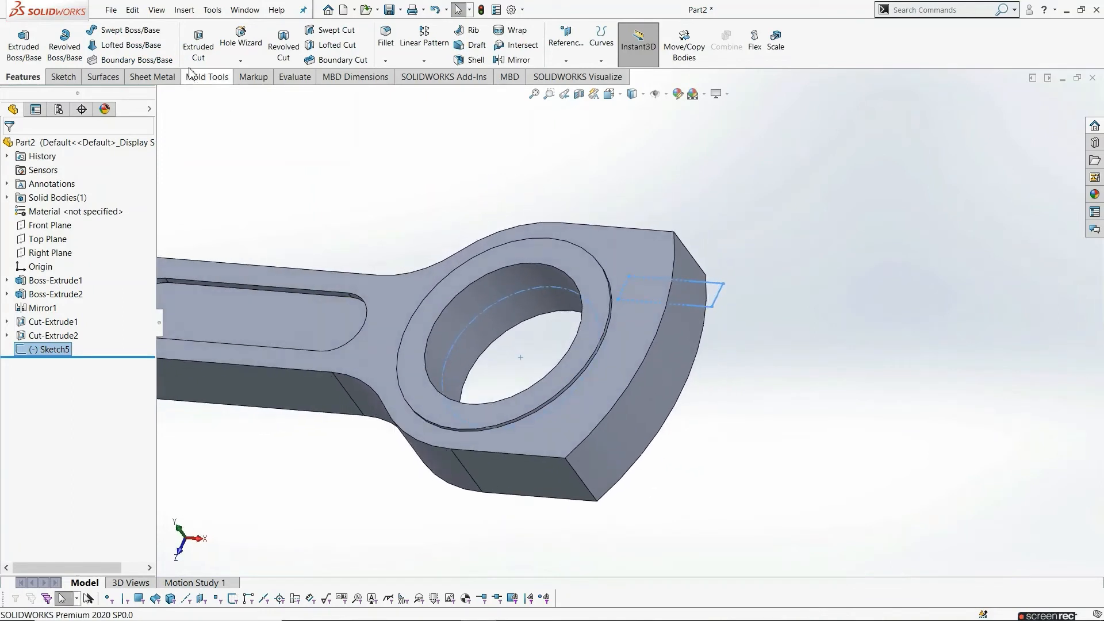
{"action": "left_click", "coordinate": [284, 51]}
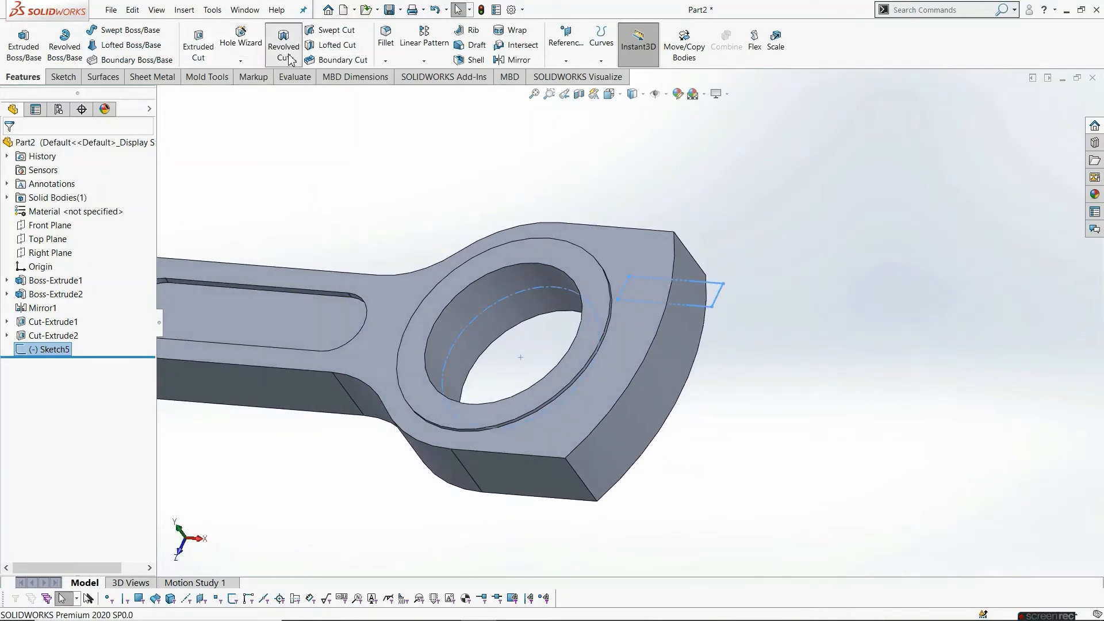
{"action": "left_click", "coordinate": [714, 286]}
{"action": "middle_click_drag", "start_coordinate": [631, 293], "coordinate": [629, 330]}
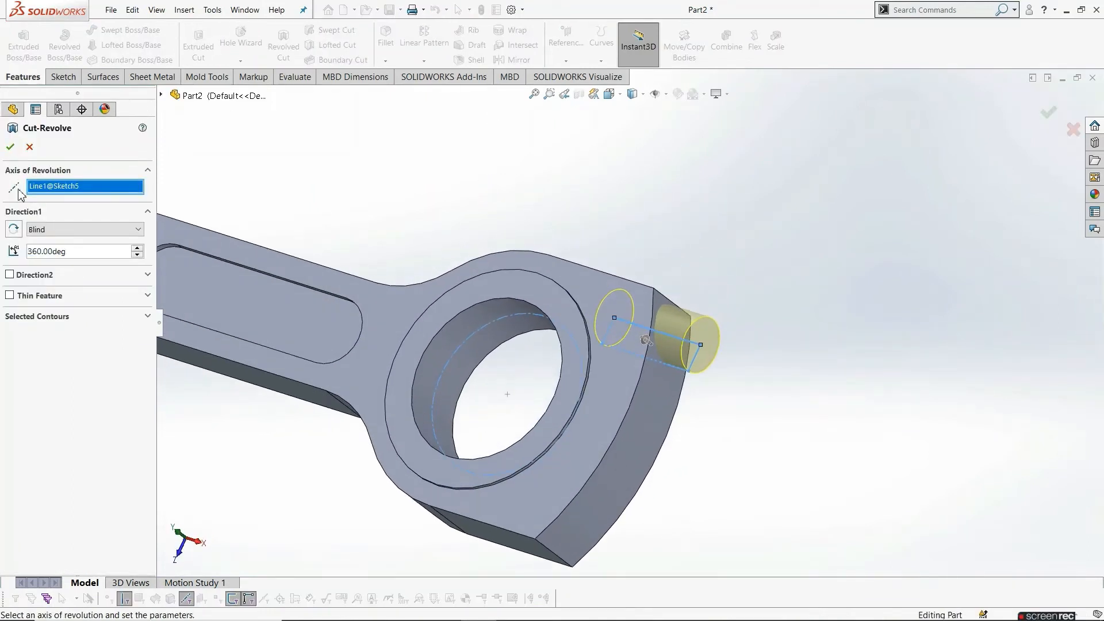
{"action": "left_click", "coordinate": [10, 148]}
Start a sketch on the flat floor of the revolved hole and draw a circle about 7.3 mm in diameter at its centre
{"action": "middle_click_drag", "start_coordinate": [792, 404], "coordinate": [699, 365]}
{"action": "scroll", "coordinate": [503, 308], "scroll_direction": "down", "scroll_amount": 2}
{"action": "left_click", "coordinate": [516, 294]}
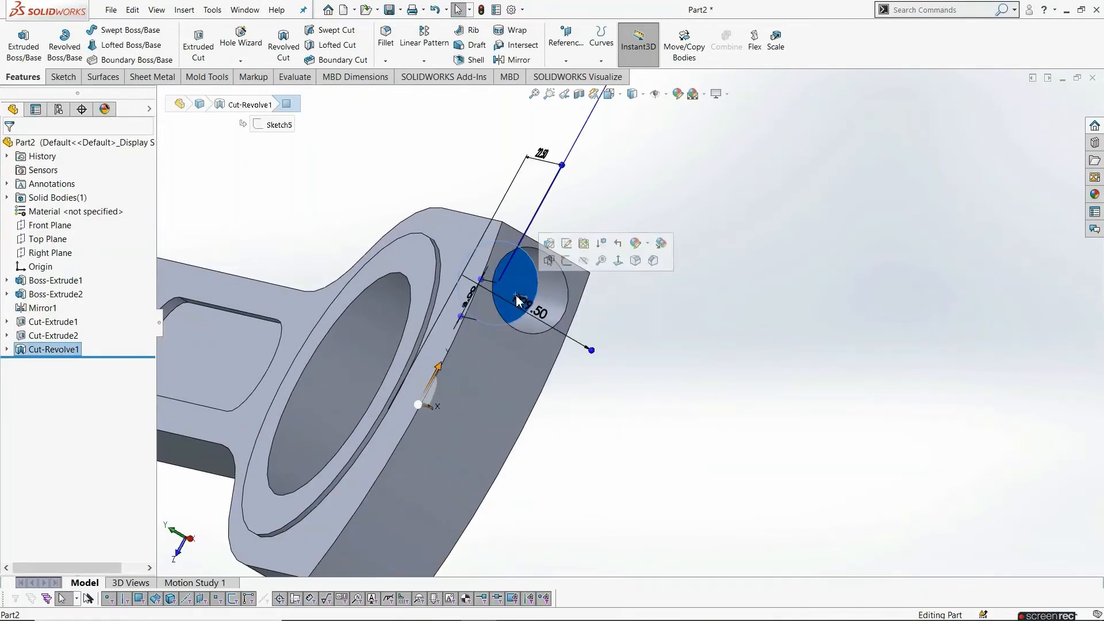
{"action": "left_click", "coordinate": [572, 263]}
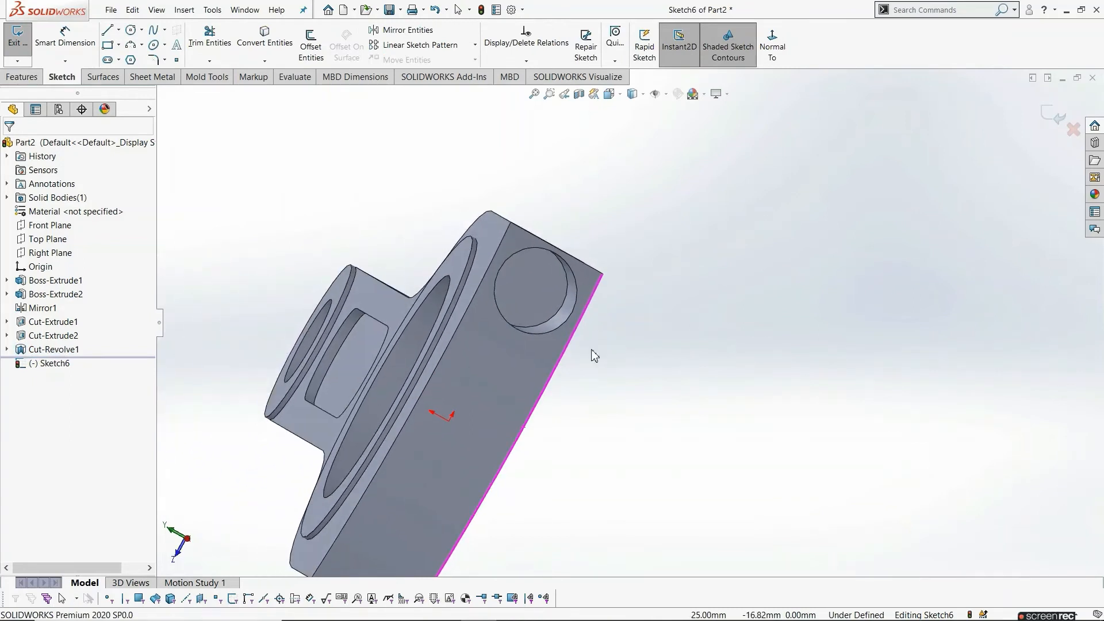
{"action": "left_click", "coordinate": [131, 30]}
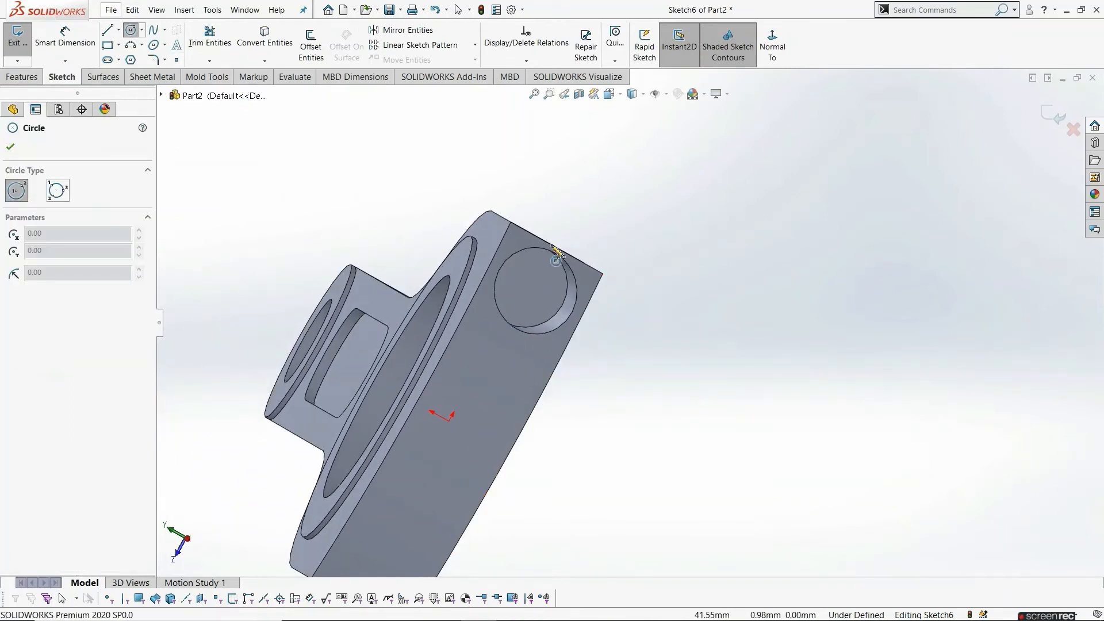
{"action": "left_click", "coordinate": [525, 285]}
{"action": "left_click", "coordinate": [545, 284]}
{"action": "key", "text": "Escape"}
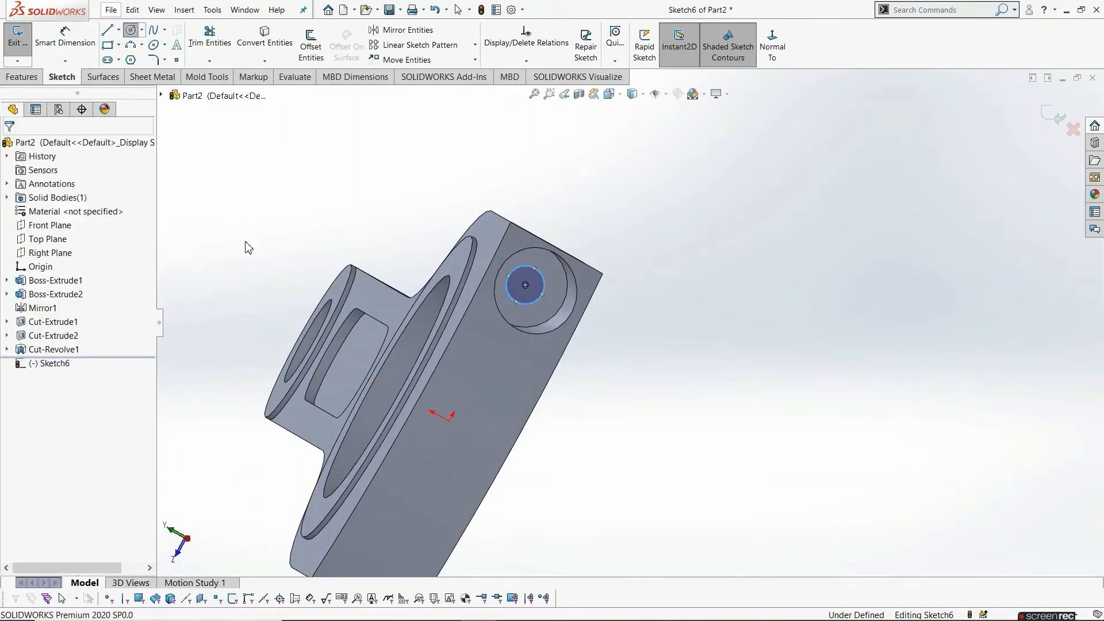
Dimension the circle on the revolved hole's floor with a diameter of 8 mm
{"action": "left_click", "coordinate": [89, 54]}
{"action": "left_click", "coordinate": [540, 299]}
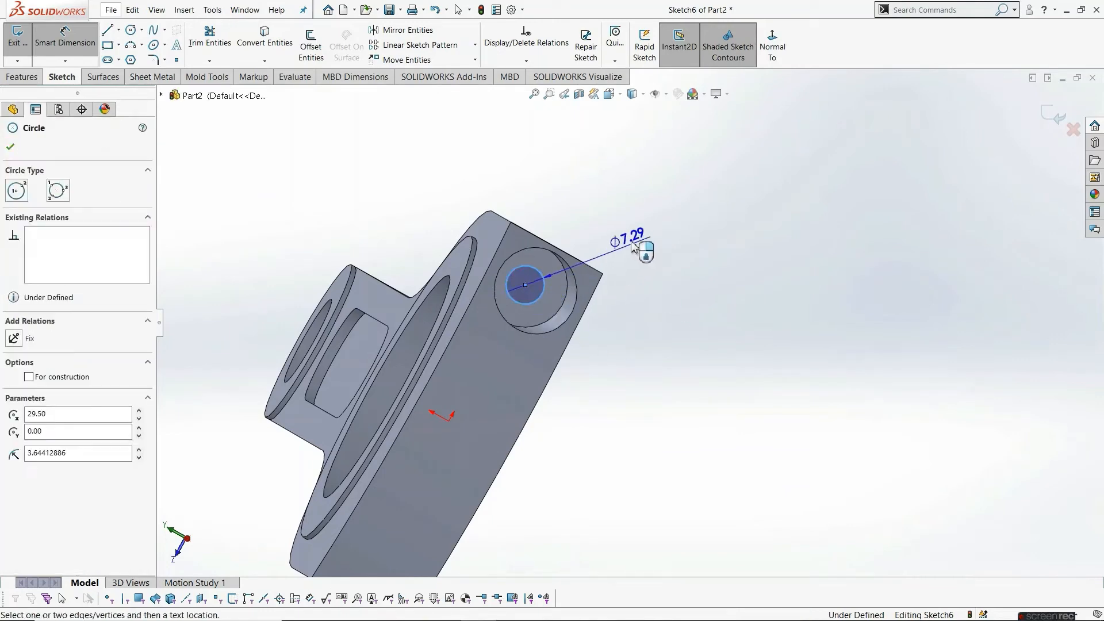
{"action": "left_click", "coordinate": [640, 244]}
{"action": "type", "text": "8"}
{"action": "key", "text": "Return"}
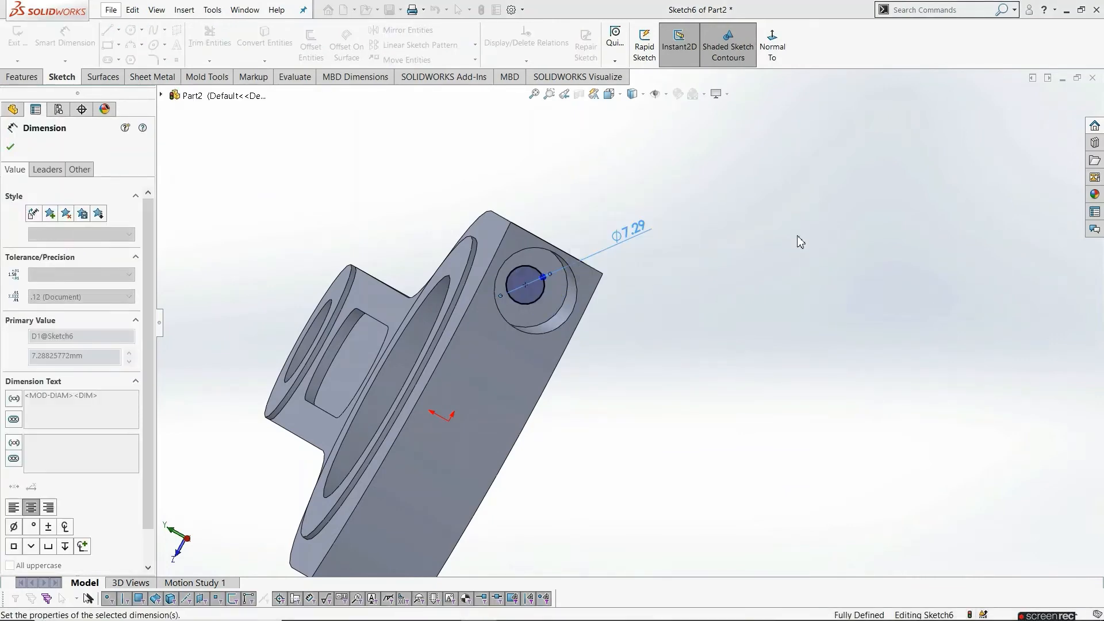
Exit the sketch and make an extruded cut of the 8 mm circle with the Through All end condition
{"action": "scroll", "coordinate": [726, 322], "scroll_direction": "up", "scroll_amount": 2}
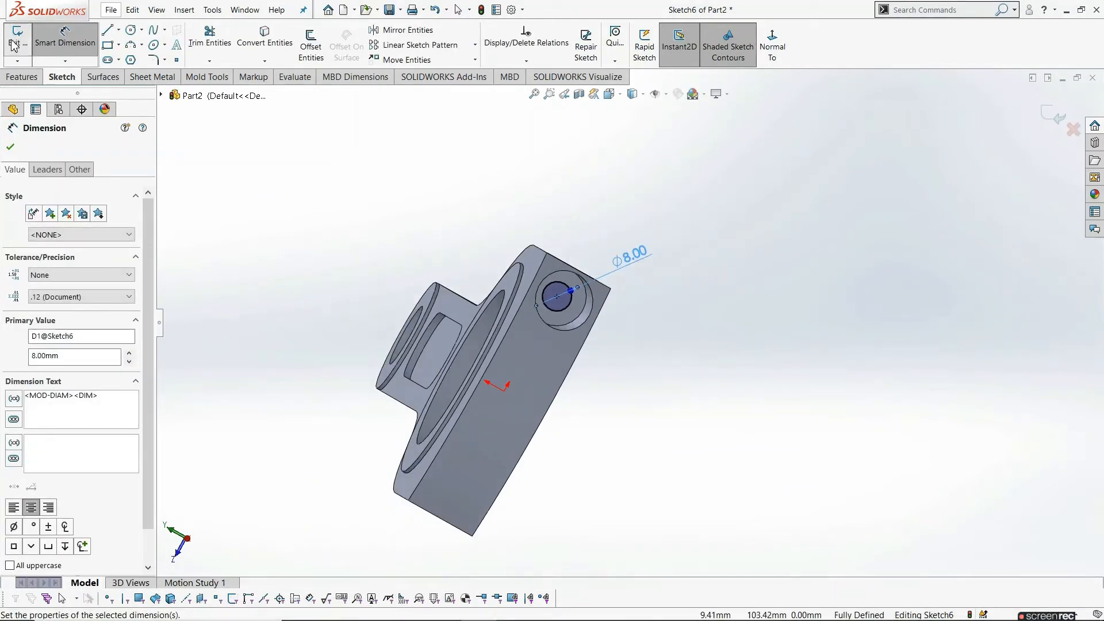
{"action": "left_click", "coordinate": [14, 46]}
{"action": "left_click", "coordinate": [204, 40]}
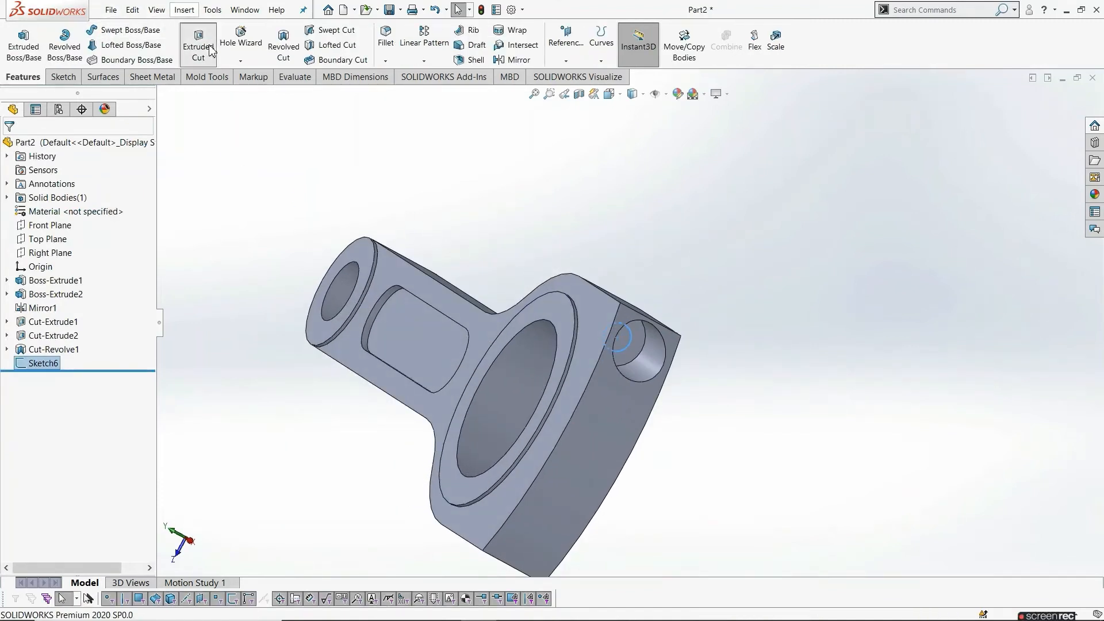
{"action": "left_click", "coordinate": [81, 226]}
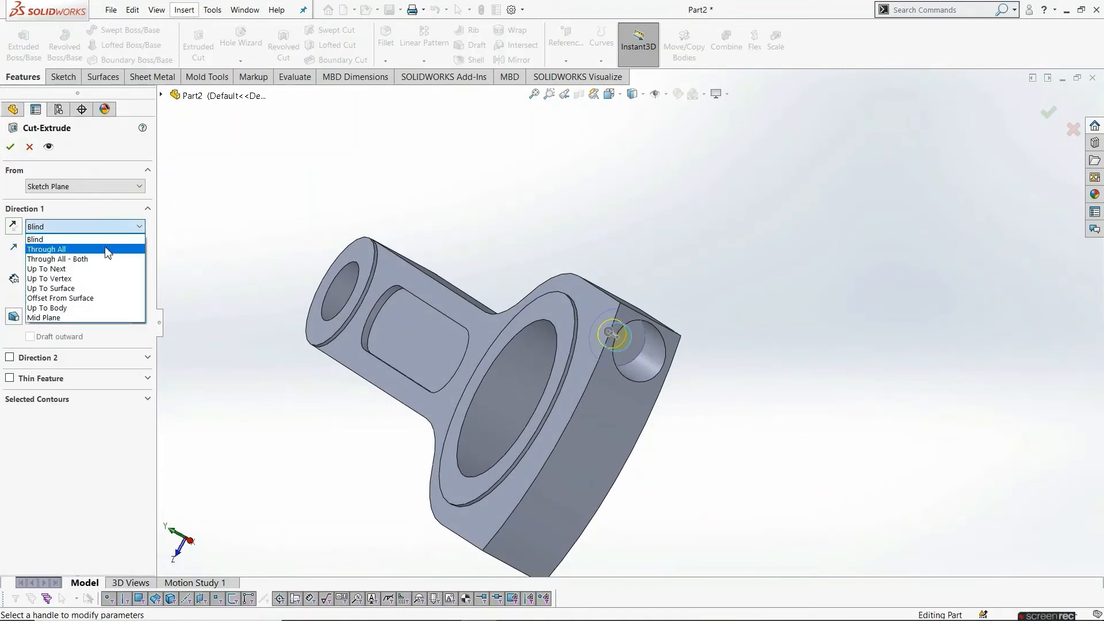
{"action": "left_click", "coordinate": [107, 251]}
{"action": "left_click", "coordinate": [10, 148]}
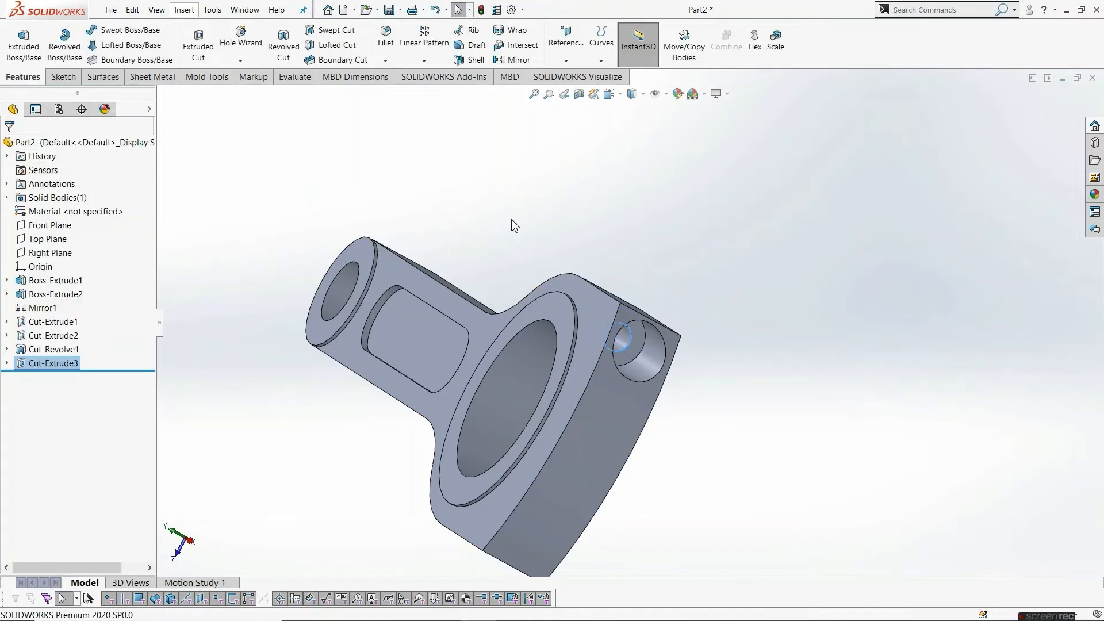
Mirror the revolved cut and the 8 mm through-hole cut about the Front Plane
{"action": "middle_click_drag", "start_coordinate": [592, 316], "coordinate": [577, 346]}
{"action": "left_click", "coordinate": [55, 351]}
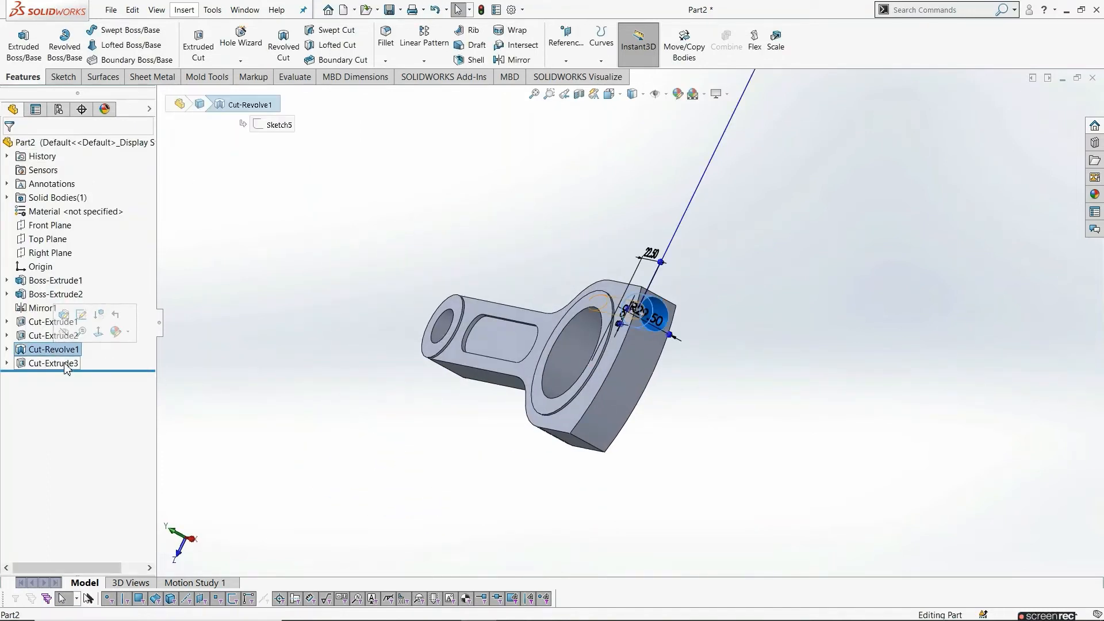
{"action": "left_click", "coordinate": [53, 363], "text": "ctrl"}
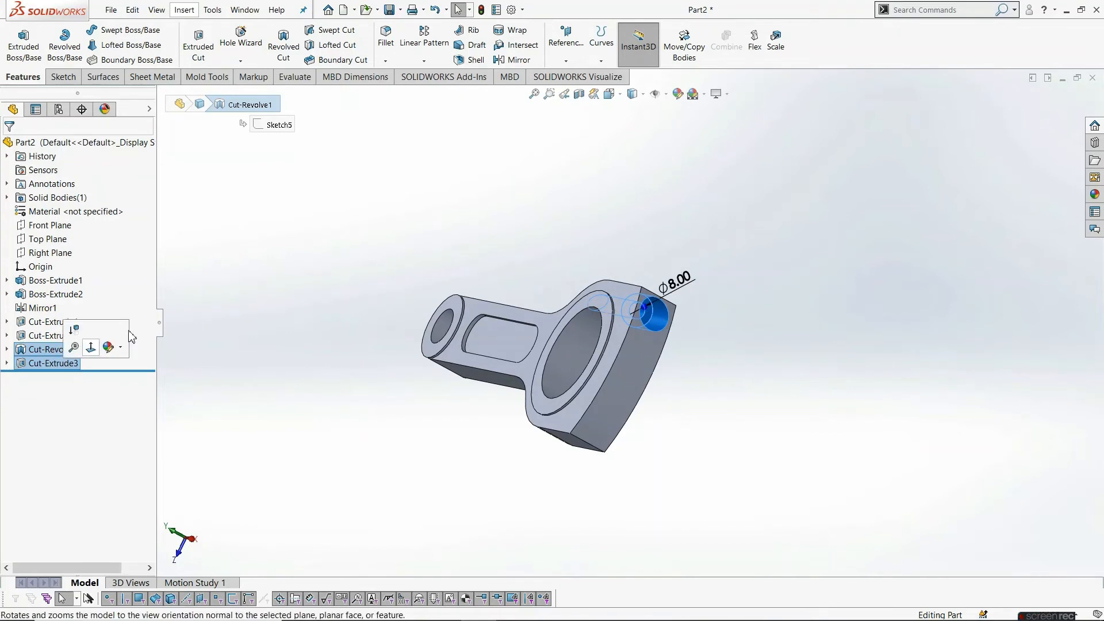
{"action": "left_click", "coordinate": [517, 60]}
{"action": "left_click", "coordinate": [162, 95]}
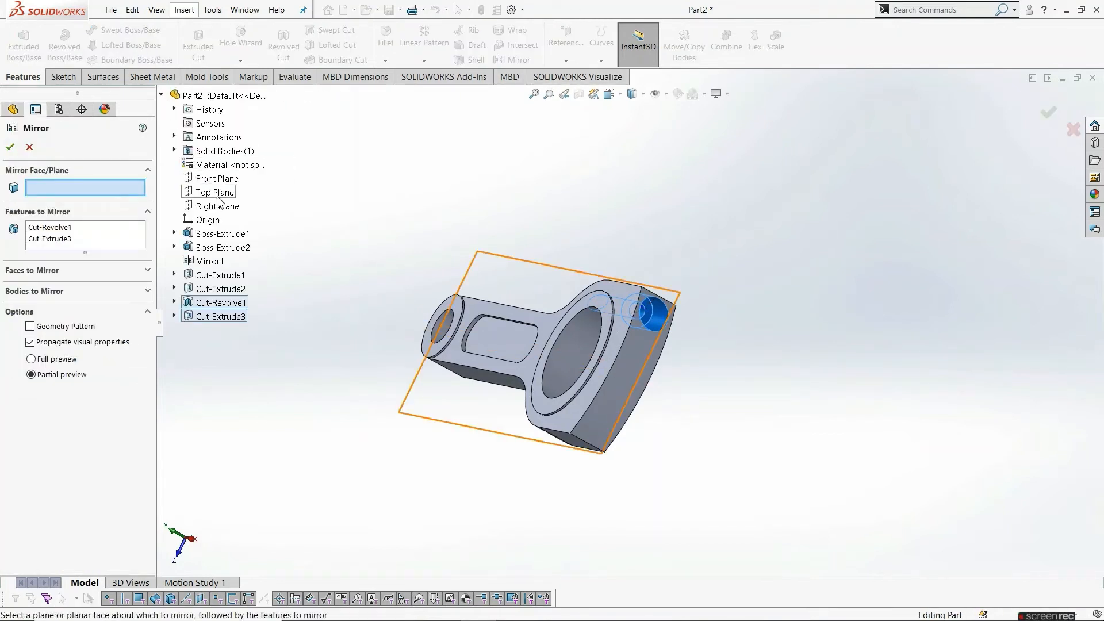
{"action": "left_click", "coordinate": [218, 178]}
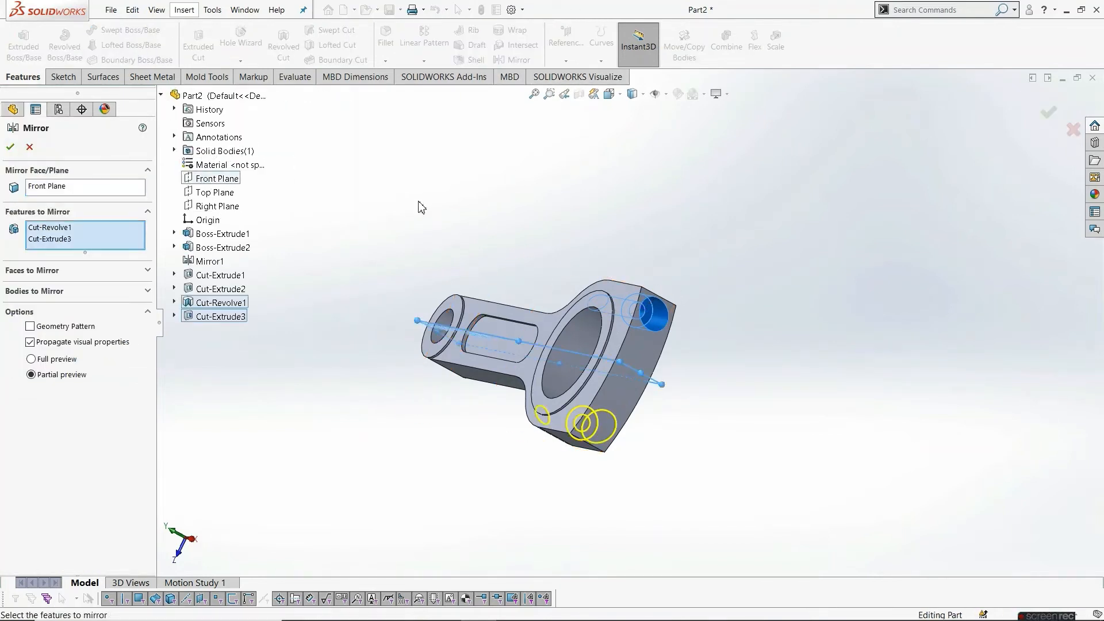
{"action": "middle_click_drag", "start_coordinate": [419, 207], "coordinate": [451, 197]}
{"action": "left_click", "coordinate": [10, 147]}
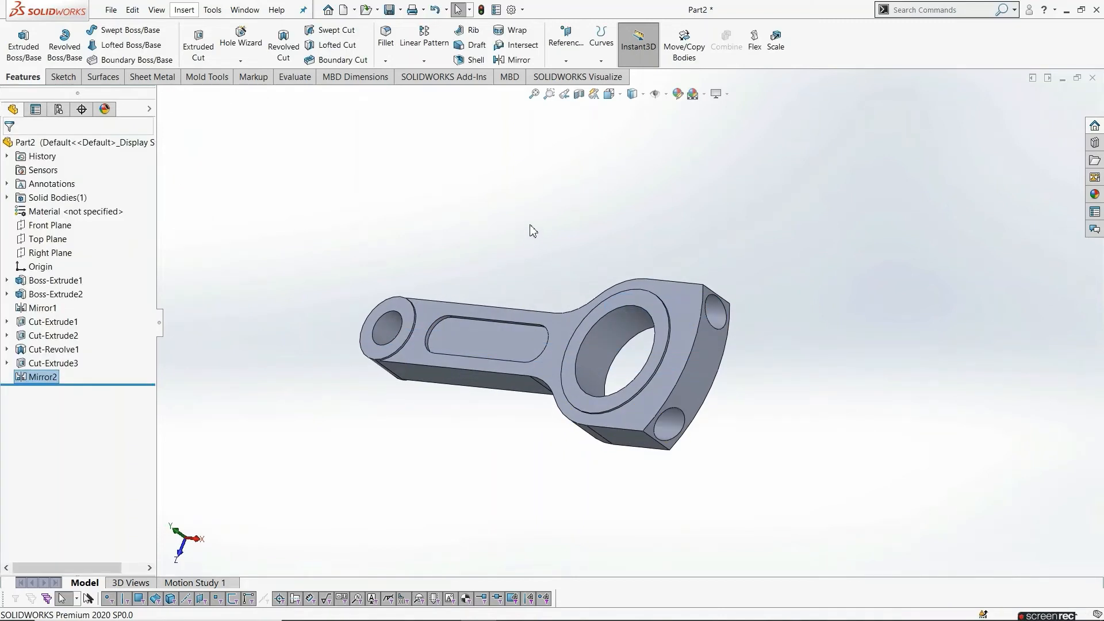
Start a 5 mm fillet and select the base edges of both raised rings and the slot pocket's floor edge on one face
{"action": "middle_click_drag", "start_coordinate": [720, 448], "coordinate": [577, 443]}
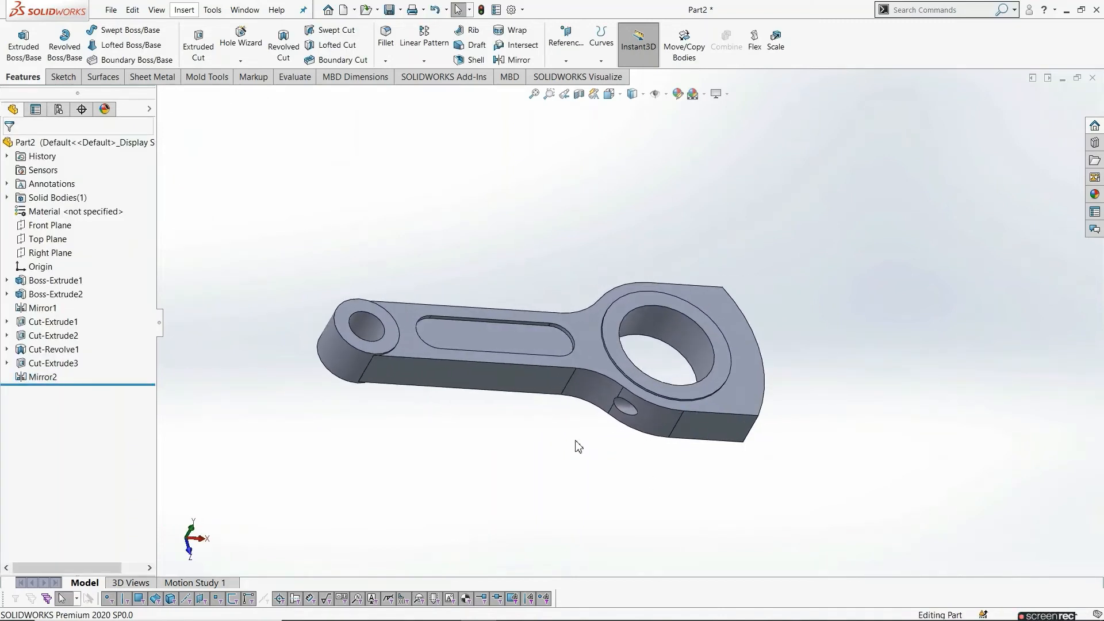
{"action": "scroll", "coordinate": [545, 354], "scroll_direction": "down", "scroll_amount": 3}
{"action": "middle_click_drag", "start_coordinate": [545, 354], "coordinate": [449, 299]}
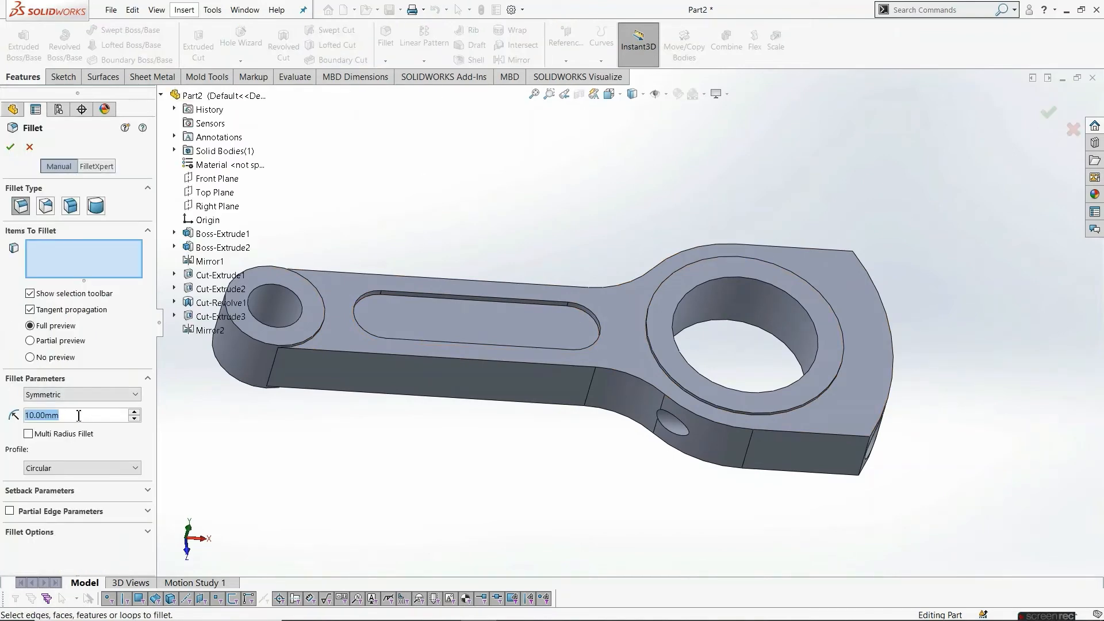
{"action": "type", "text": "5"}
{"action": "key", "text": "Return"}
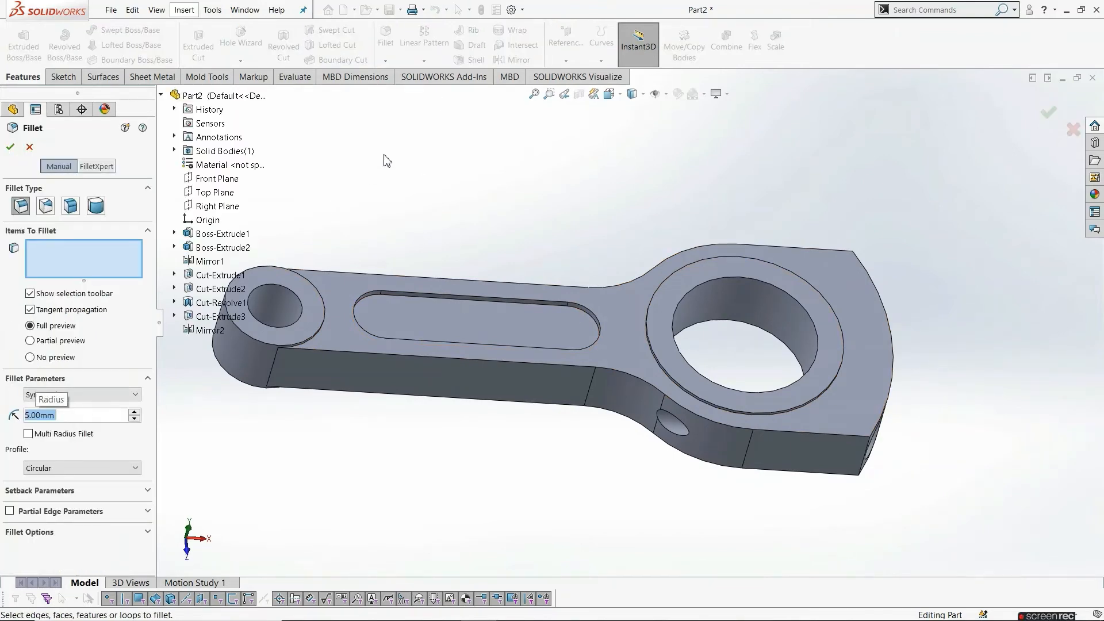
{"action": "middle_click_drag", "start_coordinate": [357, 282], "coordinate": [323, 282]}
{"action": "scroll", "coordinate": [287, 374], "scroll_direction": "down", "scroll_amount": 5}
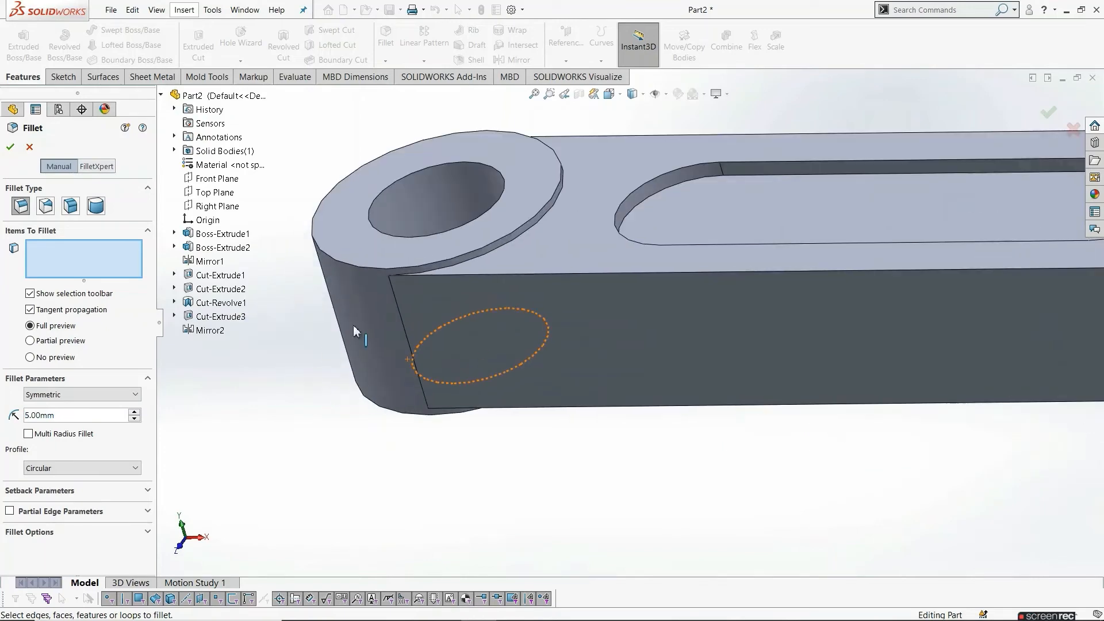
{"action": "left_click", "coordinate": [436, 269]}
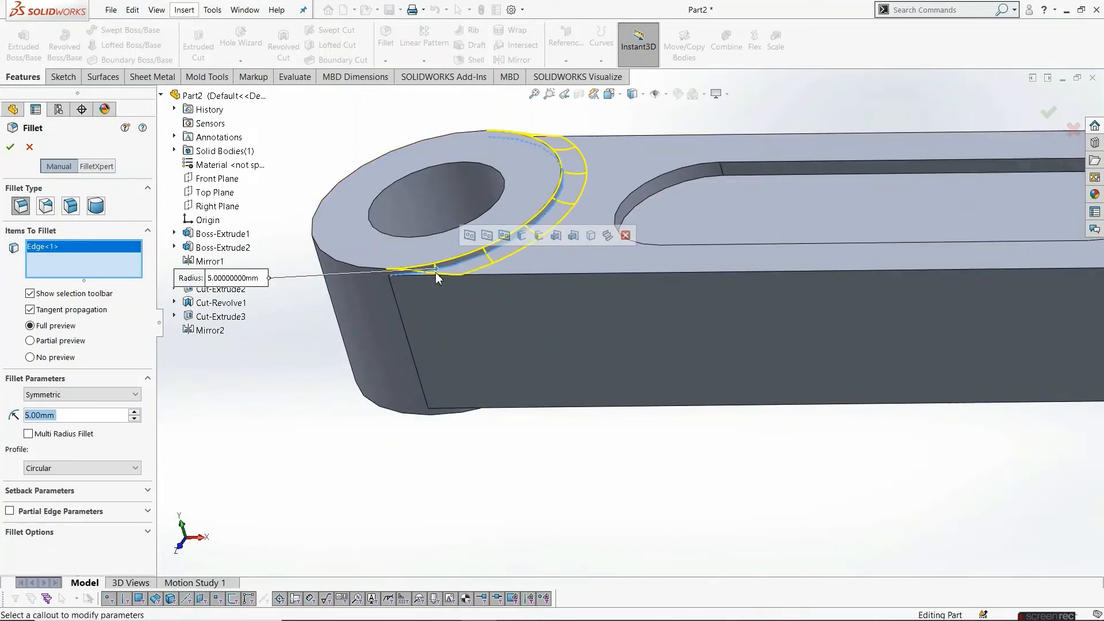
{"action": "left_click", "coordinate": [643, 211]}
{"action": "scroll", "coordinate": [656, 334], "scroll_direction": "up", "scroll_amount": 5}
{"action": "middle_click_drag", "start_coordinate": [668, 375], "coordinate": [792, 413]}
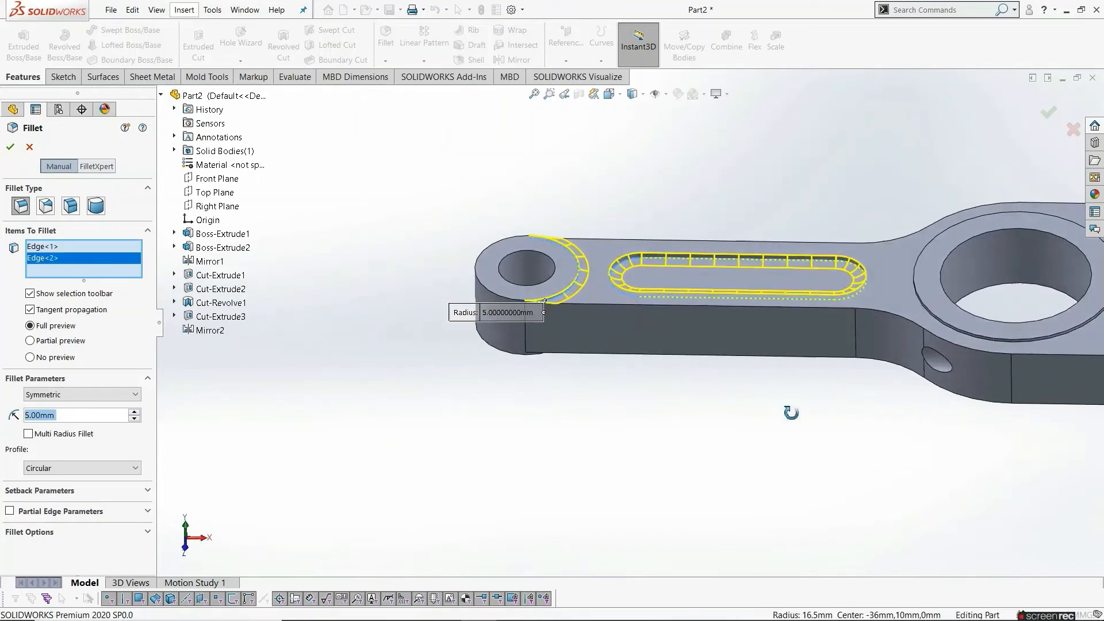
{"action": "scroll", "coordinate": [800, 391], "scroll_direction": "down", "scroll_amount": 8}
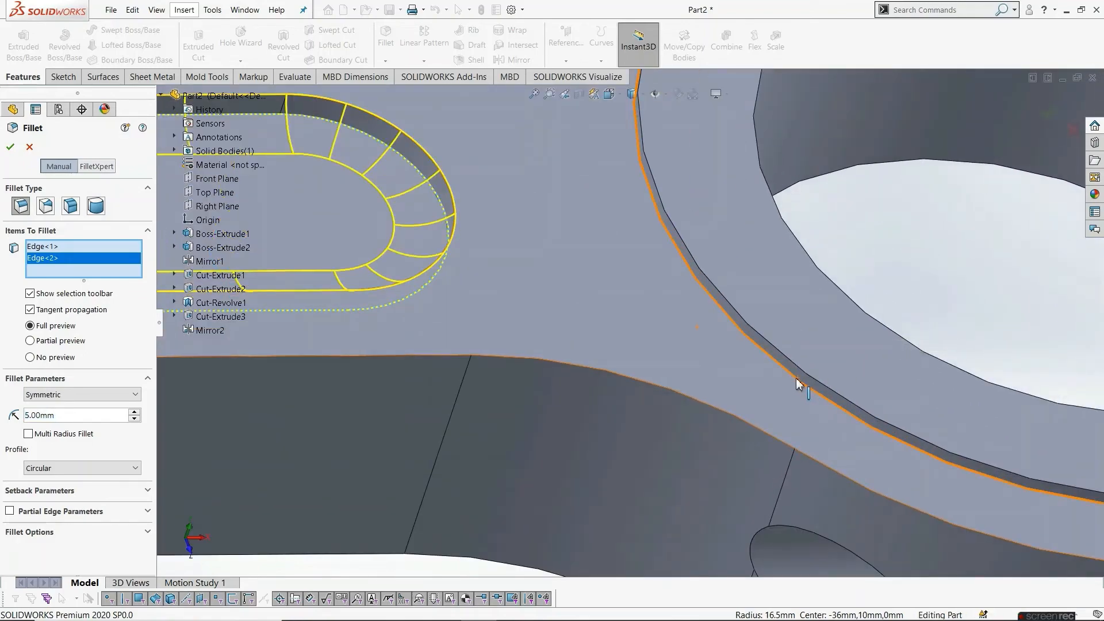
{"action": "left_click", "coordinate": [797, 384]}
{"action": "scroll", "coordinate": [798, 384], "scroll_direction": "up", "scroll_amount": 8}
Add the small ring's base edge and the slot pocket's floor edge on the opposite face to the fillet selection
{"action": "middle_click_drag", "start_coordinate": [636, 464], "coordinate": [325, 306]}
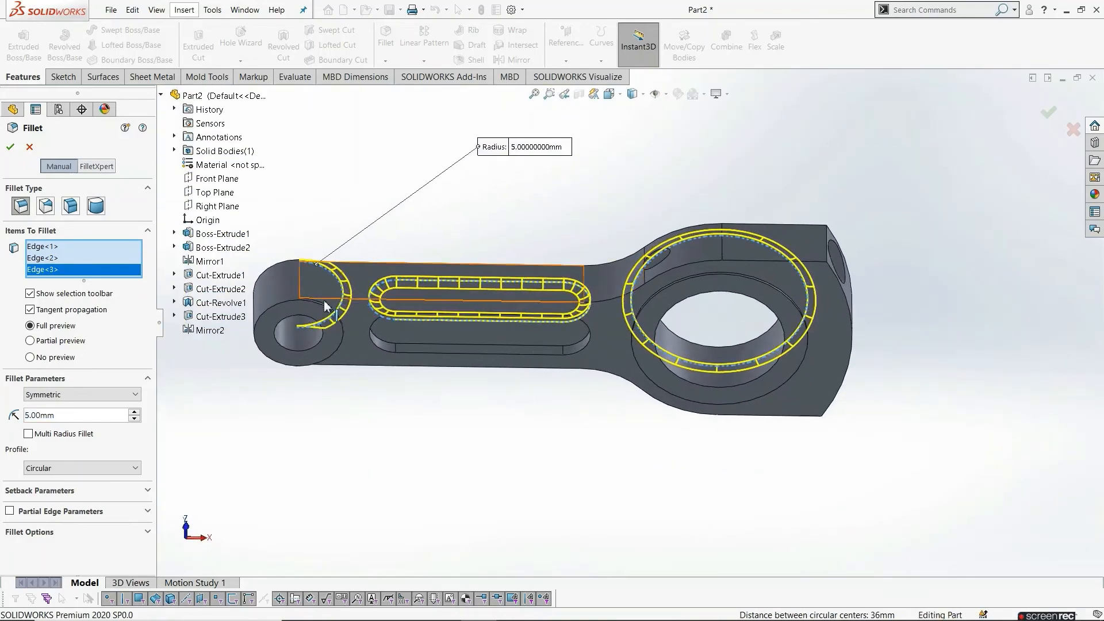
{"action": "scroll", "coordinate": [325, 306], "scroll_direction": "down", "scroll_amount": 5}
{"action": "middle_click_drag", "start_coordinate": [432, 399], "coordinate": [382, 399]}
{"action": "left_click", "coordinate": [381, 337]}
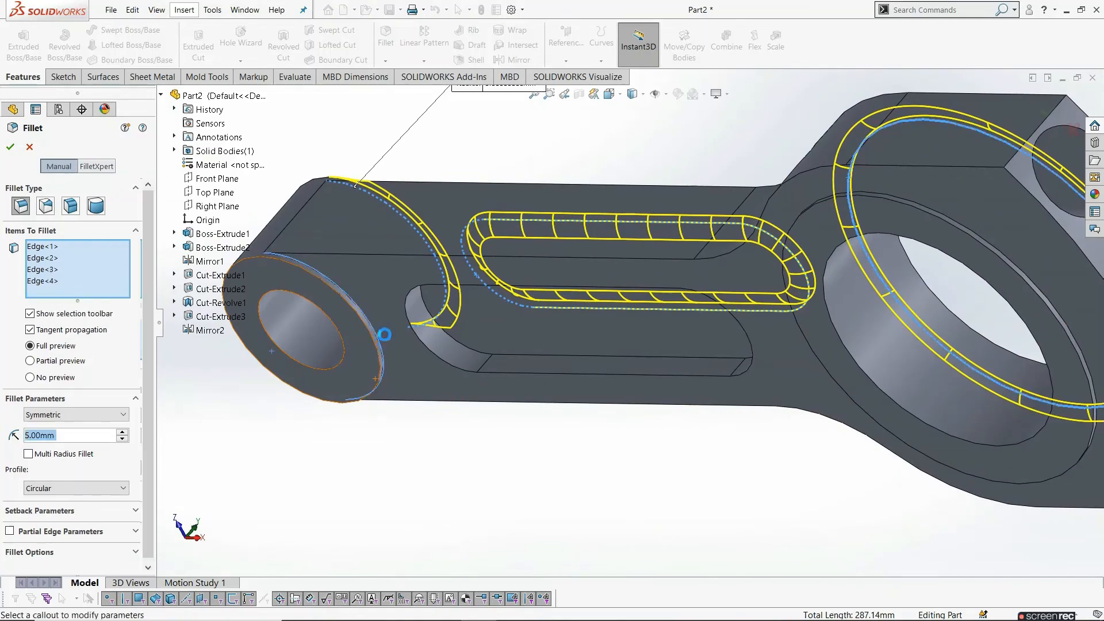
{"action": "middle_click_drag", "start_coordinate": [384, 334], "coordinate": [679, 152]}
{"action": "left_click", "coordinate": [499, 273]}
{"action": "scroll", "coordinate": [805, 270], "scroll_direction": "up", "scroll_amount": 5}
Add the large ring's base edge on the opposite face to the selection and complete the fillet
{"action": "middle_click_drag", "start_coordinate": [817, 282], "coordinate": [751, 261]}
{"action": "scroll", "coordinate": [806, 254], "scroll_direction": "down", "scroll_amount": 4}
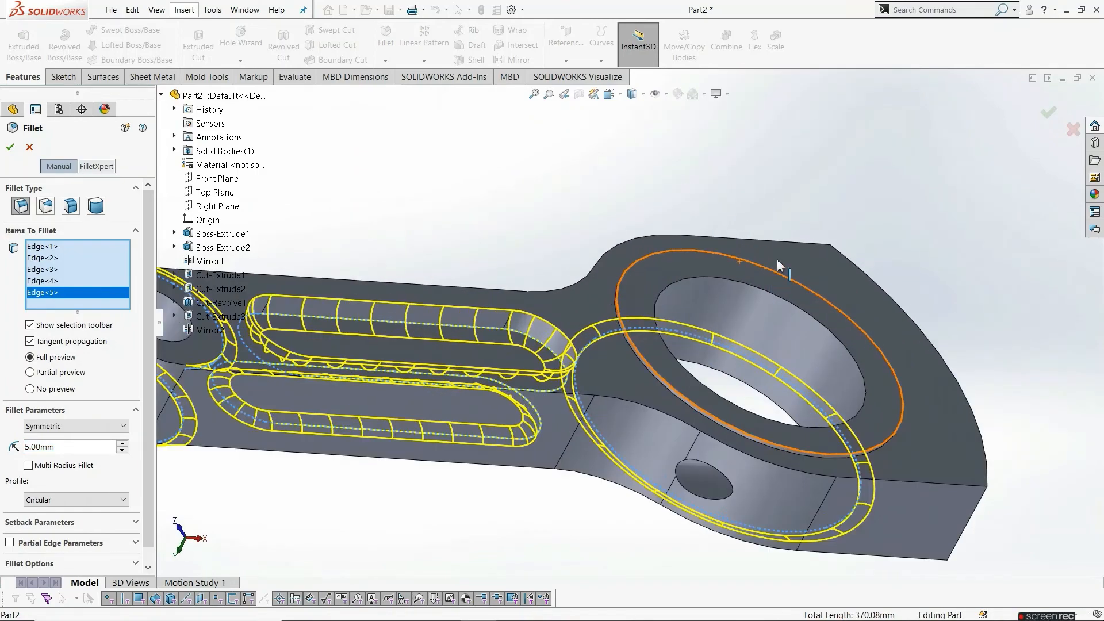
{"action": "scroll", "coordinate": [601, 328], "scroll_direction": "down", "scroll_amount": 3}
{"action": "scroll", "coordinate": [599, 339], "scroll_direction": "up", "scroll_amount": 4}
{"action": "mouse_move", "coordinate": [598, 339]}
{"action": "middle_mouse_down"}
{"action": "mouse_move", "coordinate": [581, 328]}
{"action": "mouse_move", "coordinate": [590, 343]}
{"action": "middle_mouse_up"}
{"action": "scroll", "coordinate": [589, 343], "scroll_direction": "down", "scroll_amount": 6}
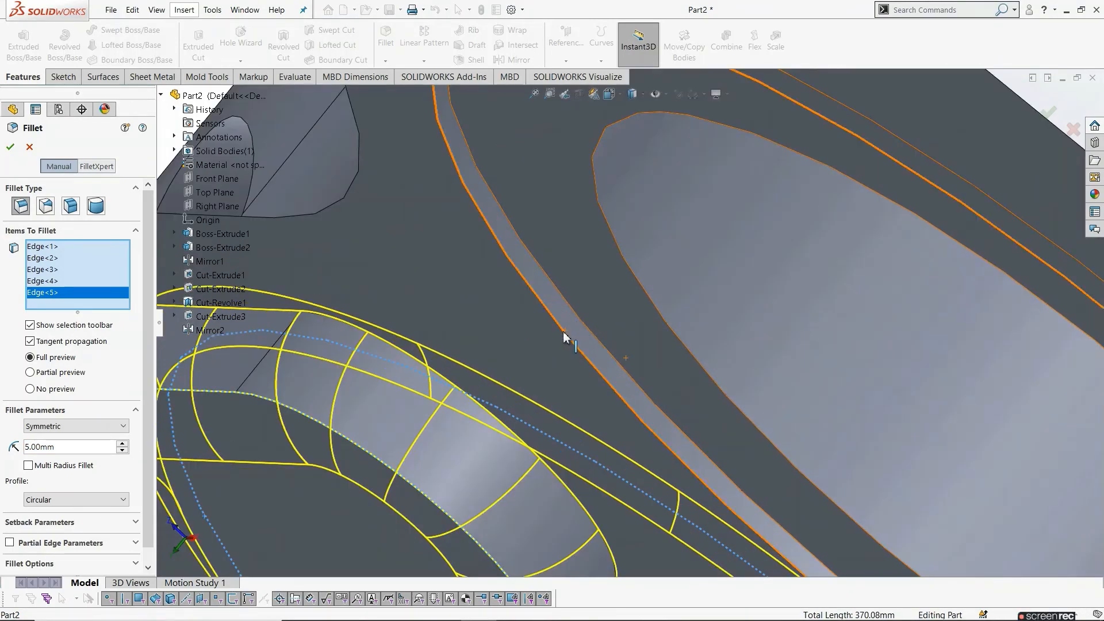
{"action": "left_click", "coordinate": [549, 382]}
{"action": "scroll", "coordinate": [550, 381], "scroll_direction": "up", "scroll_amount": 6}
{"action": "middle_click_drag", "start_coordinate": [549, 381], "coordinate": [659, 338]}
{"action": "left_click", "coordinate": [11, 147]}
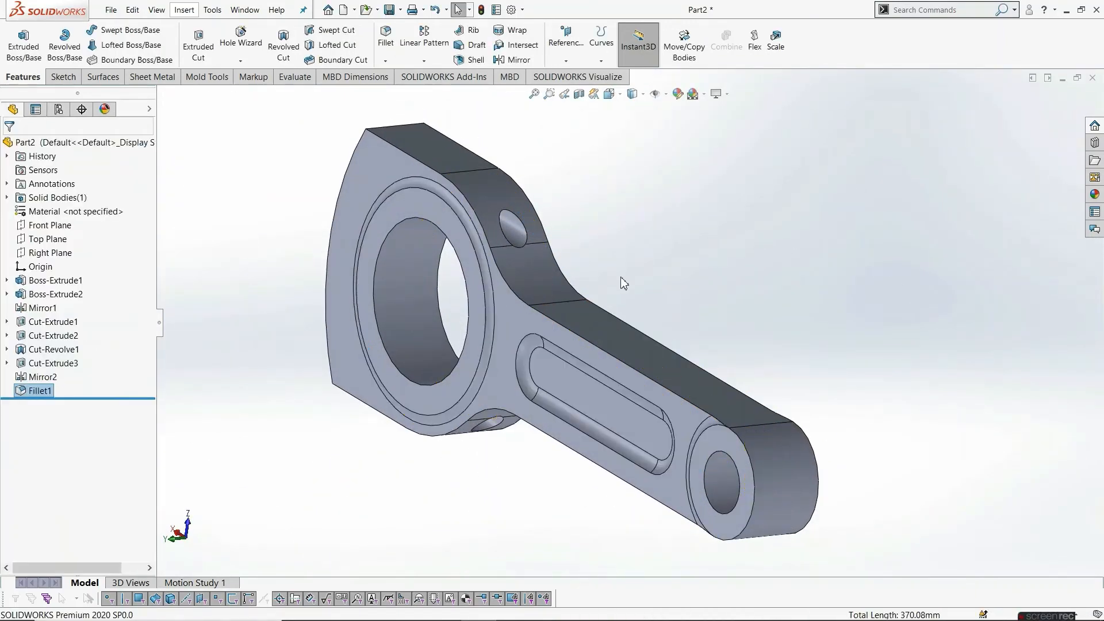
Start a 2 mm fillet and select one outer corner edge beside a bolt hole at the wide end
{"action": "scroll", "coordinate": [690, 265], "scroll_direction": "up", "scroll_amount": 5}
{"action": "middle_click_drag", "start_coordinate": [713, 257], "coordinate": [645, 496]}
{"action": "scroll", "coordinate": [662, 249], "scroll_direction": "down", "scroll_amount": 2}
{"action": "middle_click_drag", "start_coordinate": [684, 308], "coordinate": [707, 372]}
{"action": "scroll", "coordinate": [707, 372], "scroll_direction": "up", "scroll_amount": 3}
{"action": "scroll", "coordinate": [720, 220], "scroll_direction": "down", "scroll_amount": 3}
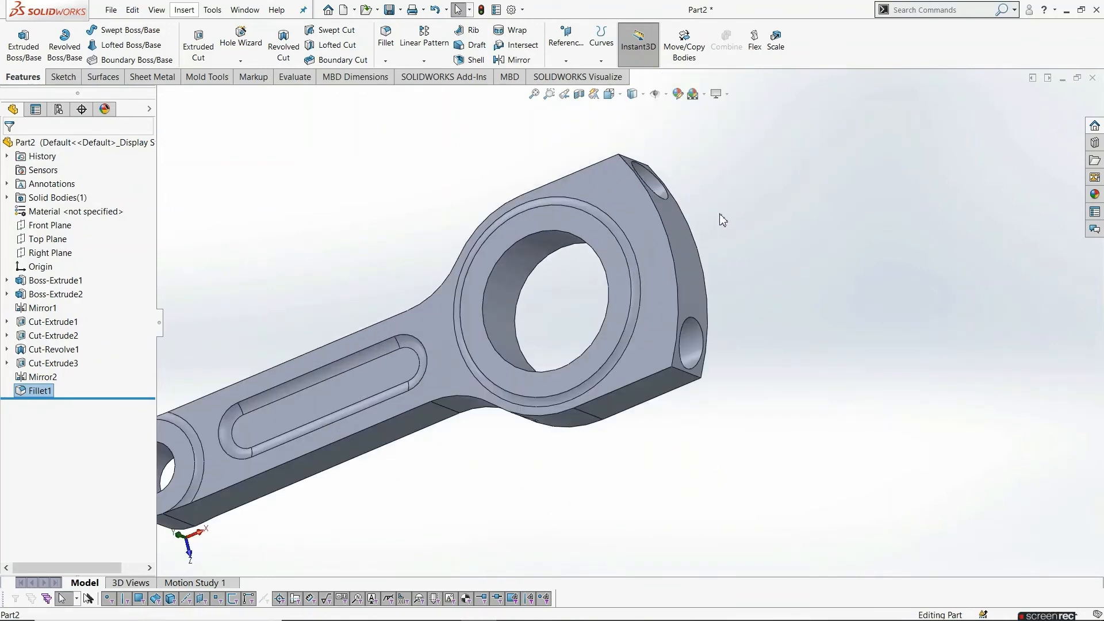
{"action": "left_click", "coordinate": [394, 56]}
{"action": "scroll", "coordinate": [95, 408], "scroll_direction": "down", "scroll_amount": 3}
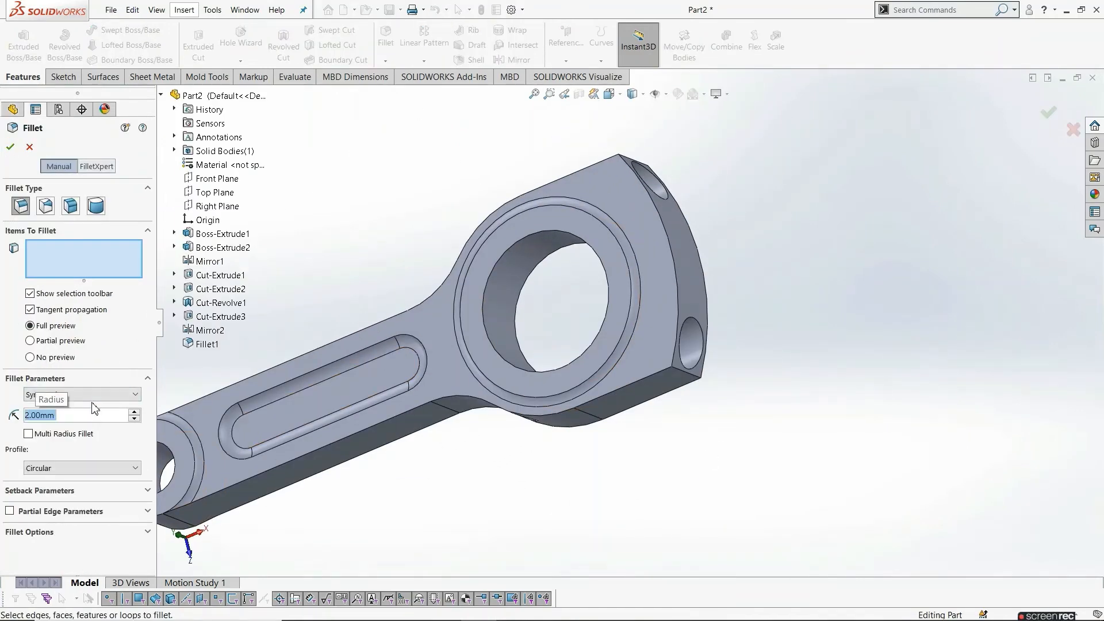
{"action": "scroll", "coordinate": [711, 396], "scroll_direction": "down", "scroll_amount": 3}
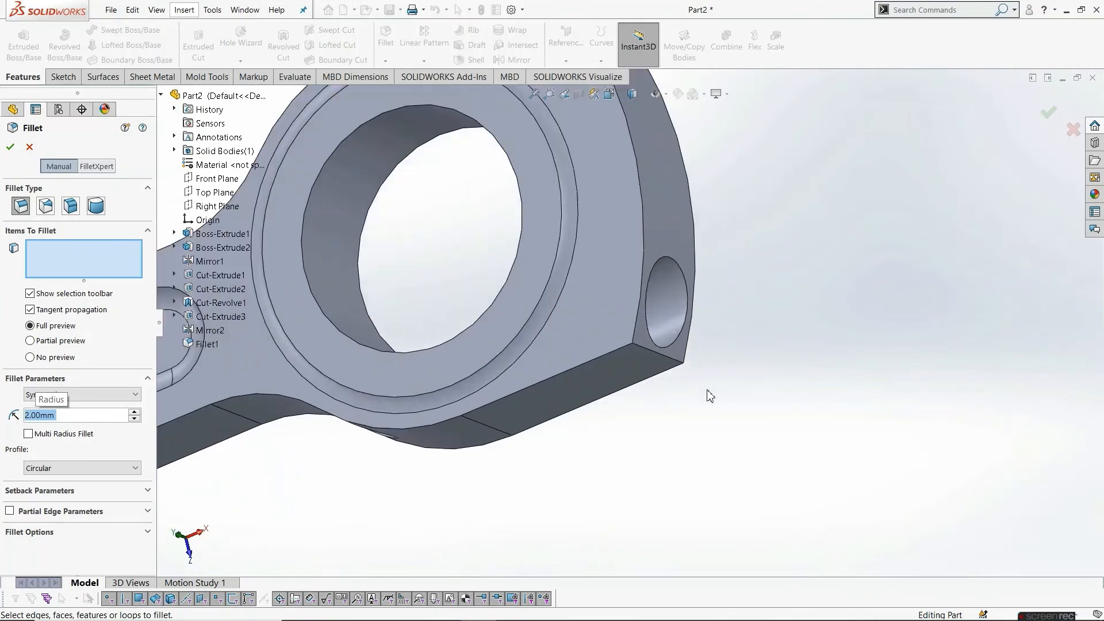
{"action": "left_click", "coordinate": [680, 365]}
{"action": "scroll", "coordinate": [688, 308], "scroll_direction": "up", "scroll_amount": 5}
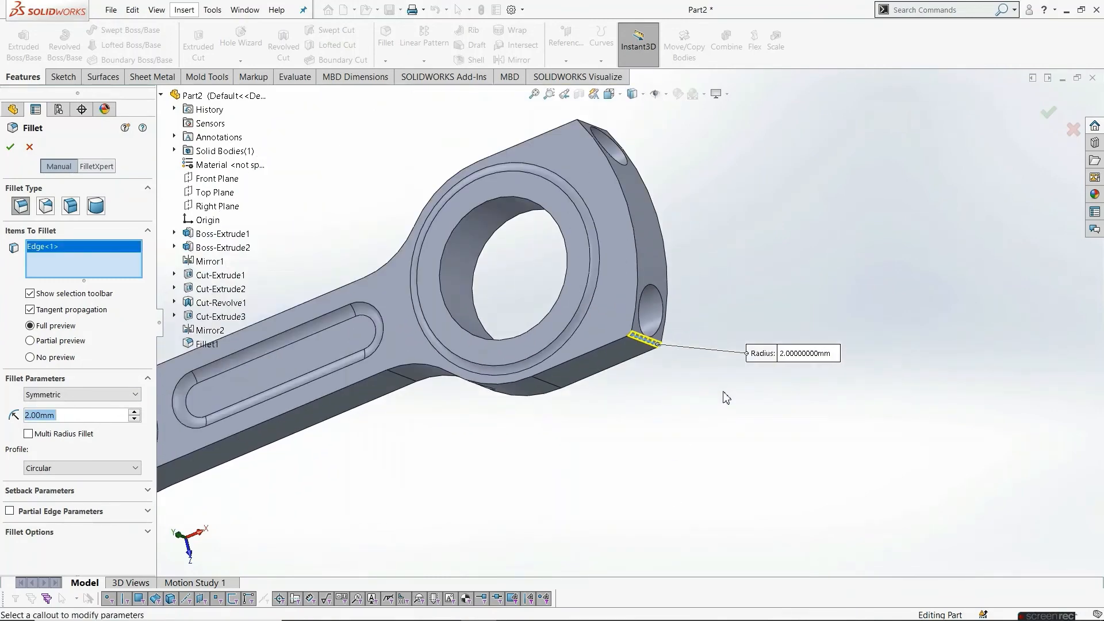
Add the other outer corner edge of the wide end to the selection and complete the fillet
{"action": "middle_click_drag", "start_coordinate": [684, 220], "coordinate": [619, 385]}
{"action": "scroll", "coordinate": [532, 353], "scroll_direction": "down", "scroll_amount": 5}
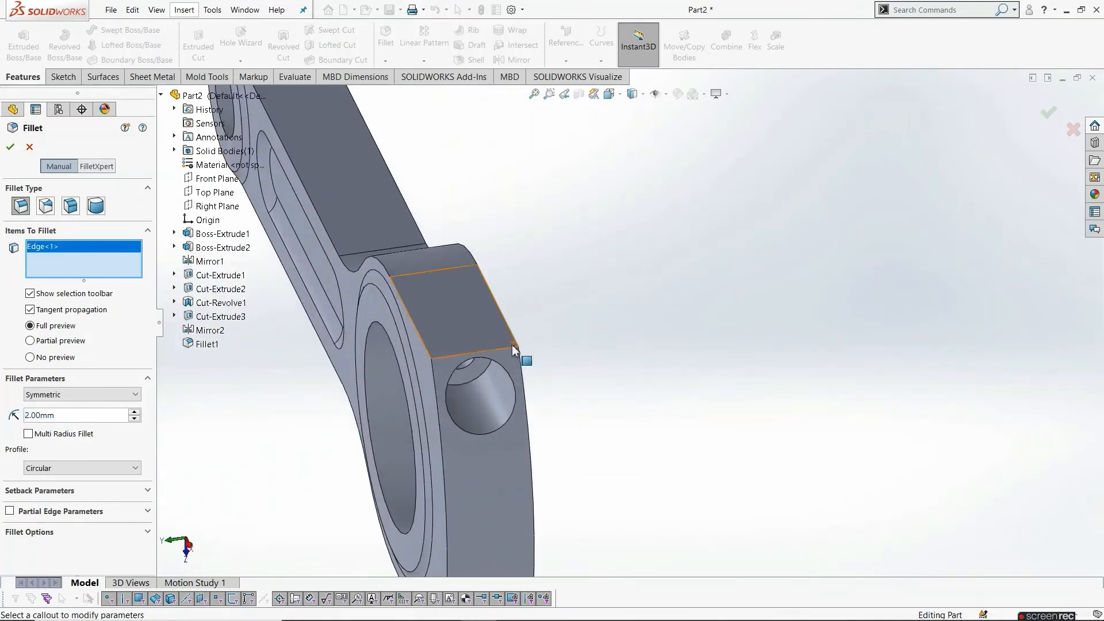
{"action": "left_click", "coordinate": [508, 349]}
{"action": "scroll", "coordinate": [577, 398], "scroll_direction": "up", "scroll_amount": 4}
{"action": "middle_click_drag", "start_coordinate": [577, 398], "coordinate": [575, 330]}
{"action": "left_click", "coordinate": [10, 147]}
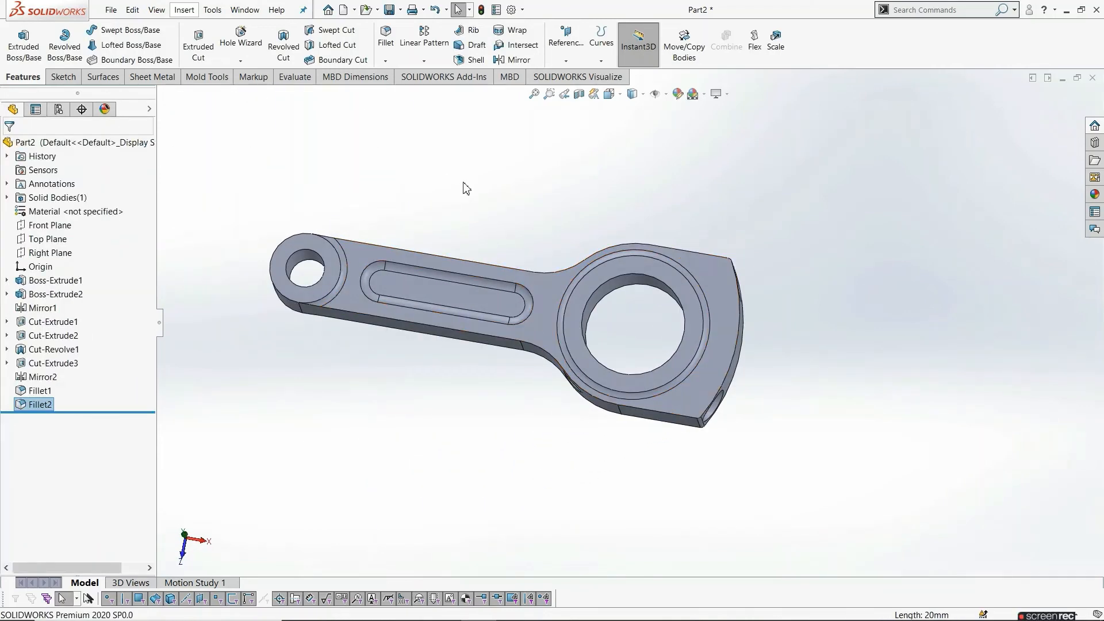
Start a sketch on the raised ring face around the large hole and view it face-on
{"action": "middle_click_drag", "start_coordinate": [493, 417], "coordinate": [521, 374]}
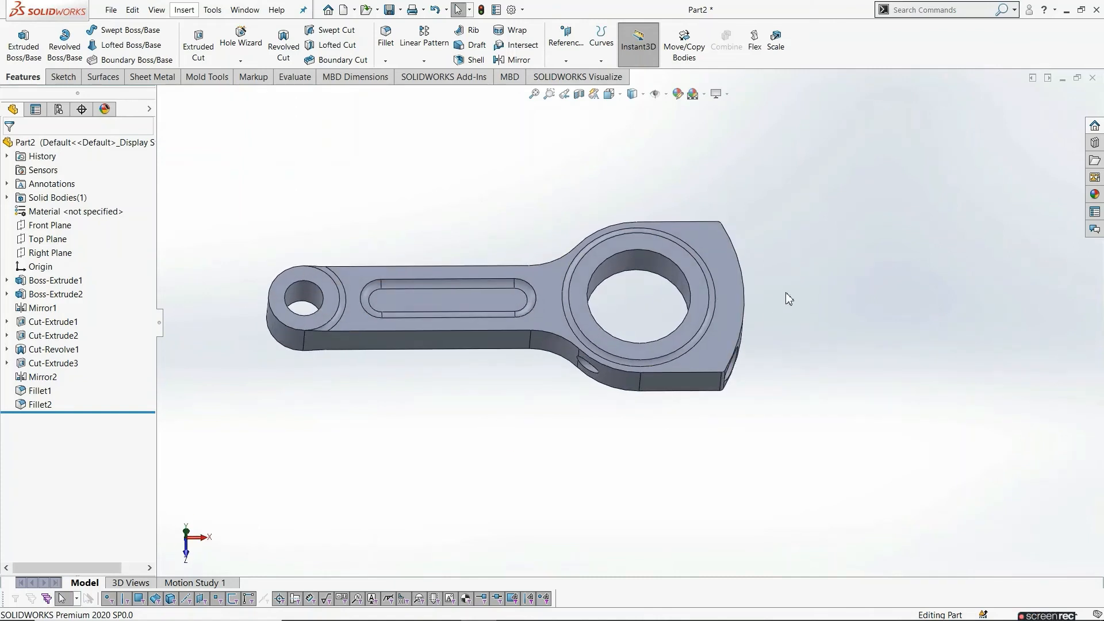
{"action": "left_click", "coordinate": [679, 260]}
{"action": "left_click", "coordinate": [738, 227]}
{"action": "left_click", "coordinate": [653, 163]}
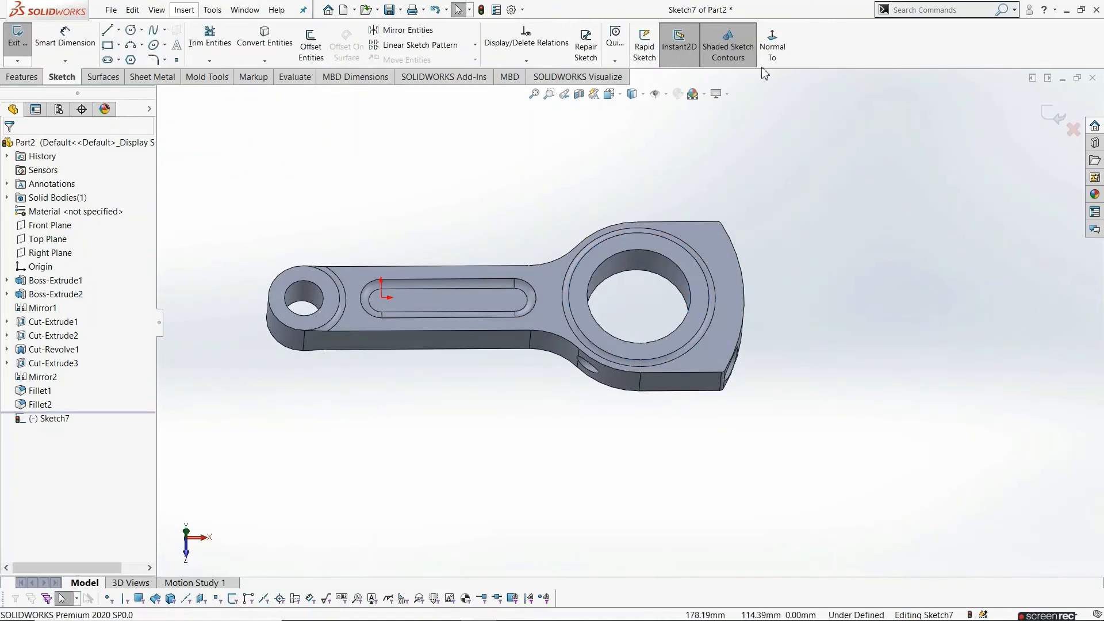
{"action": "left_click", "coordinate": [772, 42]}
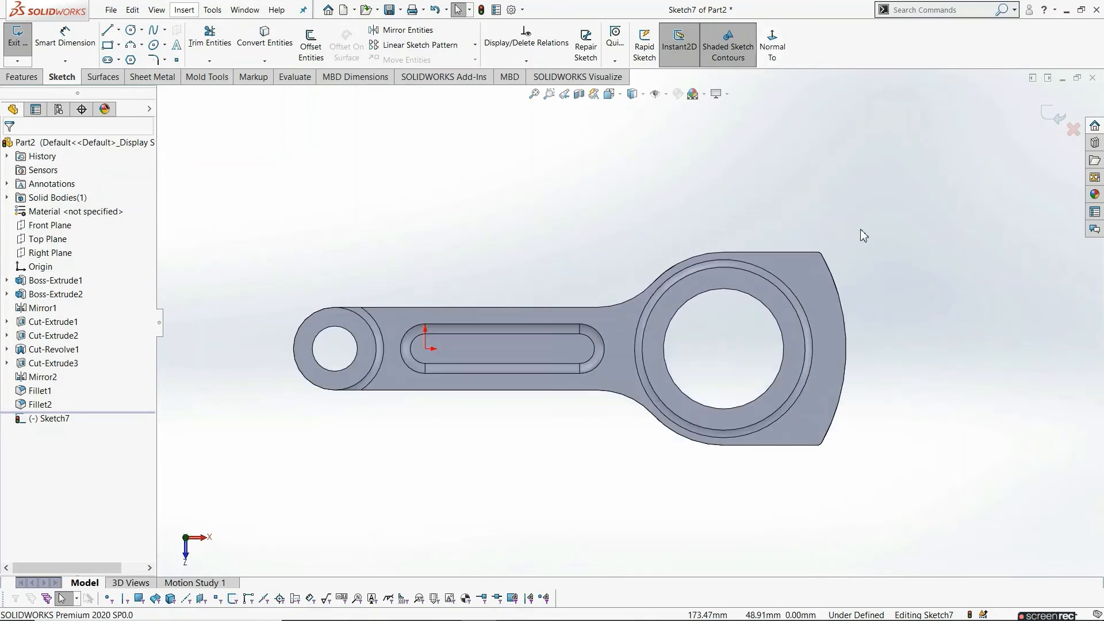
Draw a vertical midpoint line centred on the large hole, extending past both sides of the wide end, and exit the sketch
{"action": "left_click", "coordinate": [118, 29]}
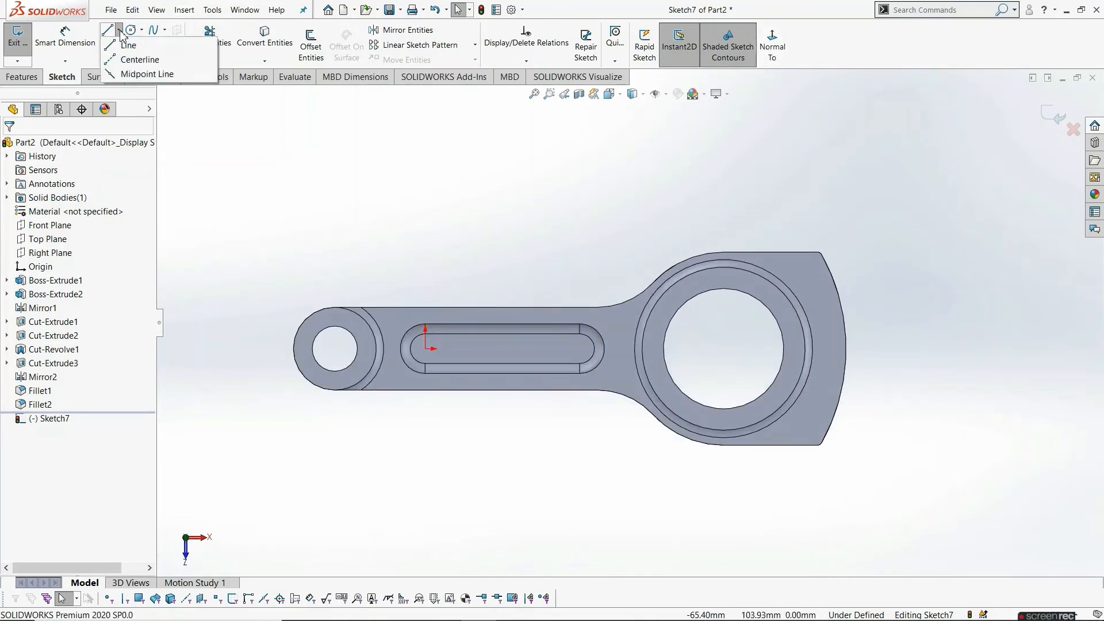
{"action": "left_click", "coordinate": [144, 71]}
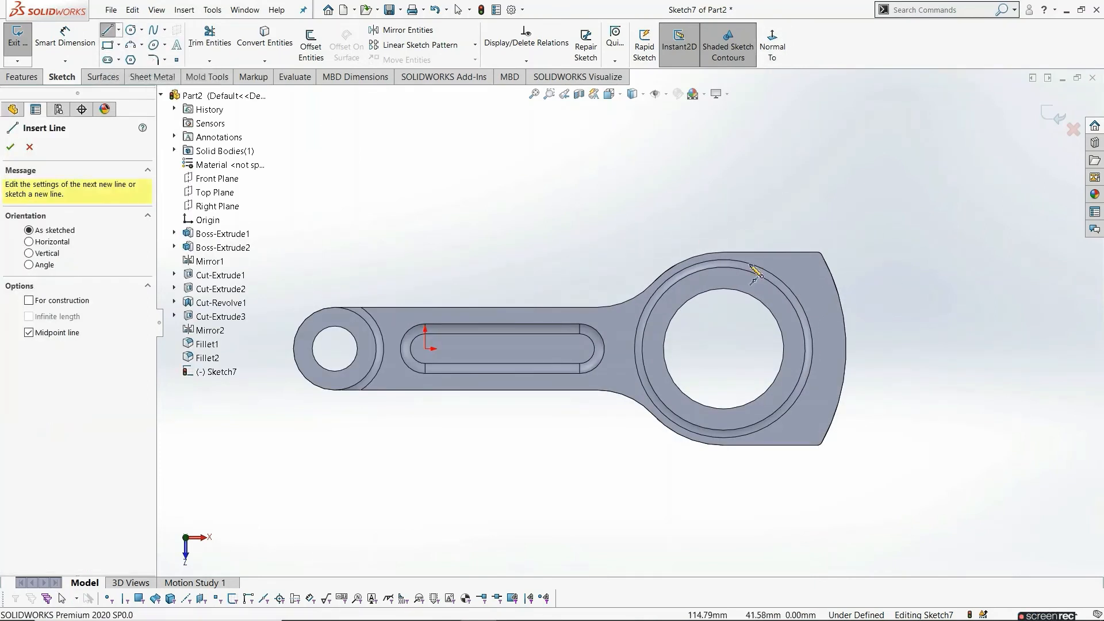
{"action": "left_click", "coordinate": [724, 349]}
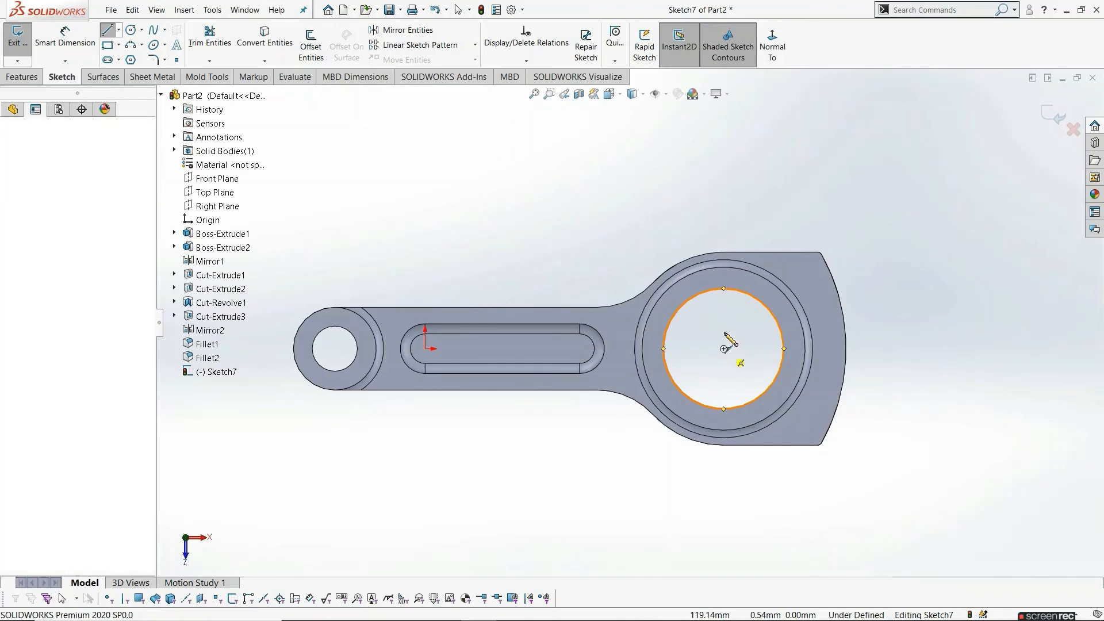
{"action": "left_click", "coordinate": [742, 212]}
{"action": "key", "text": "Escape"}
{"action": "middle_click_drag", "start_coordinate": [717, 367], "coordinate": [713, 333]}
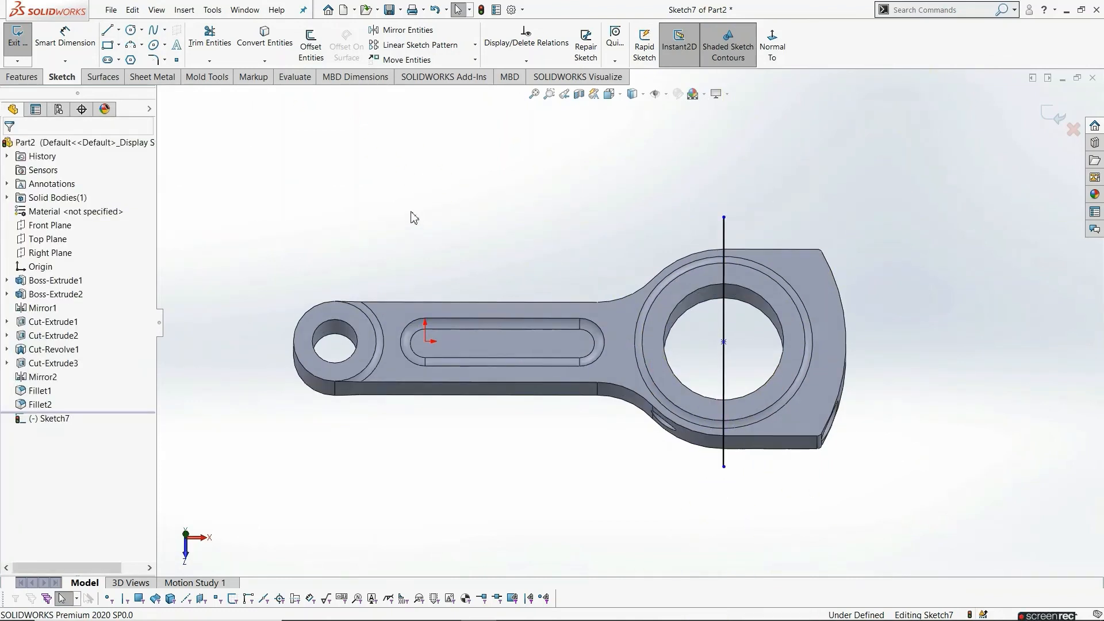
{"action": "left_click", "coordinate": [19, 53]}
Split the connecting rod along the sketched line through the large hole, keeping both resulting bodies without assigning file names
{"action": "middle_click_drag", "start_coordinate": [681, 241], "coordinate": [678, 199]}
{"action": "left_click", "coordinate": [195, 12]}
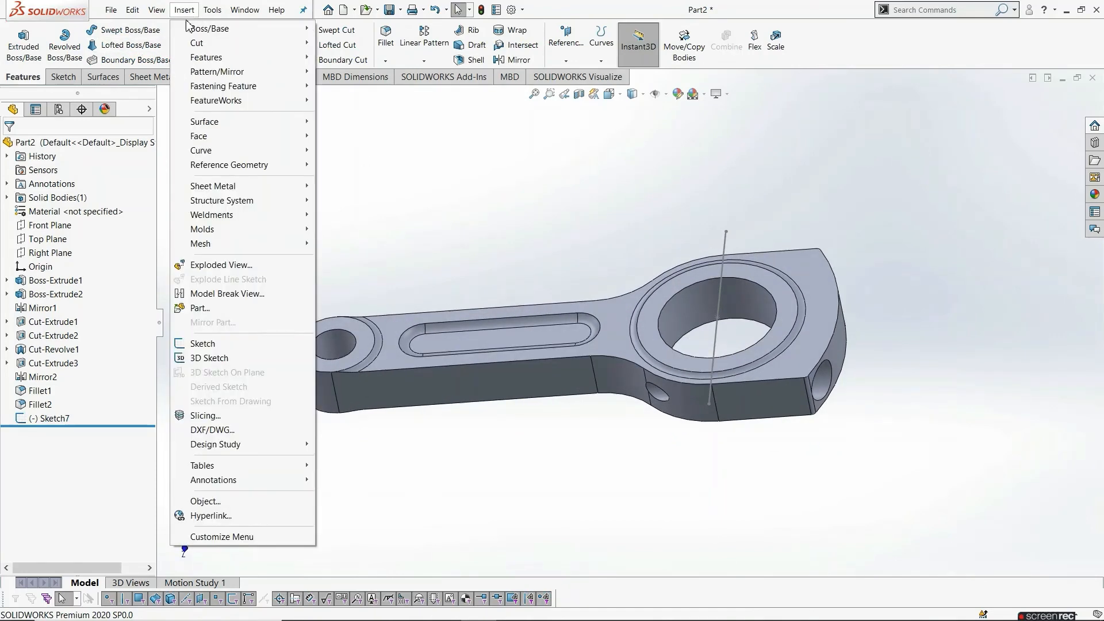
{"action": "mouse_move", "coordinate": [247, 57]}
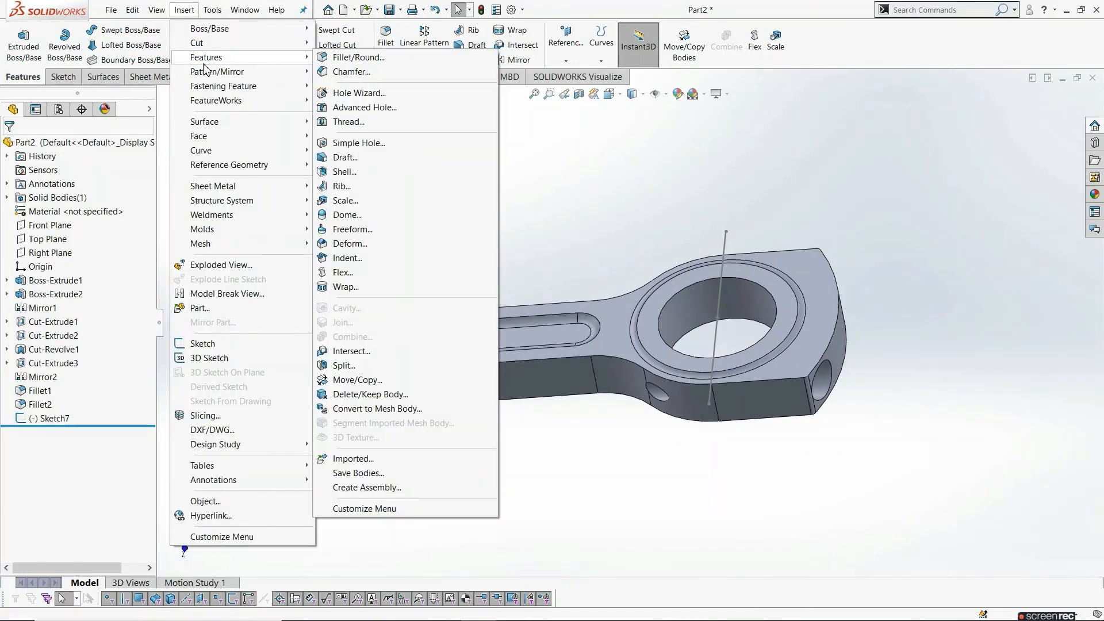
{"action": "left_click", "coordinate": [385, 369]}
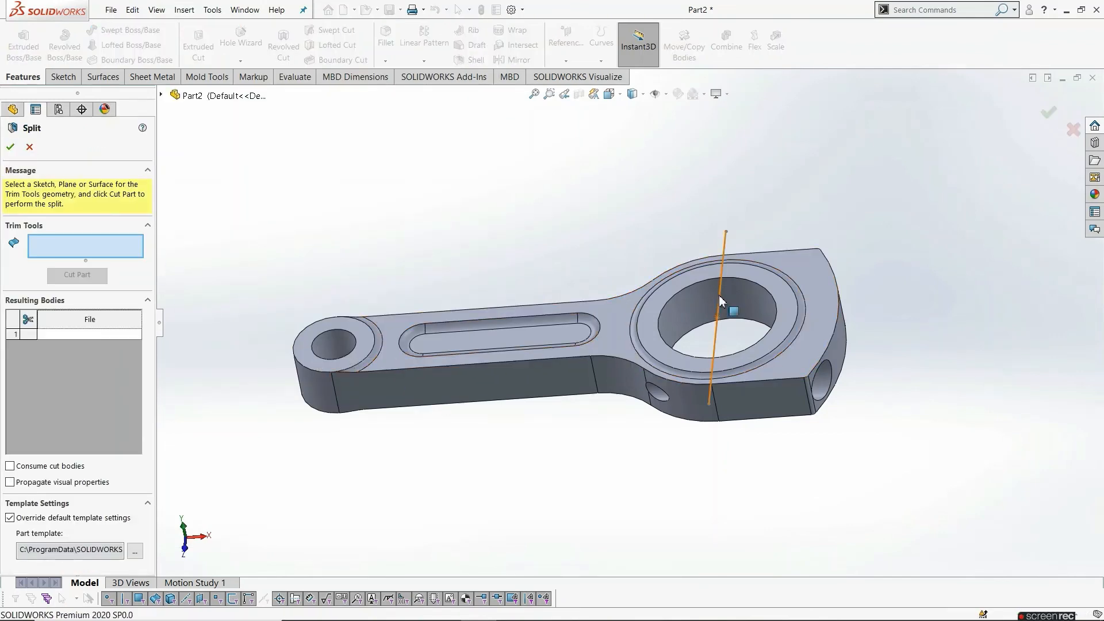
{"action": "left_click", "coordinate": [721, 307]}
{"action": "left_click", "coordinate": [95, 276]}
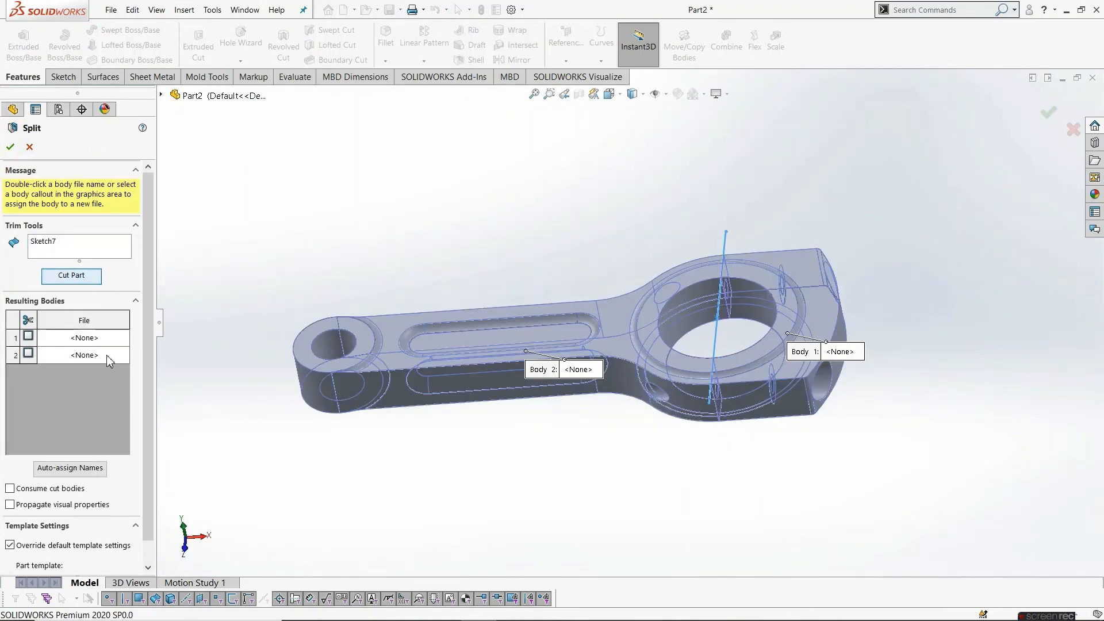
{"action": "left_click", "coordinate": [758, 270]}
{"action": "left_click", "coordinate": [709, 277]}
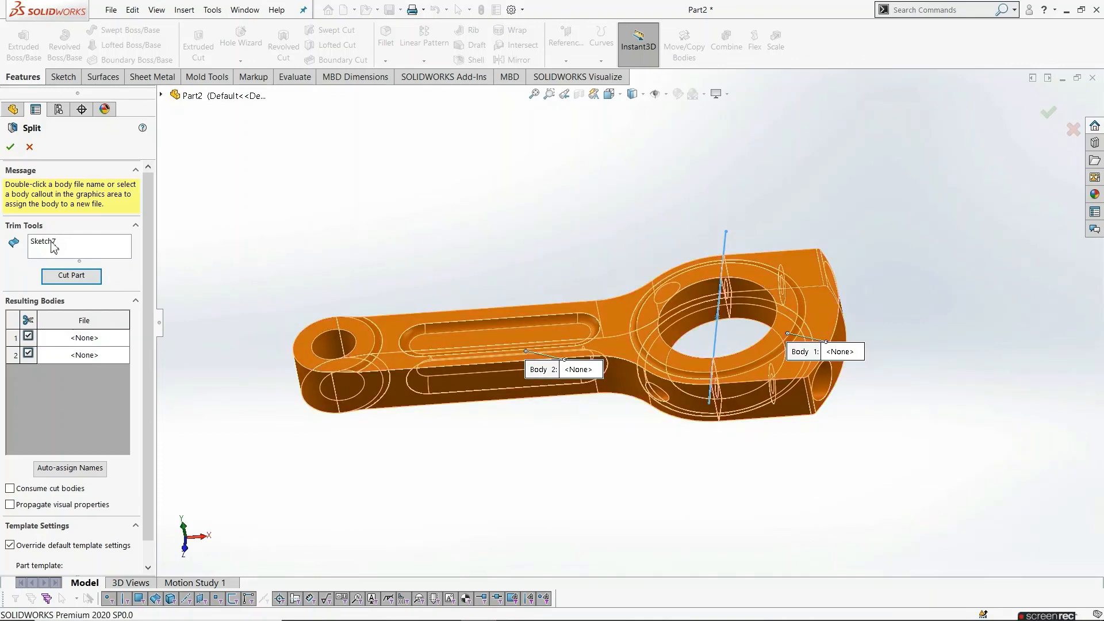
{"action": "left_click", "coordinate": [10, 148]}
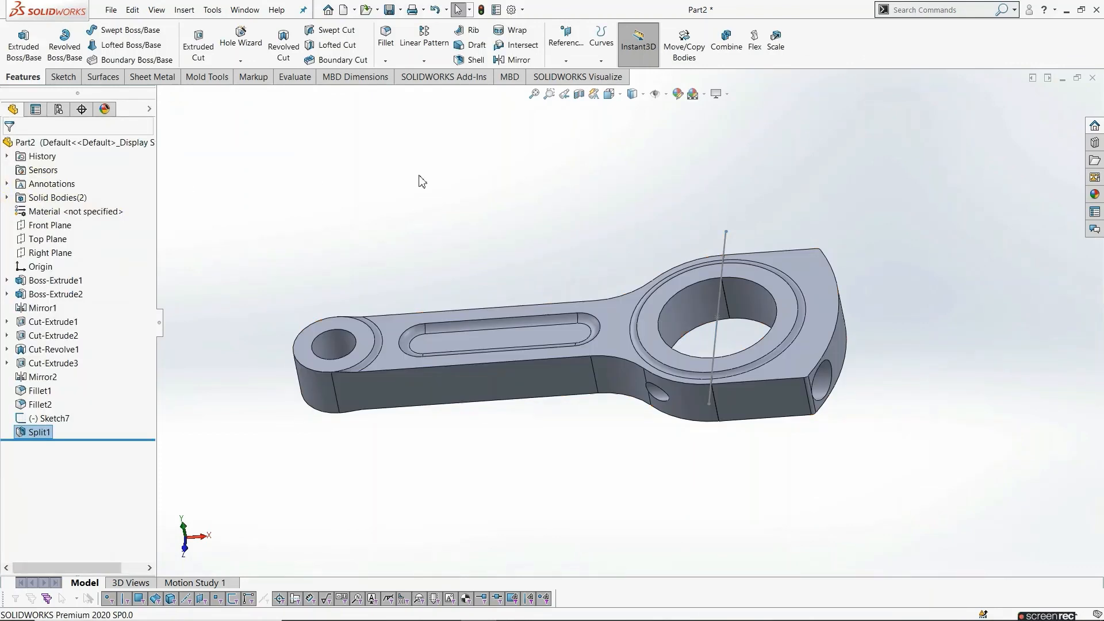
Hide the sketch of the line used for the split
{"action": "left_click", "coordinate": [726, 241]}
{"action": "left_click", "coordinate": [778, 206]}
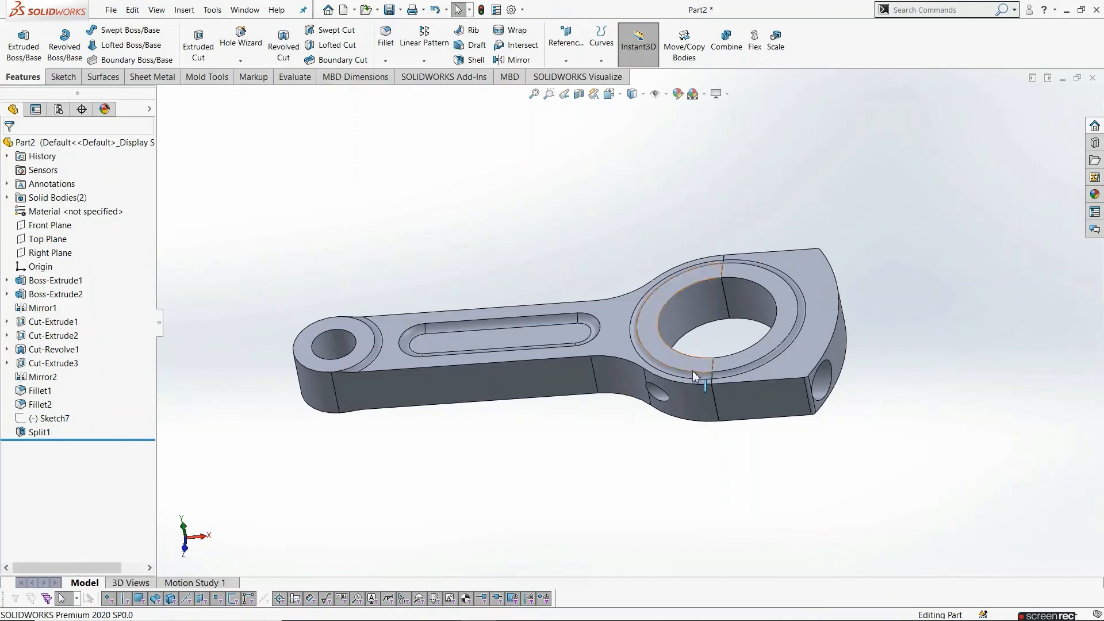
{"action": "middle_click_drag", "start_coordinate": [695, 377], "coordinate": [655, 322]}
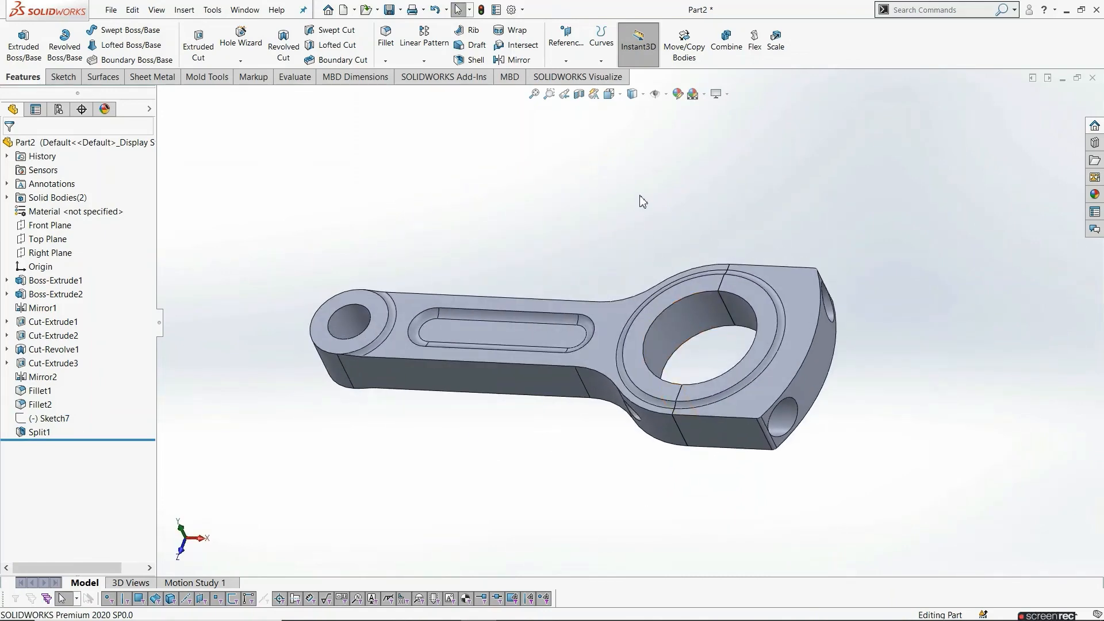
{"action": "left_click", "coordinate": [633, 94]}
{"action": "left_click", "coordinate": [679, 139]}
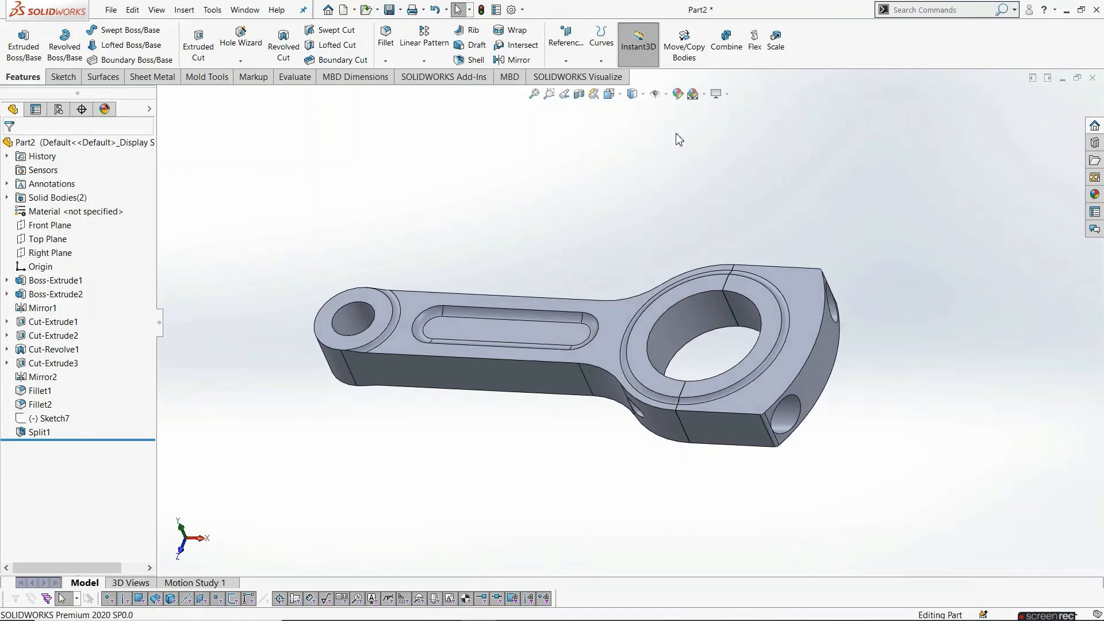